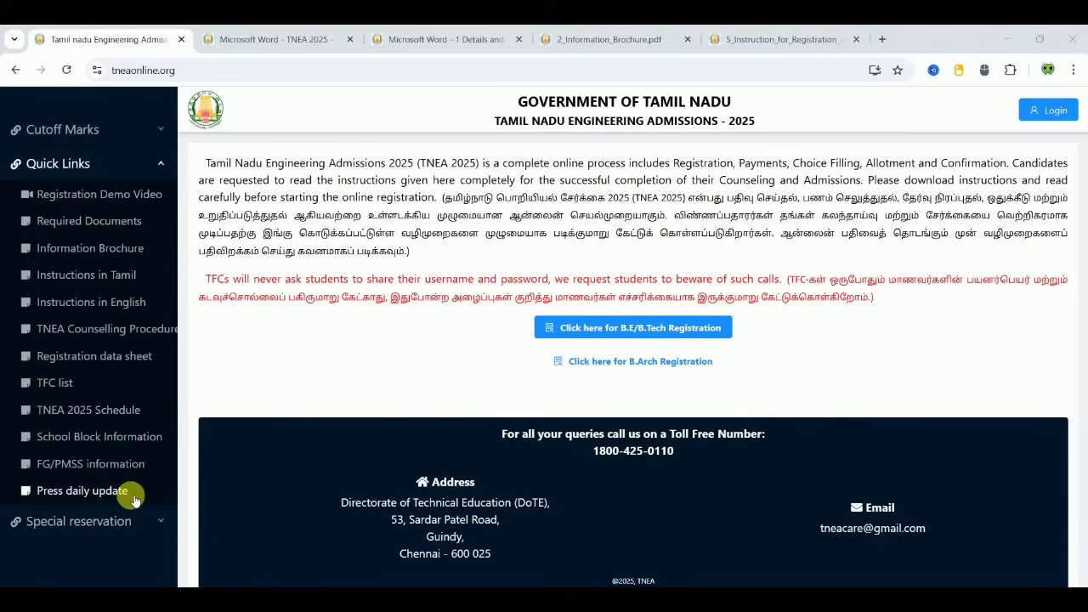
- Open the TNEA 2025 Tentative Schedule PDF
{"action": "left_click", "coordinate": [160, 132]}
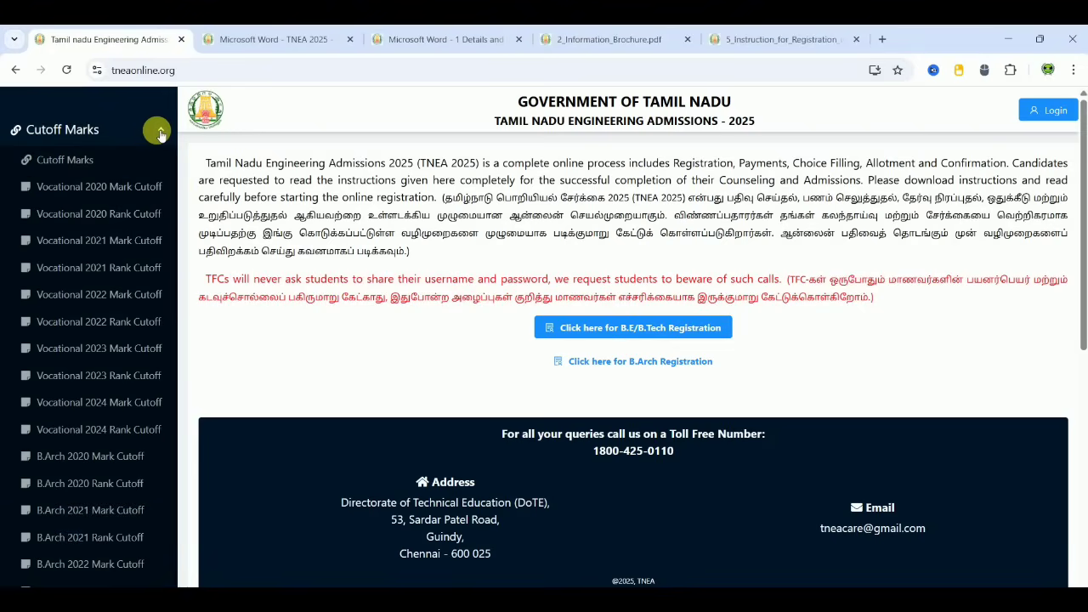
{"action": "left_click", "coordinate": [160, 132]}
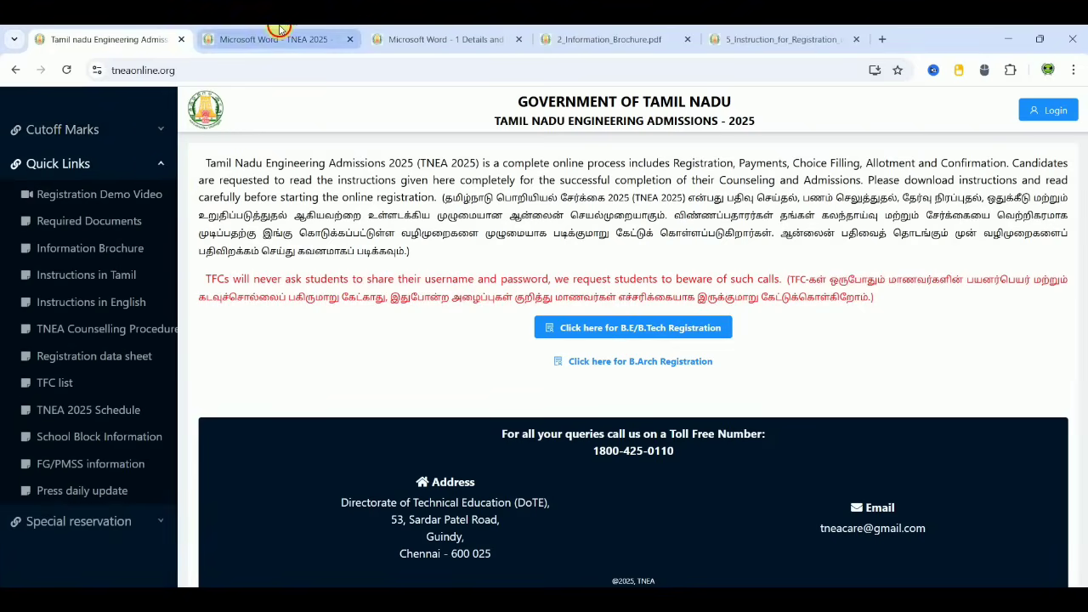
{"action": "left_click", "coordinate": [255, 39]}
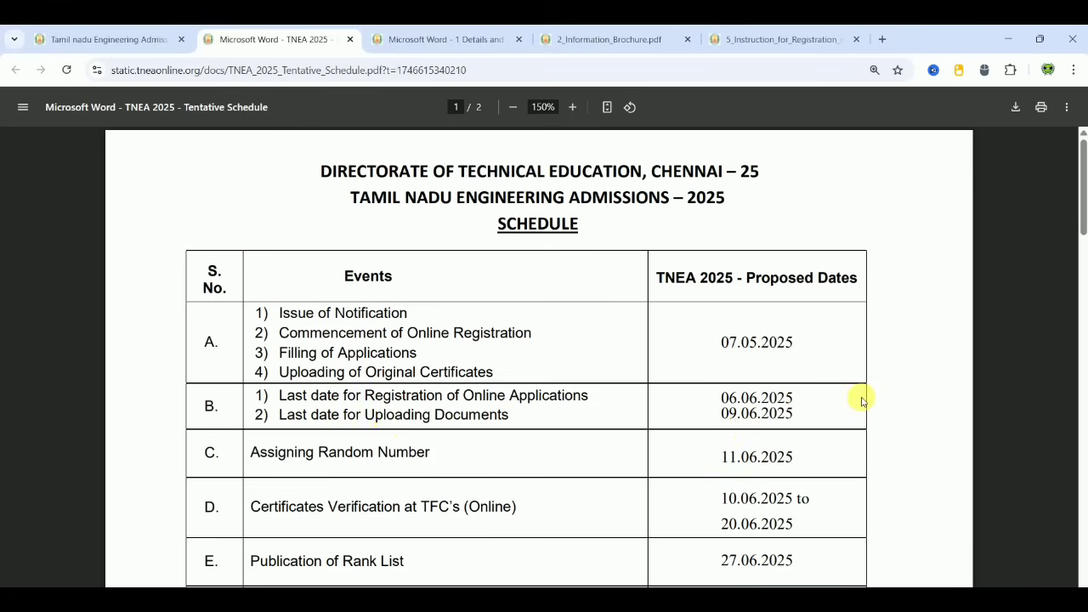
- Review both schedule pages, from registration on 07.05.2025 to the 27.06.2025 rank list, then return to the top
{"action": "scroll", "coordinate": [860, 399], "scroll_direction": "down", "scroll_amount": 2}
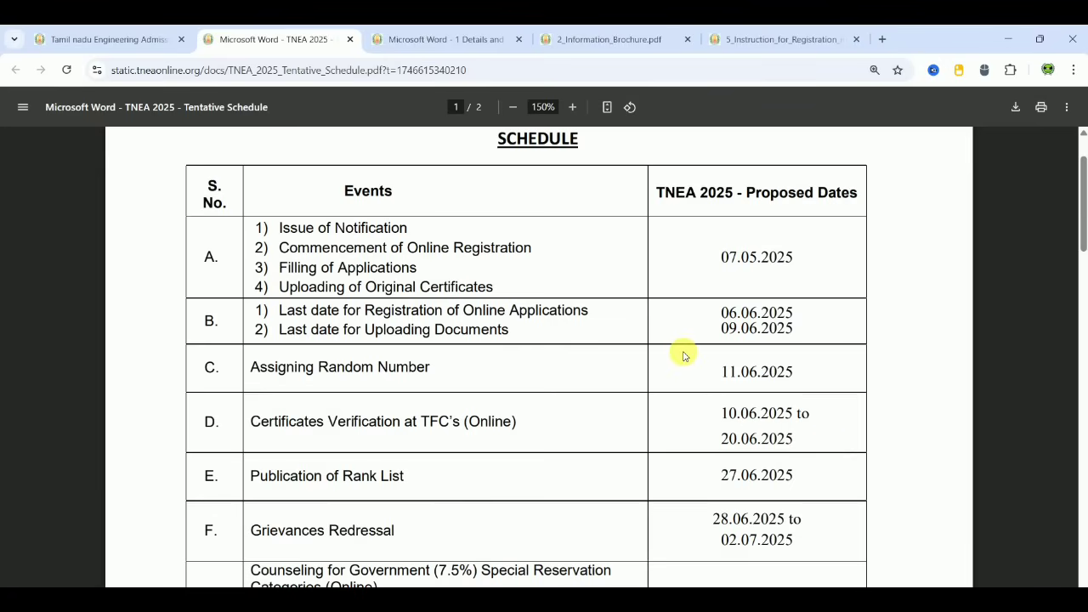
{"action": "scroll", "coordinate": [908, 370], "scroll_direction": "down", "scroll_amount": 2}
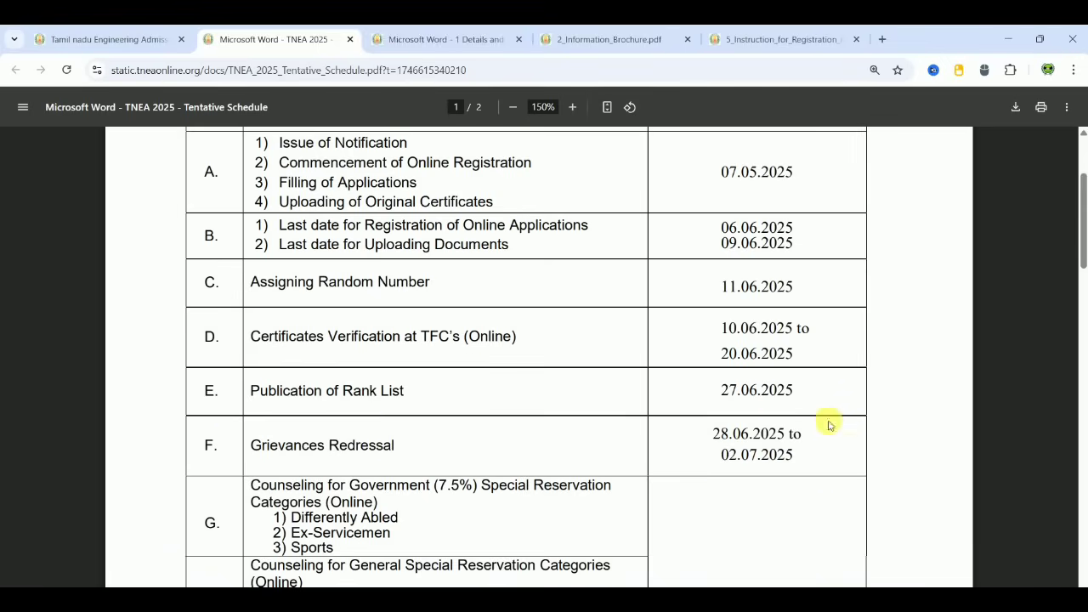
{"action": "scroll", "coordinate": [904, 437], "scroll_direction": "down", "scroll_amount": 3}
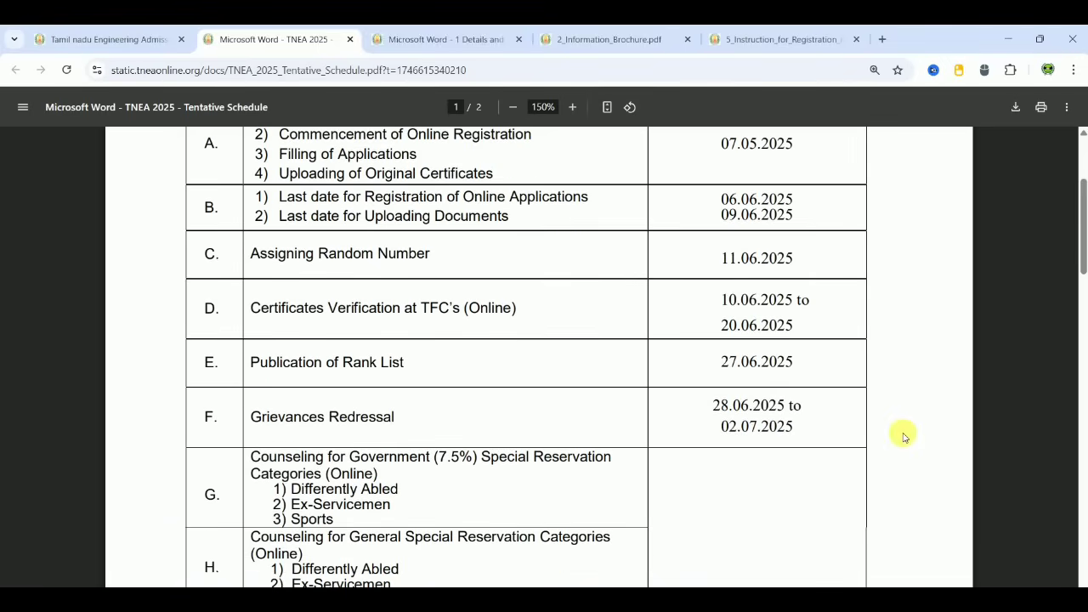
{"action": "scroll", "coordinate": [905, 437], "scroll_direction": "down", "scroll_amount": 1}
{"action": "scroll", "coordinate": [905, 437], "scroll_direction": "down", "scroll_amount": 5}
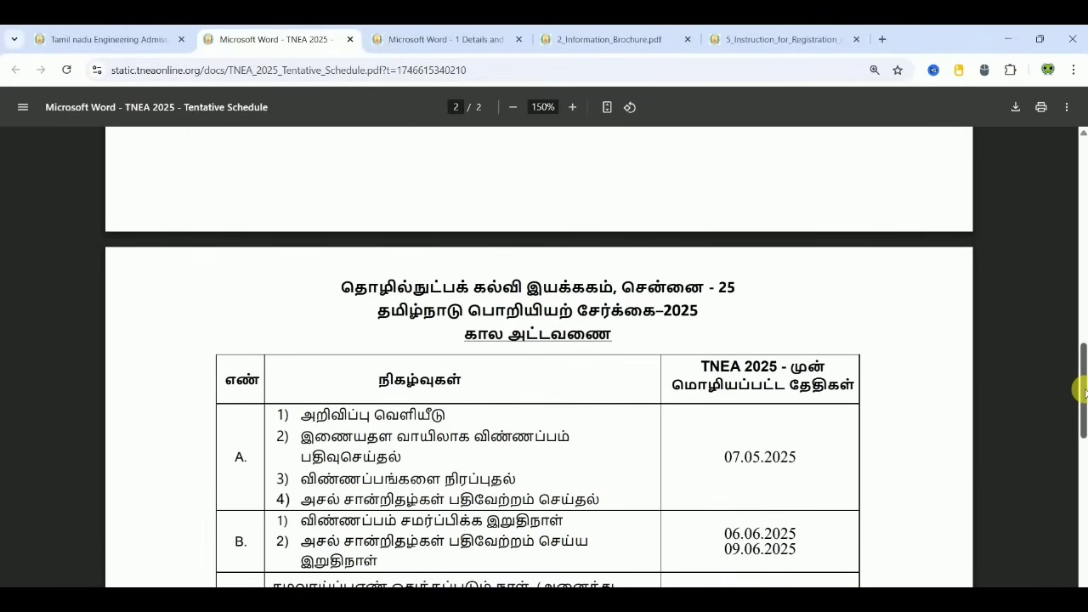
{"action": "left_click_drag", "start_coordinate": [1083, 391], "coordinate": [1083, 194]}
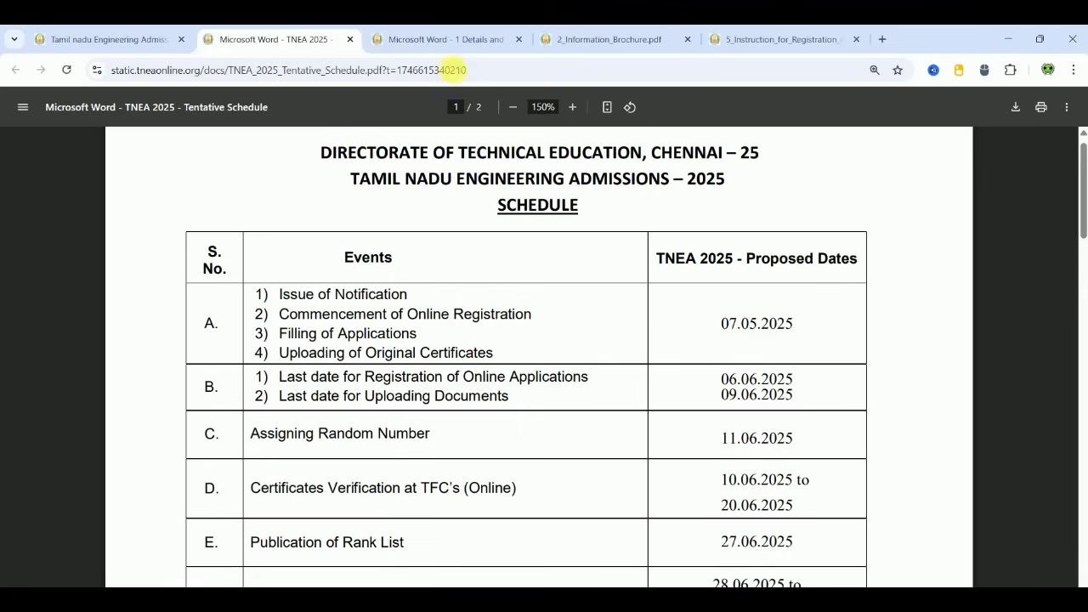
- Look through the Details and Documents required list
{"action": "left_click", "coordinate": [444, 39]}
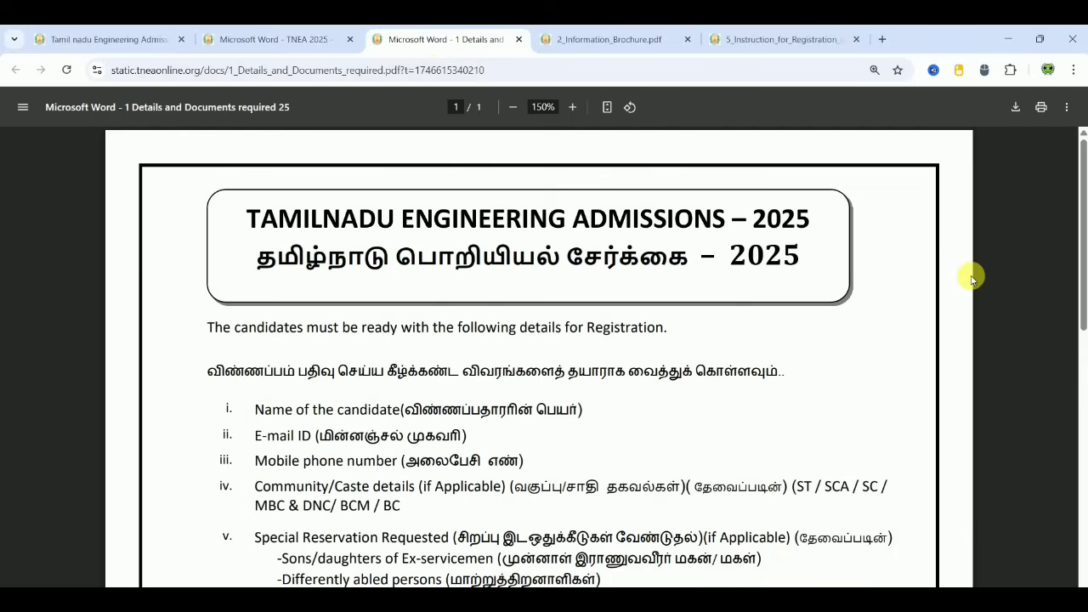
{"action": "scroll", "coordinate": [971, 276], "scroll_direction": "down", "scroll_amount": 3}
{"action": "scroll", "coordinate": [971, 279], "scroll_direction": "down", "scroll_amount": 6}
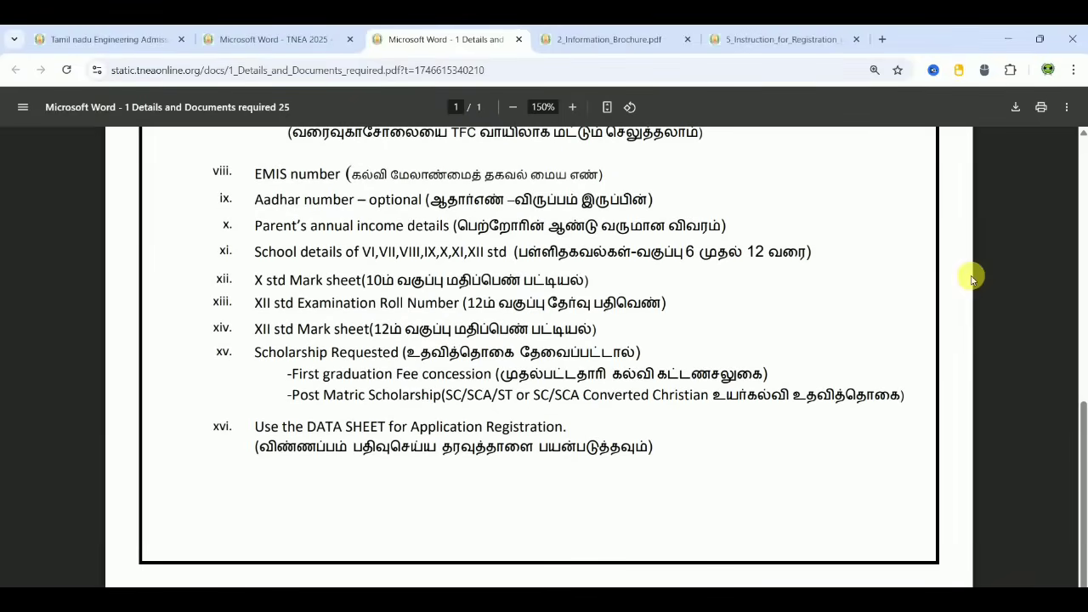
- Read through the 45-page Information Brochure down to the examination boards code table
{"action": "left_click", "coordinate": [636, 34]}
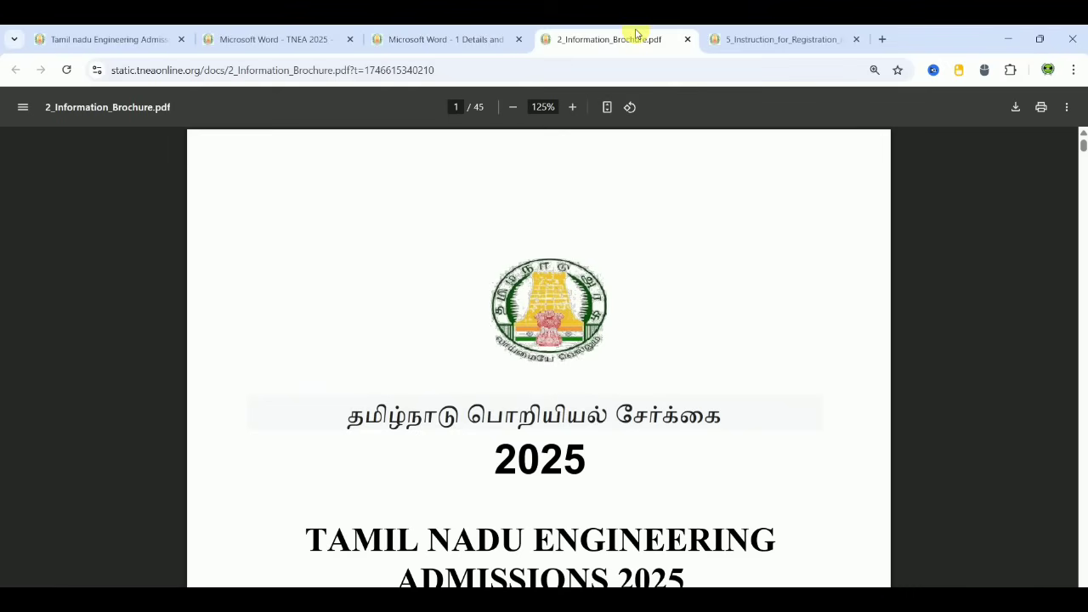
{"action": "scroll", "coordinate": [1035, 258], "scroll_direction": "down", "scroll_amount": 12}
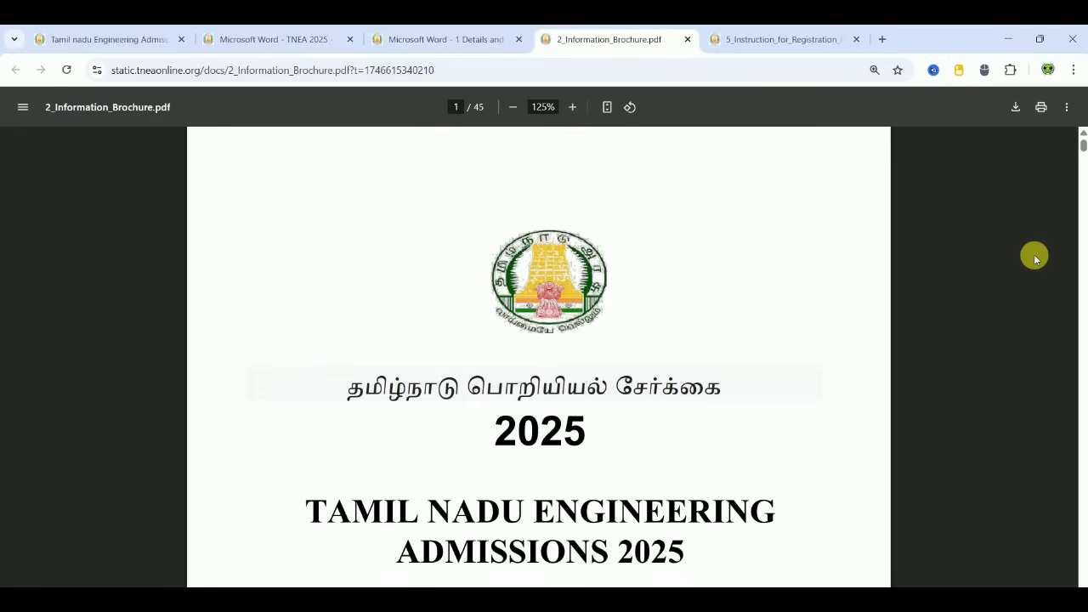
{"action": "scroll", "coordinate": [1036, 258], "scroll_direction": "down", "scroll_amount": 2}
{"action": "scroll", "coordinate": [1035, 258], "scroll_direction": "up", "scroll_amount": 3}
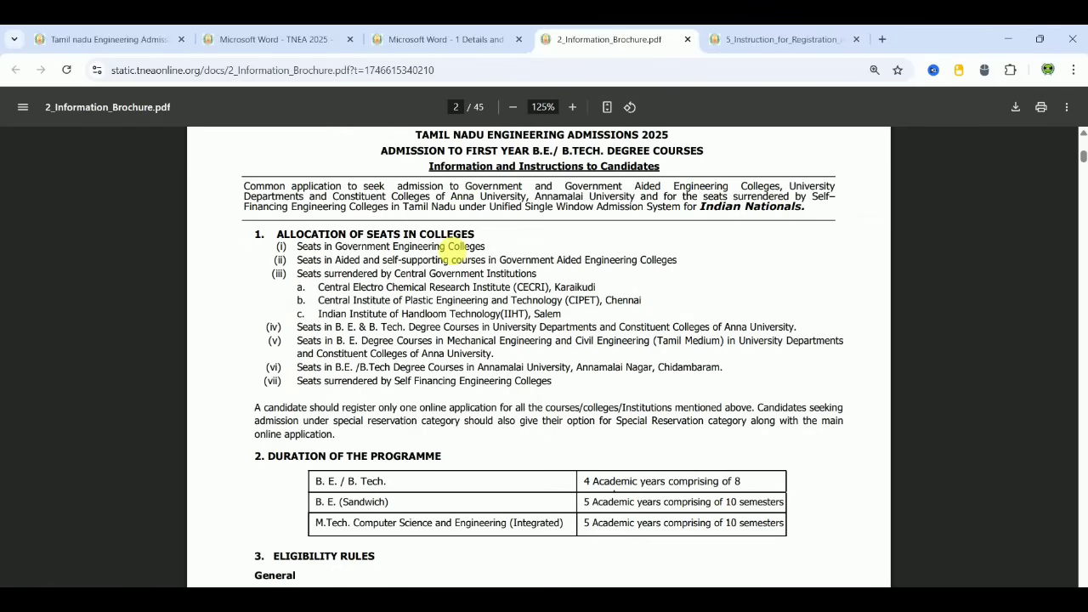
{"action": "scroll", "coordinate": [929, 297], "scroll_direction": "down", "scroll_amount": 10}
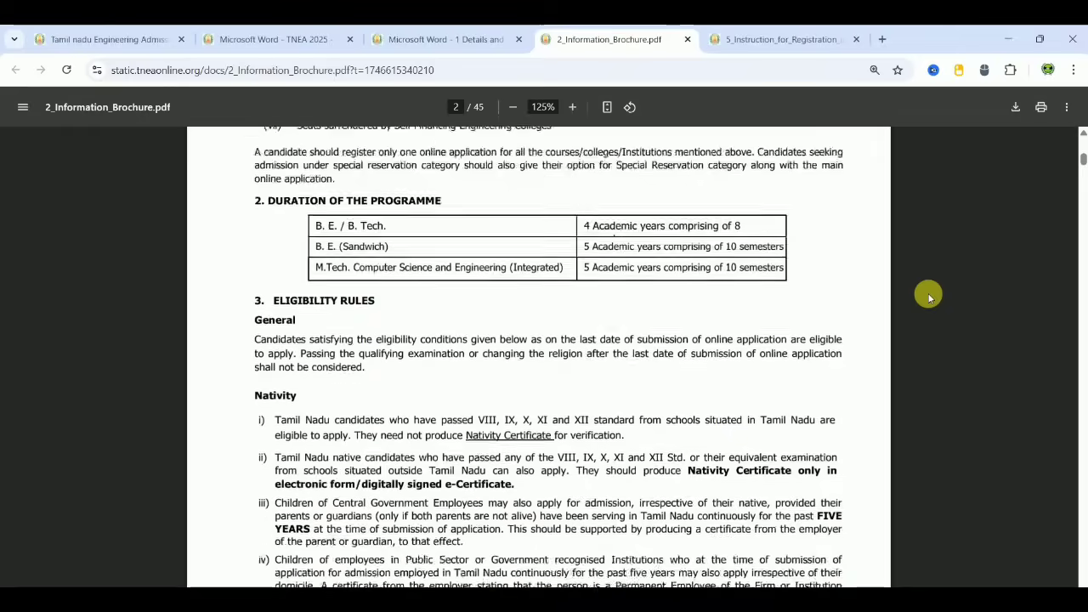
{"action": "scroll", "coordinate": [929, 297], "scroll_direction": "down", "scroll_amount": 10}
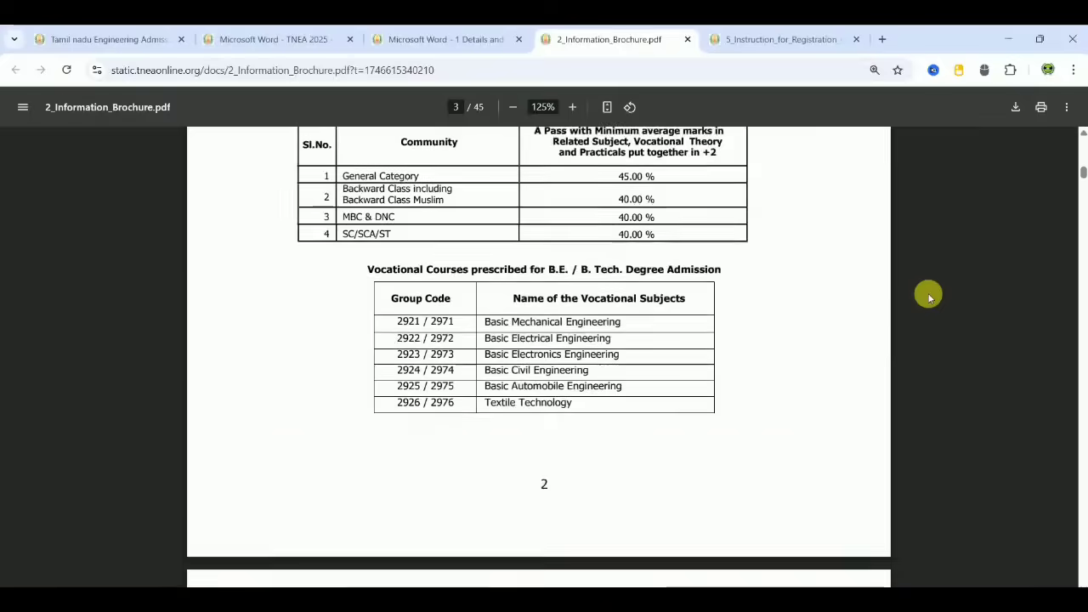
{"action": "scroll", "coordinate": [929, 298], "scroll_direction": "down", "scroll_amount": 15}
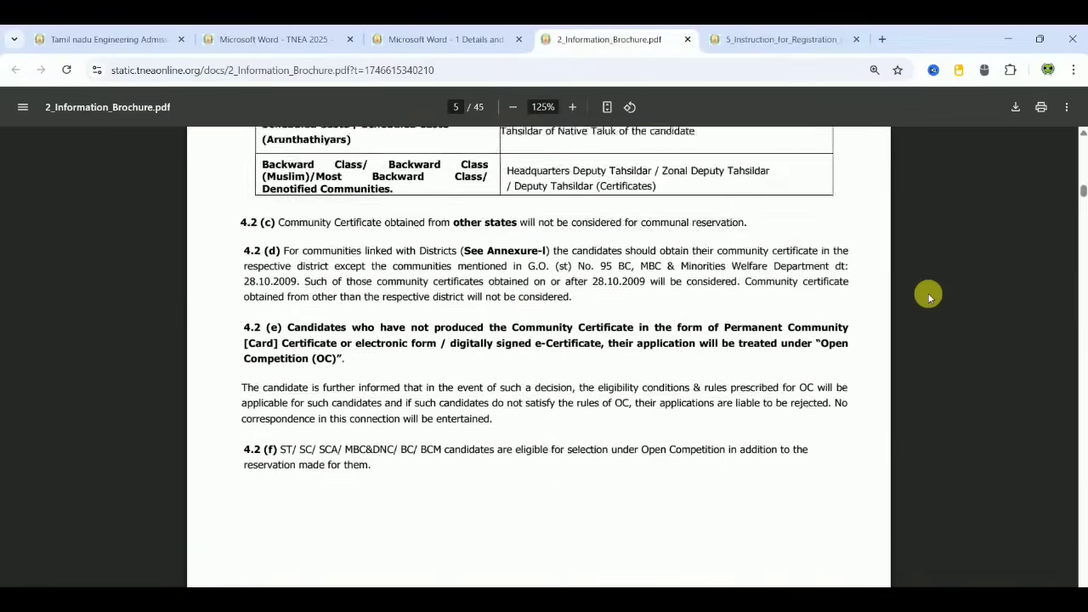
{"action": "scroll", "coordinate": [930, 297], "scroll_direction": "down", "scroll_amount": 4}
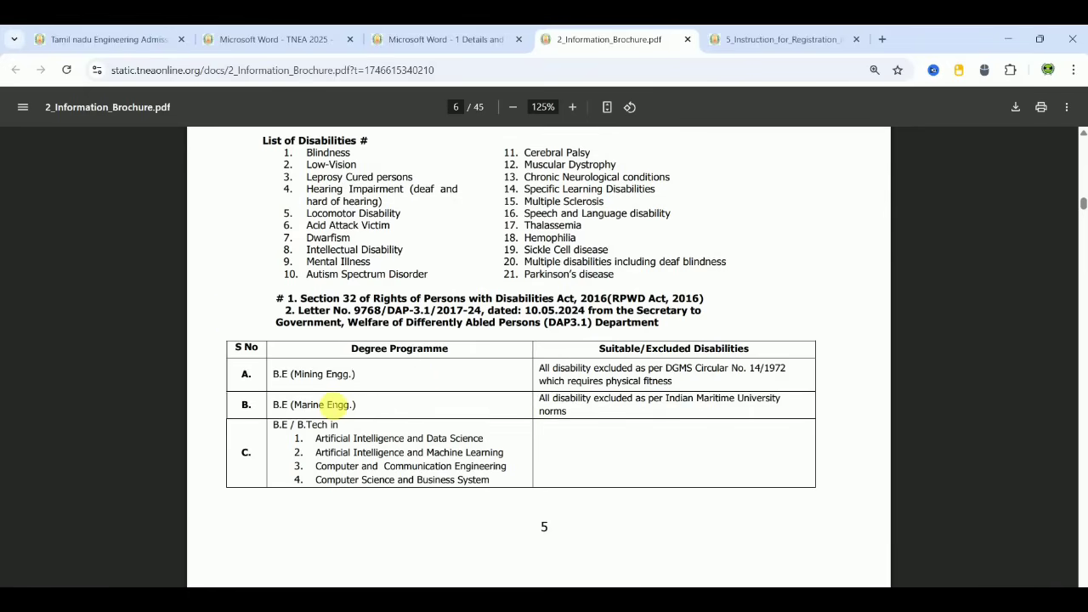
{"action": "scroll", "coordinate": [335, 405], "scroll_direction": "down", "scroll_amount": 3}
{"action": "scroll", "coordinate": [336, 407], "scroll_direction": "down", "scroll_amount": 3}
{"action": "scroll", "coordinate": [330, 406], "scroll_direction": "down", "scroll_amount": 9}
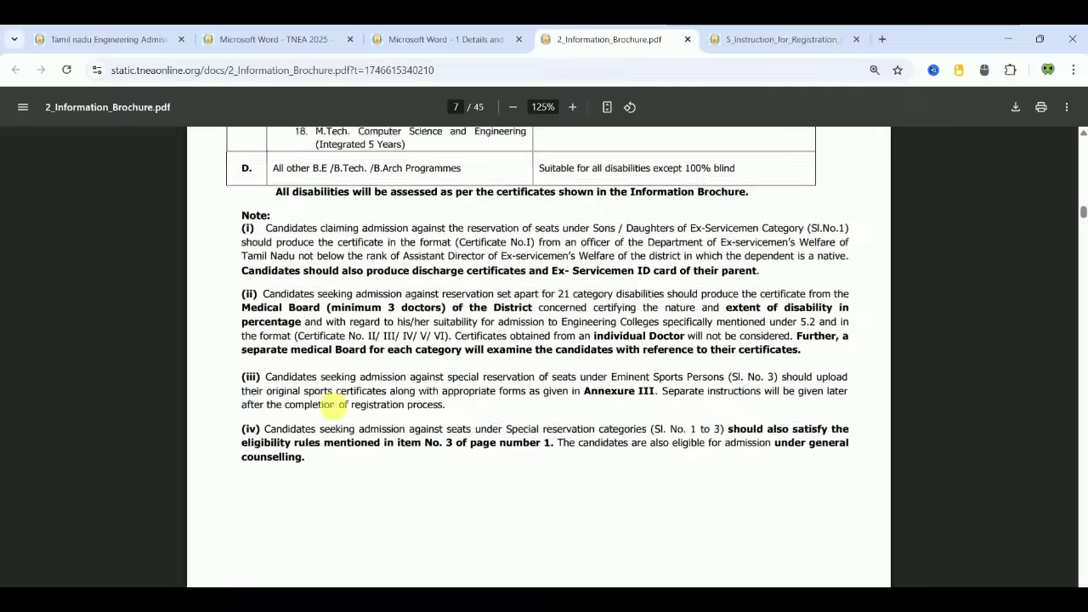
{"action": "scroll", "coordinate": [334, 404], "scroll_direction": "down", "scroll_amount": 16}
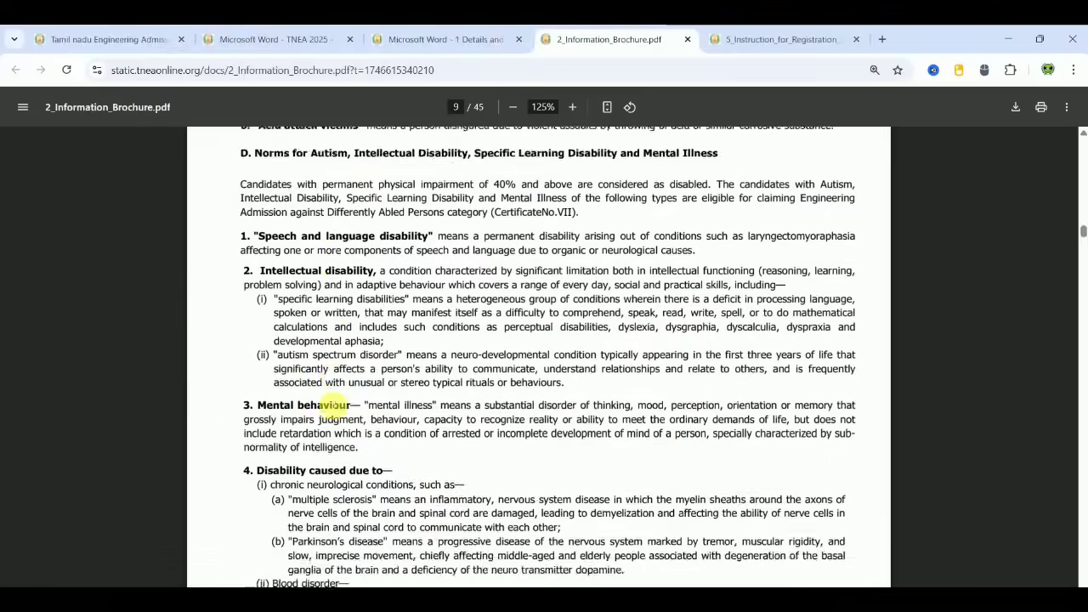
{"action": "scroll", "coordinate": [334, 406], "scroll_direction": "down", "scroll_amount": 16}
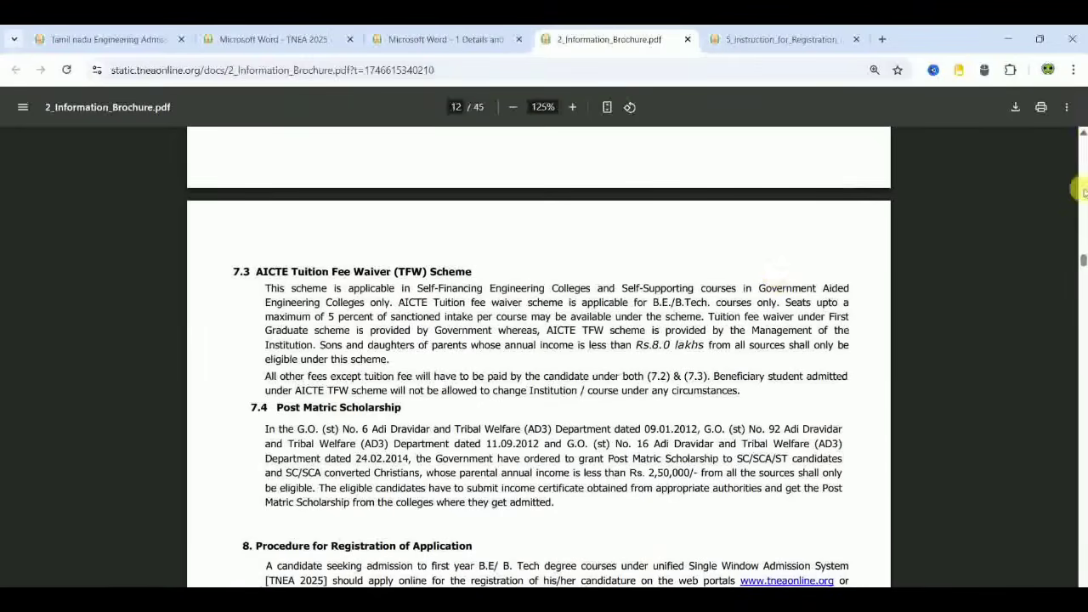
{"action": "left_click_drag", "start_coordinate": [1082, 257], "coordinate": [1083, 510]}
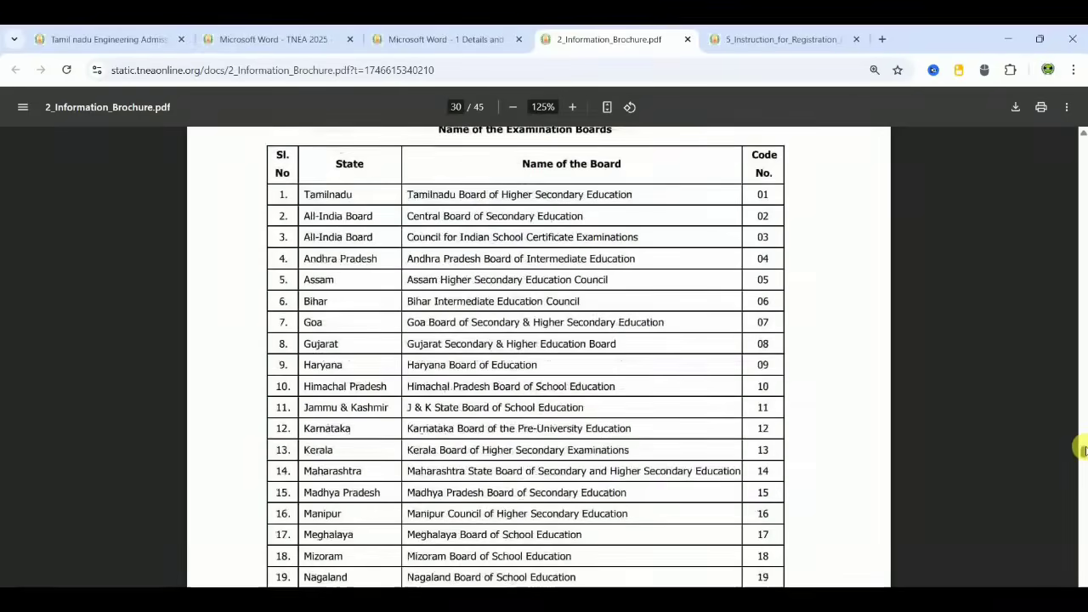
- Skim the 16-page Tamil registration instructions to the fee payment section, then go back to tneaonline.org
{"action": "left_click", "coordinate": [786, 39]}
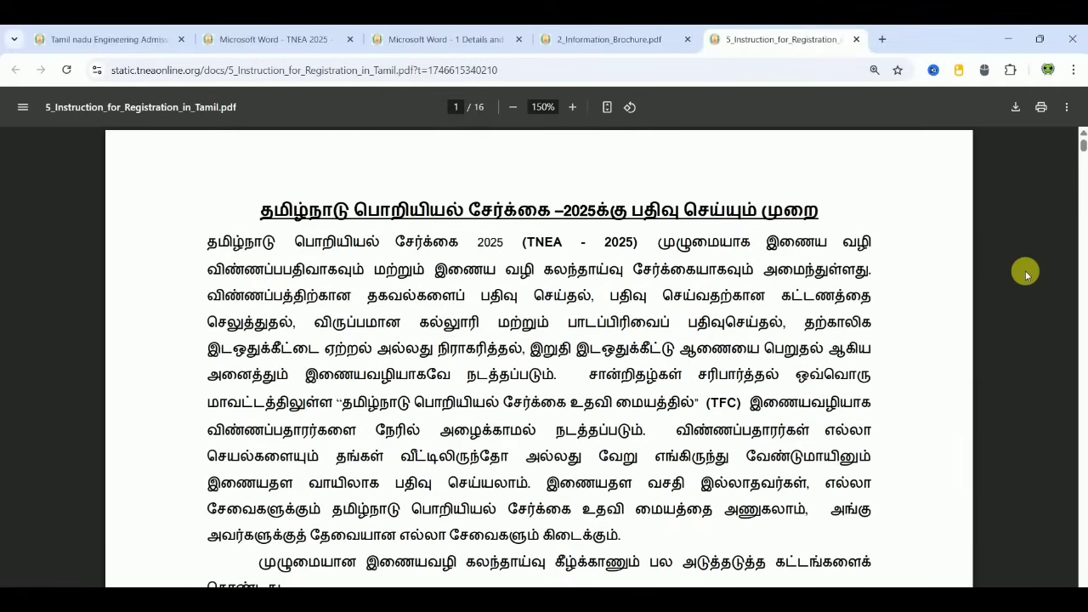
{"action": "scroll", "coordinate": [1026, 272], "scroll_direction": "down", "scroll_amount": 4}
{"action": "scroll", "coordinate": [1025, 272], "scroll_direction": "down", "scroll_amount": 8}
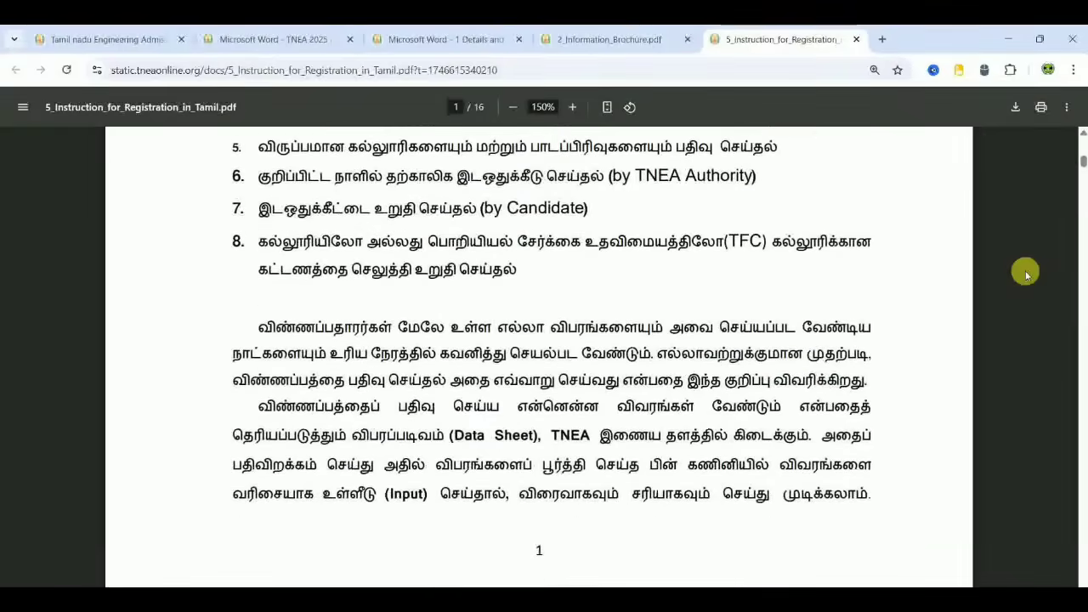
{"action": "scroll", "coordinate": [1025, 272], "scroll_direction": "down", "scroll_amount": 15}
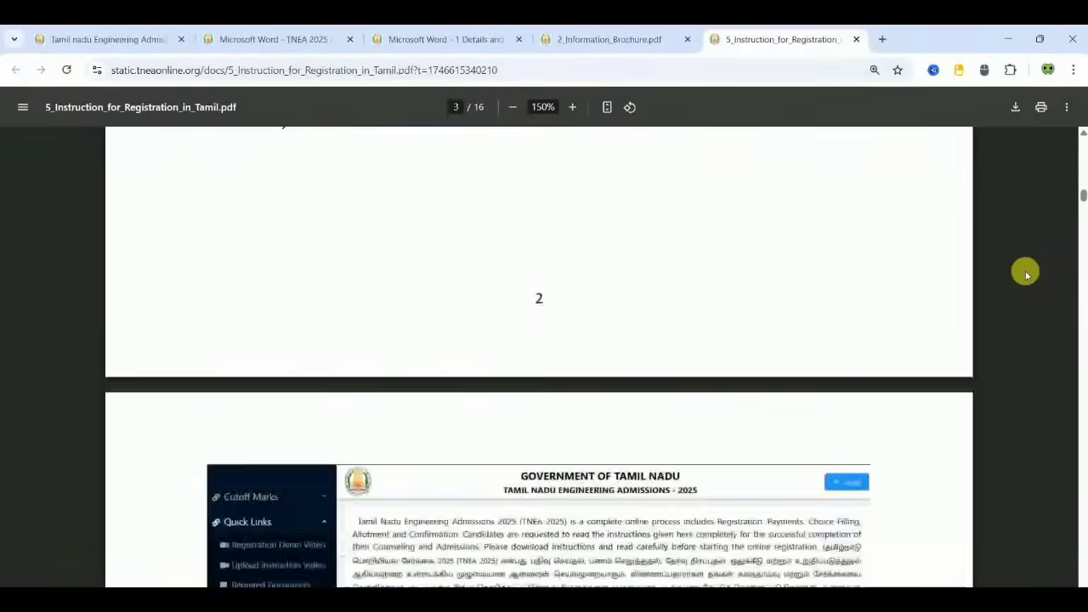
{"action": "scroll", "coordinate": [1025, 272], "scroll_direction": "down", "scroll_amount": 1}
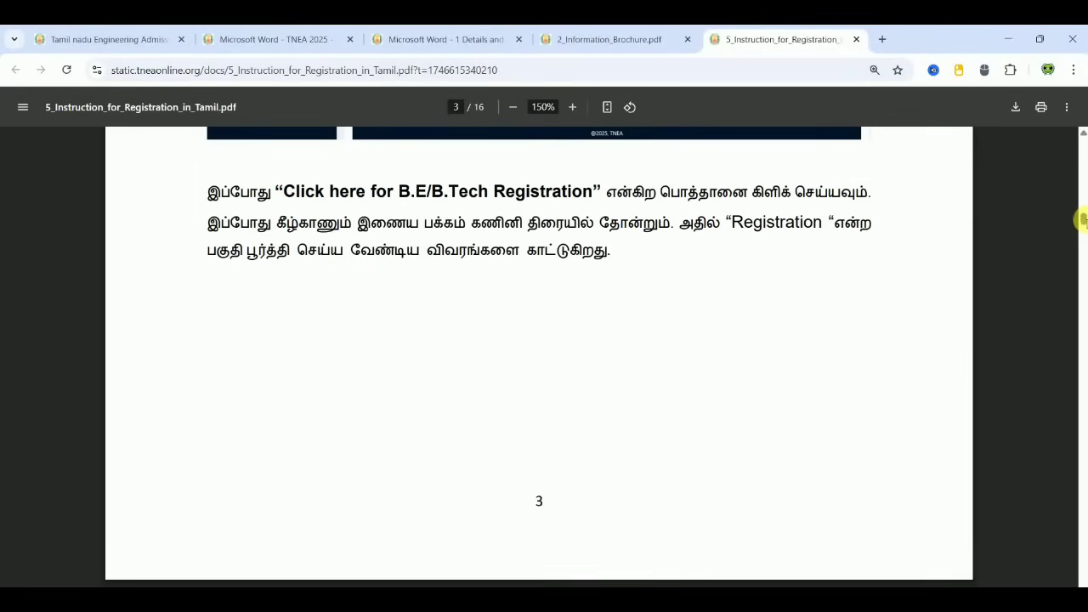
{"action": "left_click_drag", "start_coordinate": [1083, 221], "coordinate": [1083, 481]}
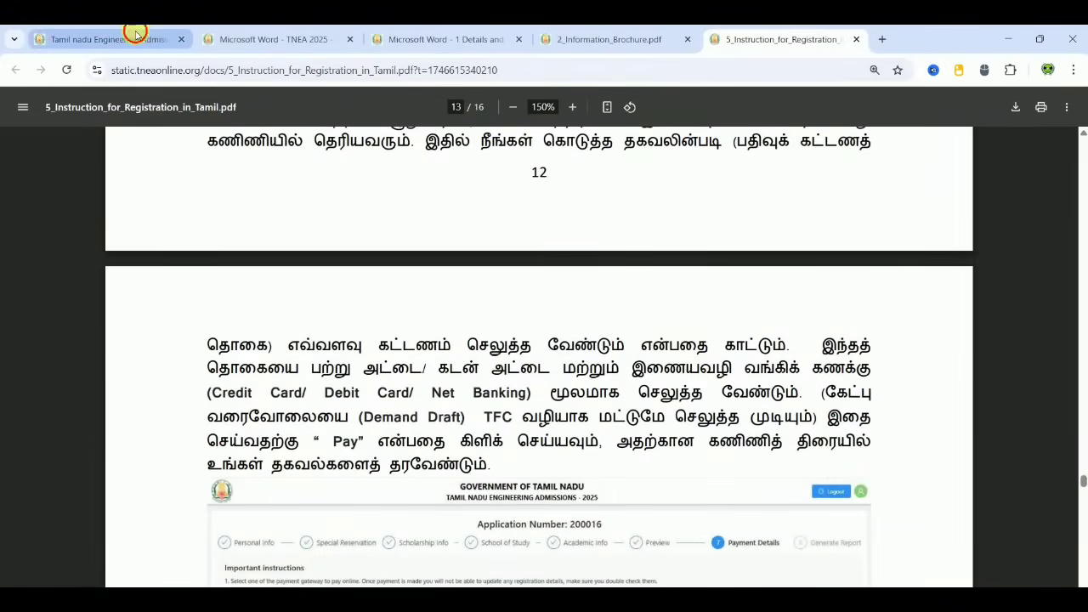
{"action": "left_click", "coordinate": [136, 38]}
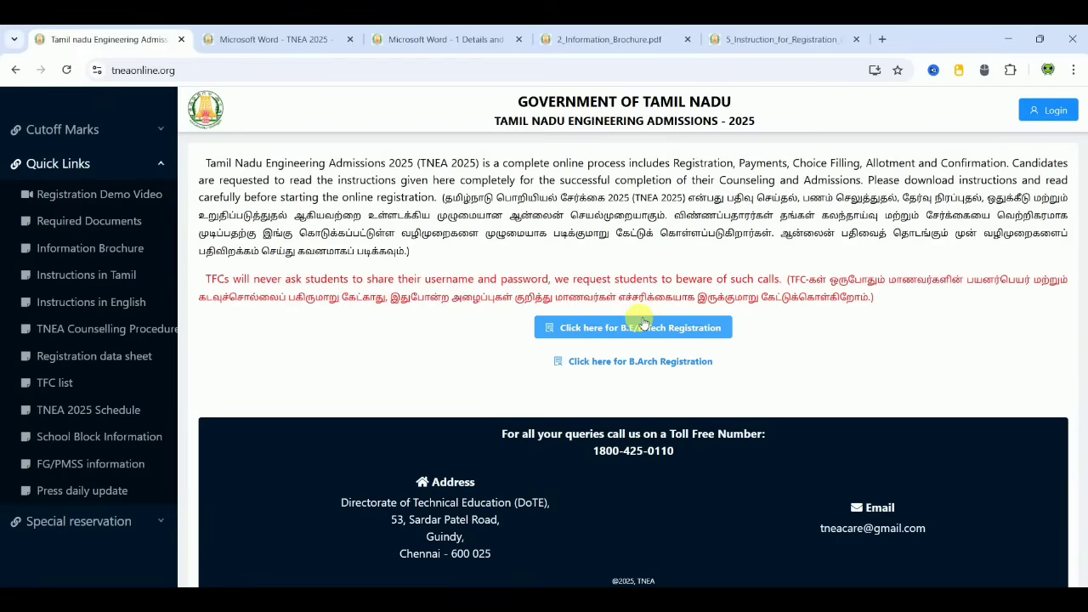
- Start the B.E/B.Tech registration form
{"action": "left_click", "coordinate": [618, 328]}
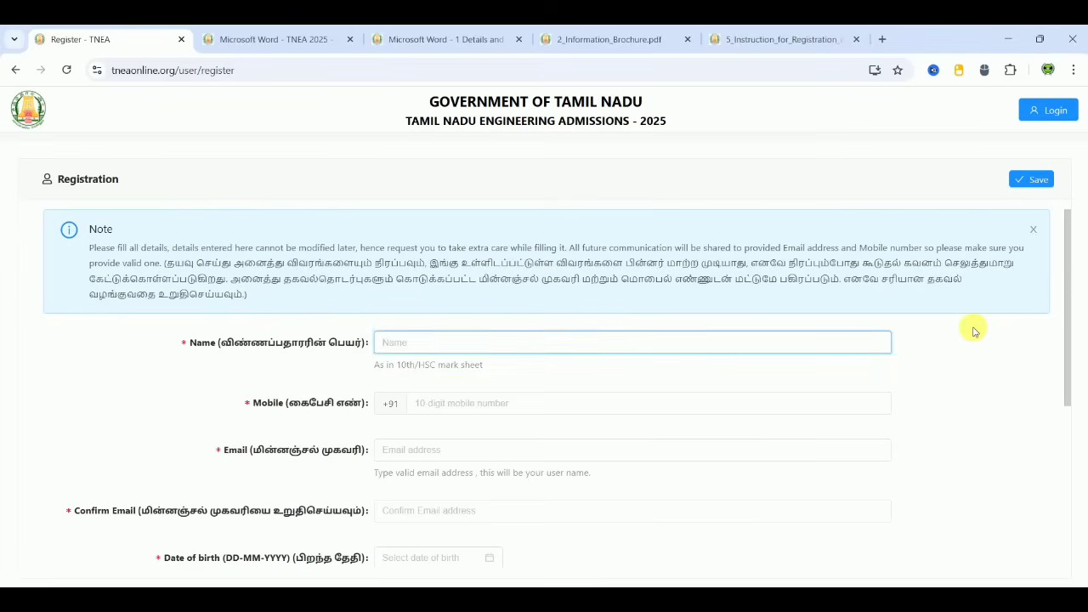
{"action": "left_click", "coordinate": [1000, 379]}
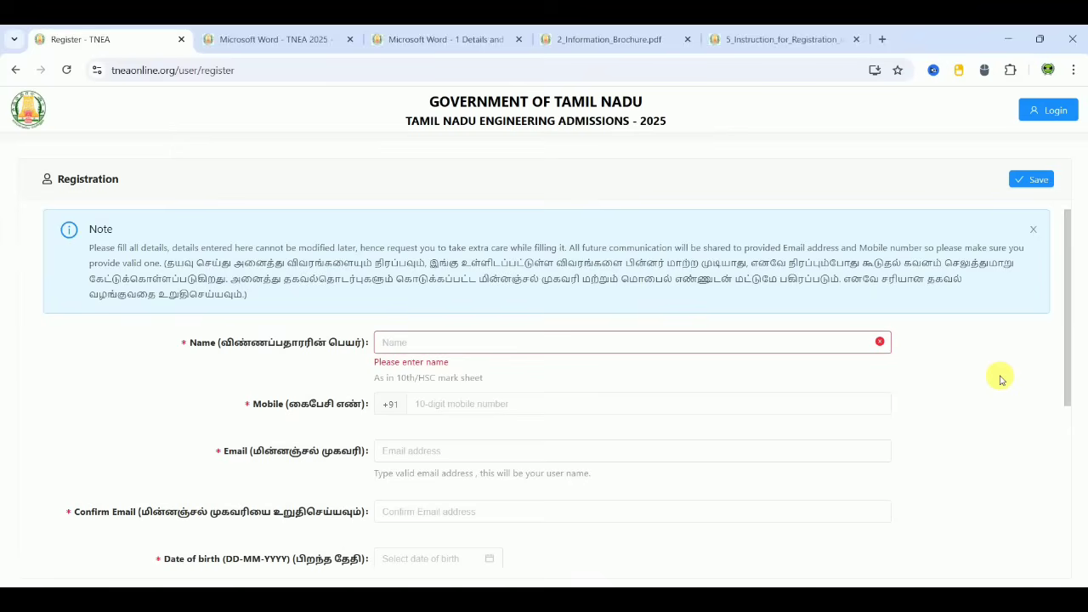
{"action": "scroll", "coordinate": [1001, 379], "scroll_direction": "down", "scroll_amount": 1}
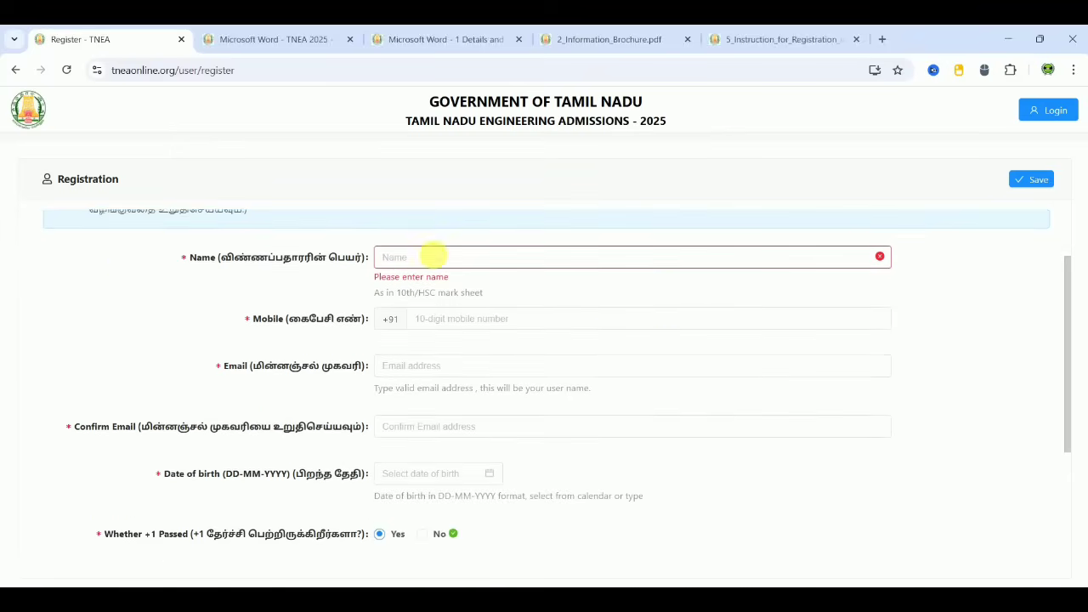
- Enter the applicant's name, mobile number, e-mail address and confirmation e-mail
{"action": "left_click", "coordinate": [442, 262]}
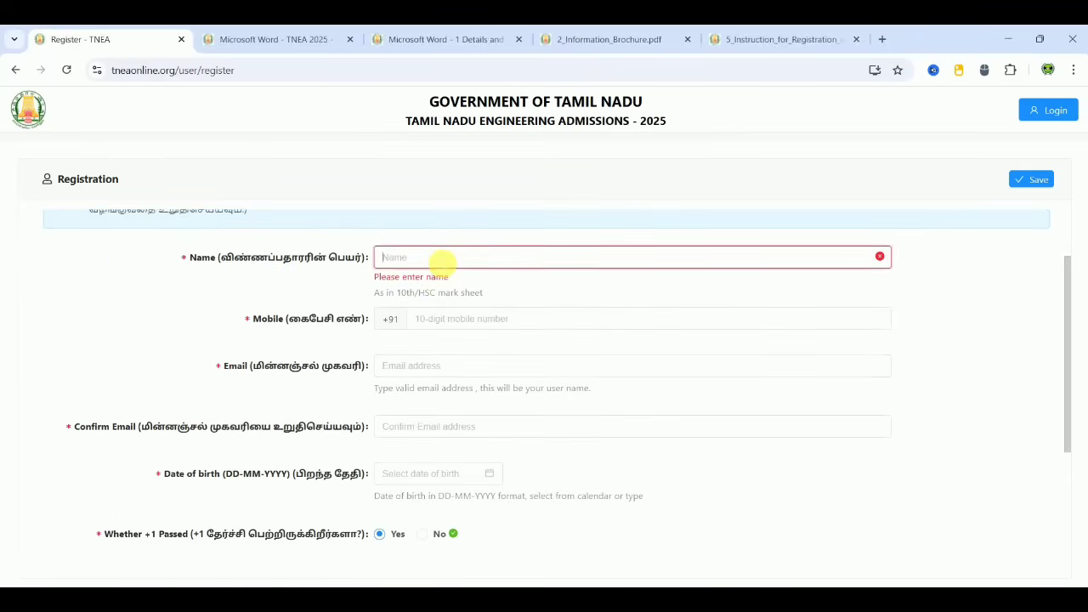
{"action": "type", "text": "xxxxxx"}
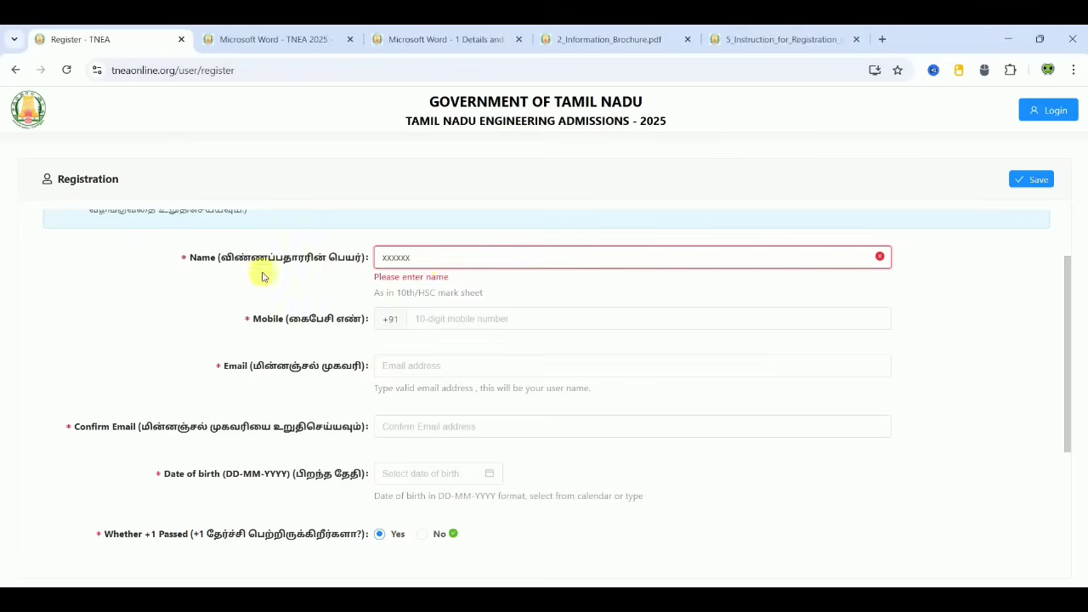
{"action": "left_click", "coordinate": [295, 320]}
{"action": "left_click", "coordinate": [270, 340]}
{"action": "left_click", "coordinate": [298, 317]}
{"action": "left_click", "coordinate": [449, 319]}
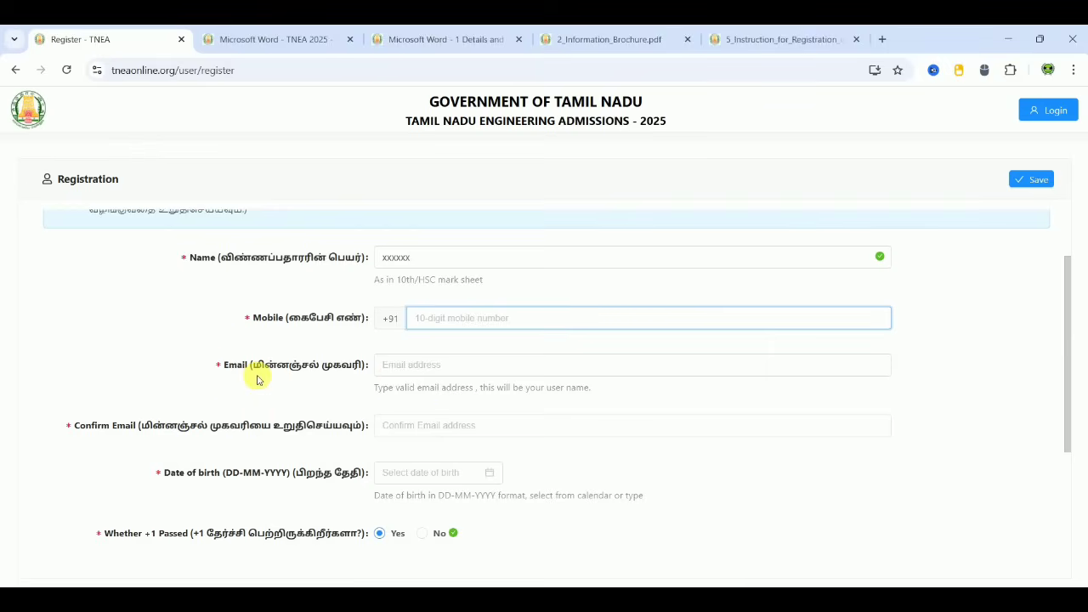
{"action": "left_click", "coordinate": [429, 366]}
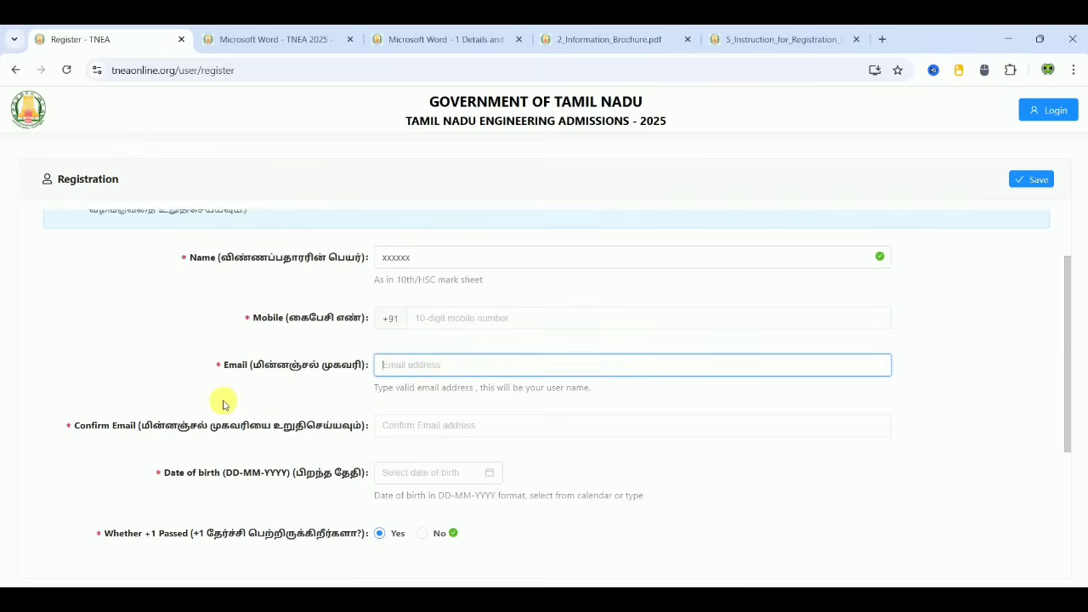
{"action": "left_click", "coordinate": [425, 427]}
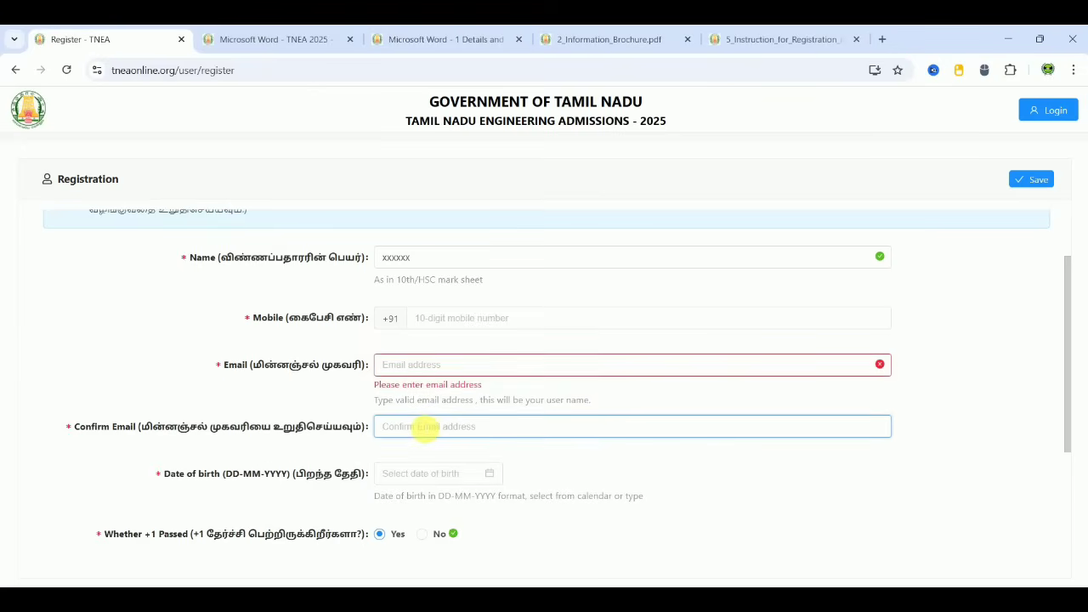
{"action": "left_click", "coordinate": [964, 365]}
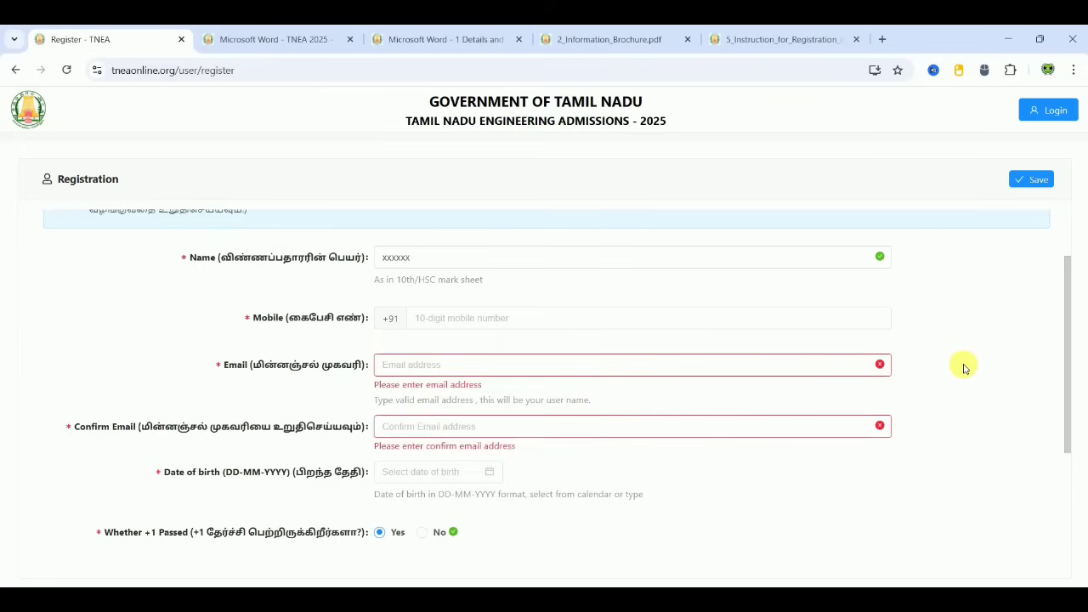
{"action": "scroll", "coordinate": [965, 367], "scroll_direction": "down", "scroll_amount": 1}
{"action": "scroll", "coordinate": [964, 368], "scroll_direction": "down", "scroll_amount": 2}
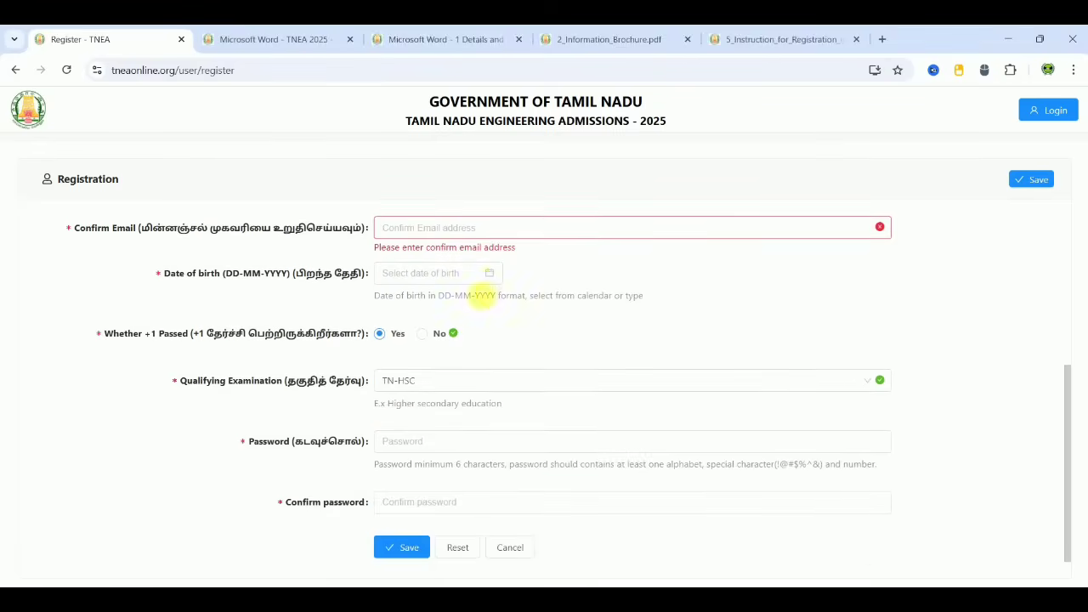
{"action": "left_click", "coordinate": [489, 273]}
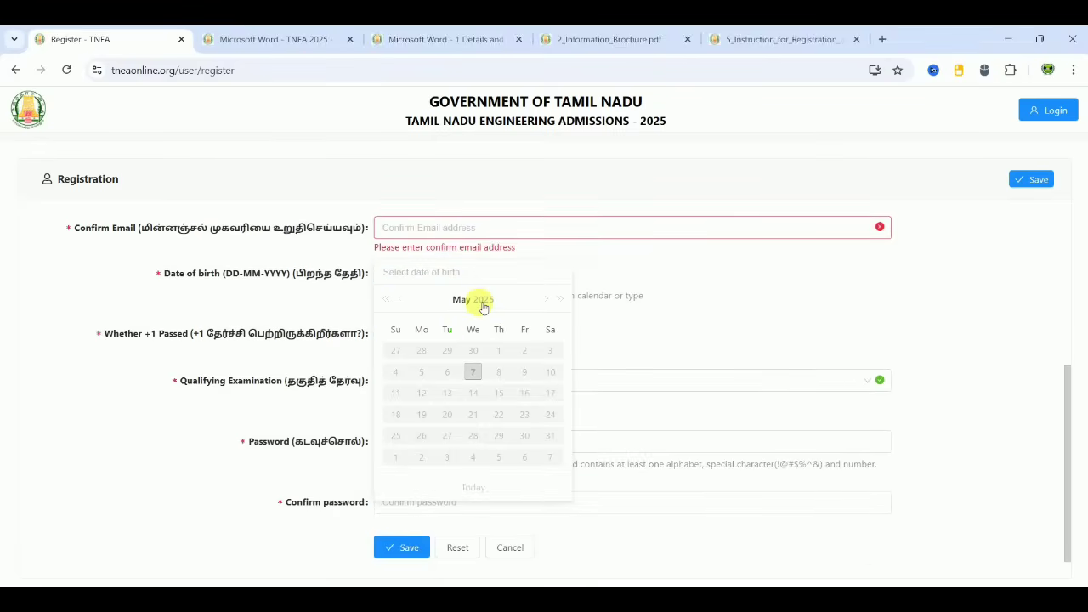
{"action": "left_click", "coordinate": [480, 302]}
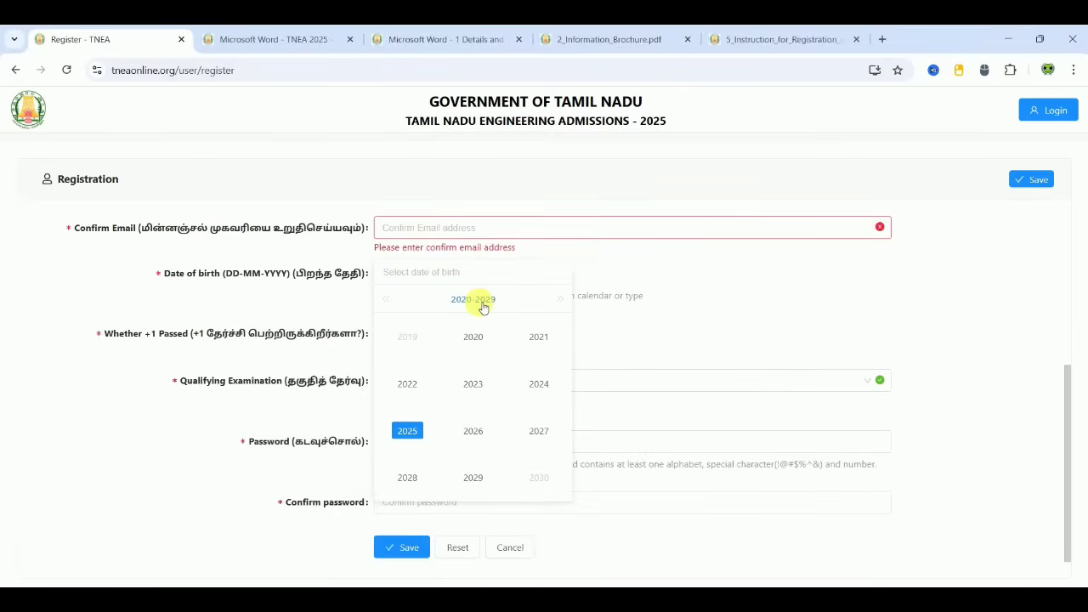
{"action": "left_click", "coordinate": [391, 300]}
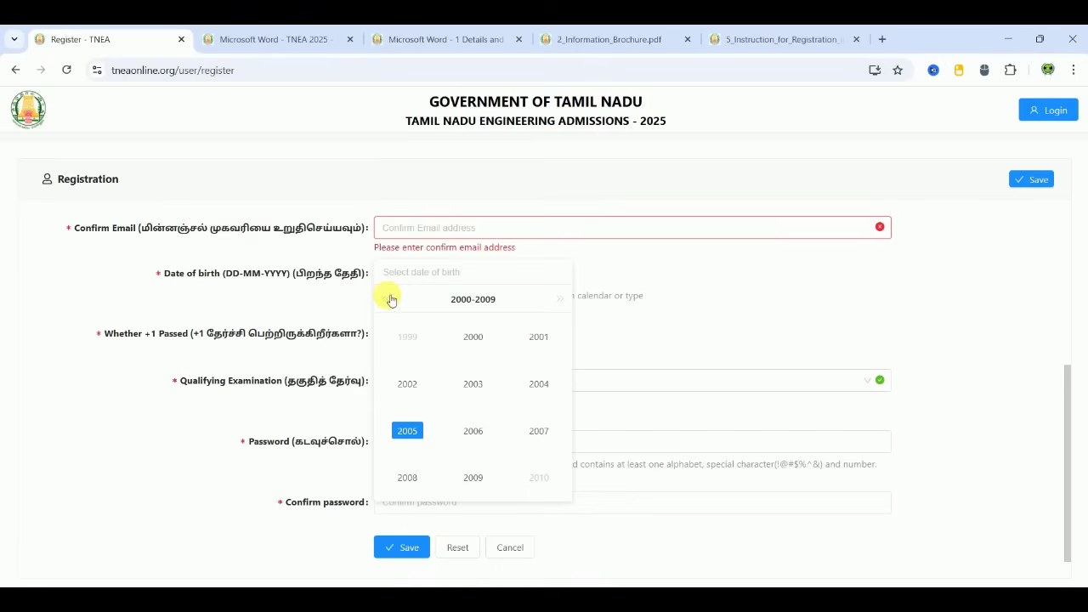
{"action": "left_click", "coordinate": [391, 300]}
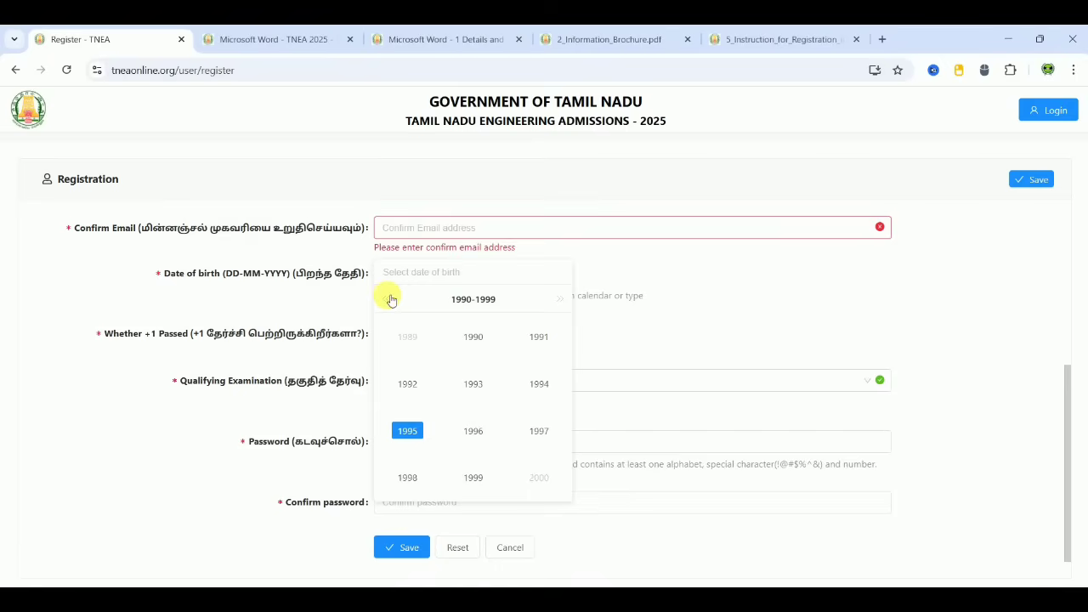
{"action": "left_click", "coordinate": [560, 299]}
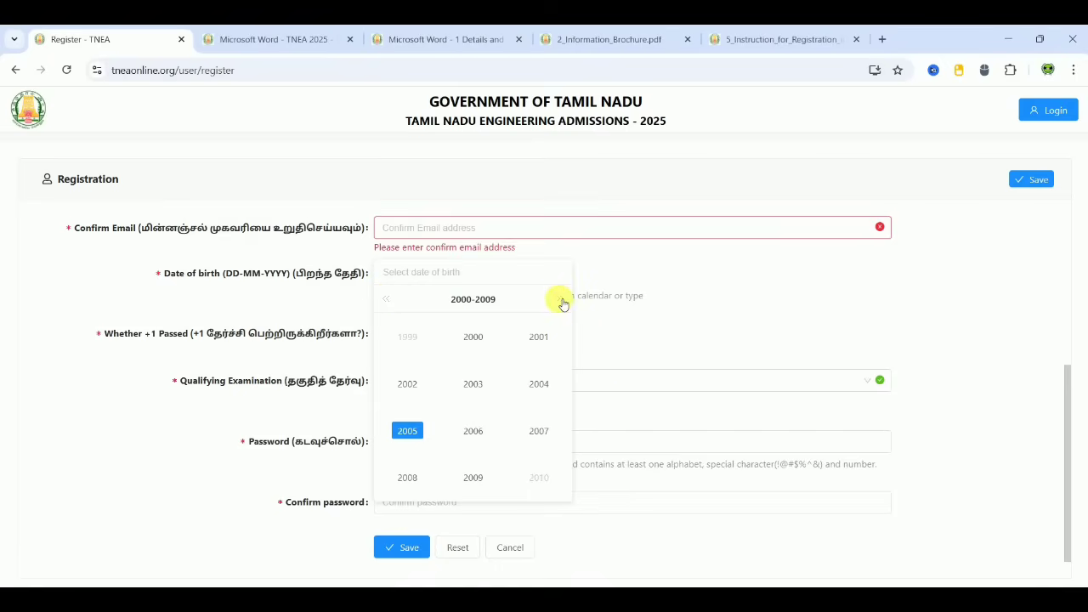
{"action": "left_click", "coordinate": [539, 431]}
{"action": "left_click", "coordinate": [400, 300]}
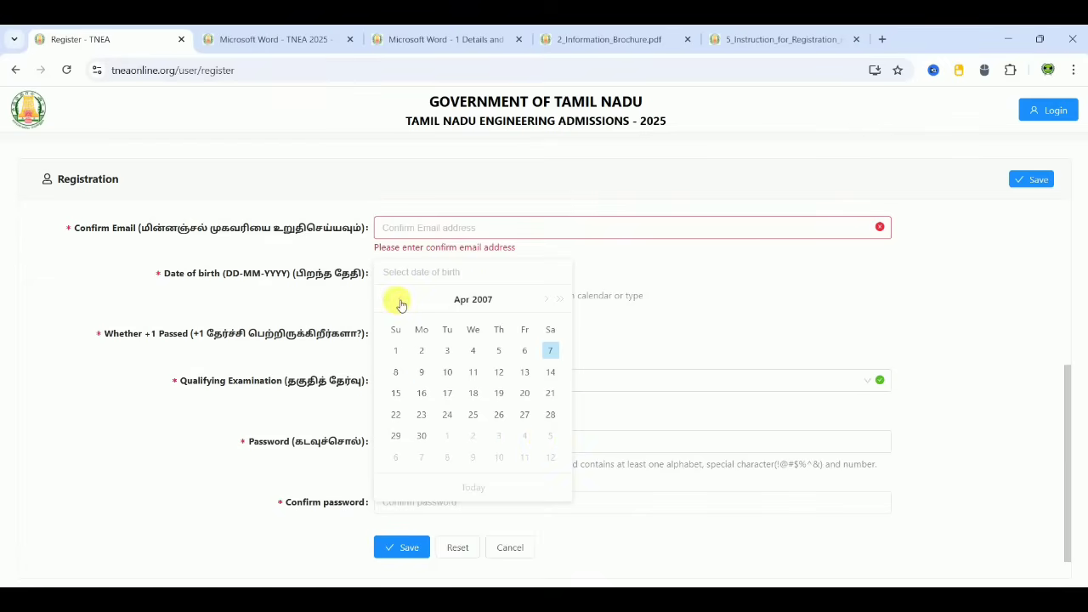
{"action": "left_click", "coordinate": [453, 416]}
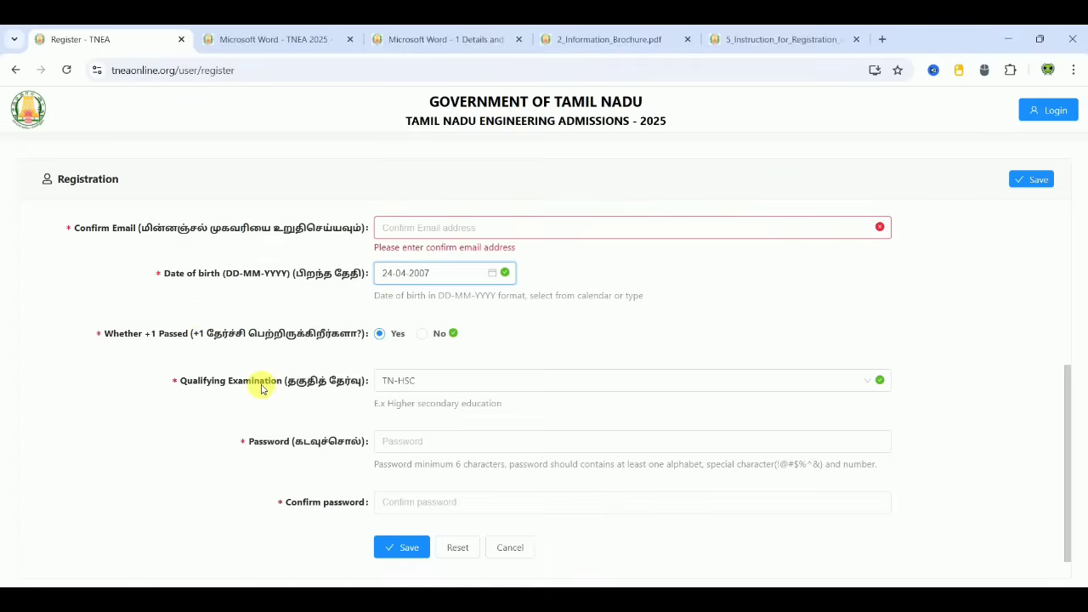
- Keep TN-HSC as the qualifying examination and enter the account password twice
{"action": "left_click", "coordinate": [469, 387]}
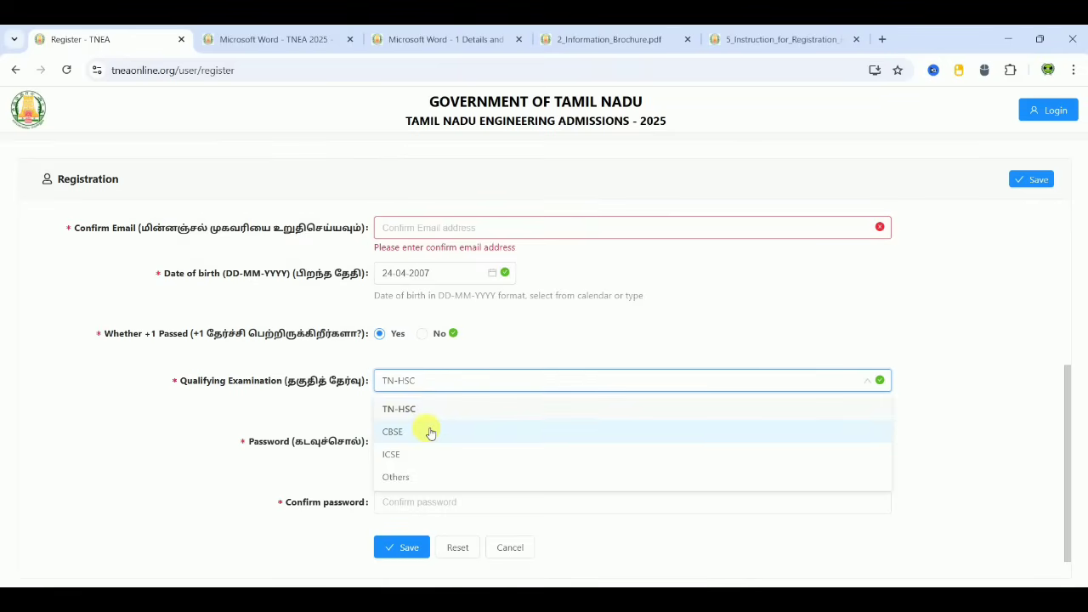
{"action": "left_click", "coordinate": [331, 403]}
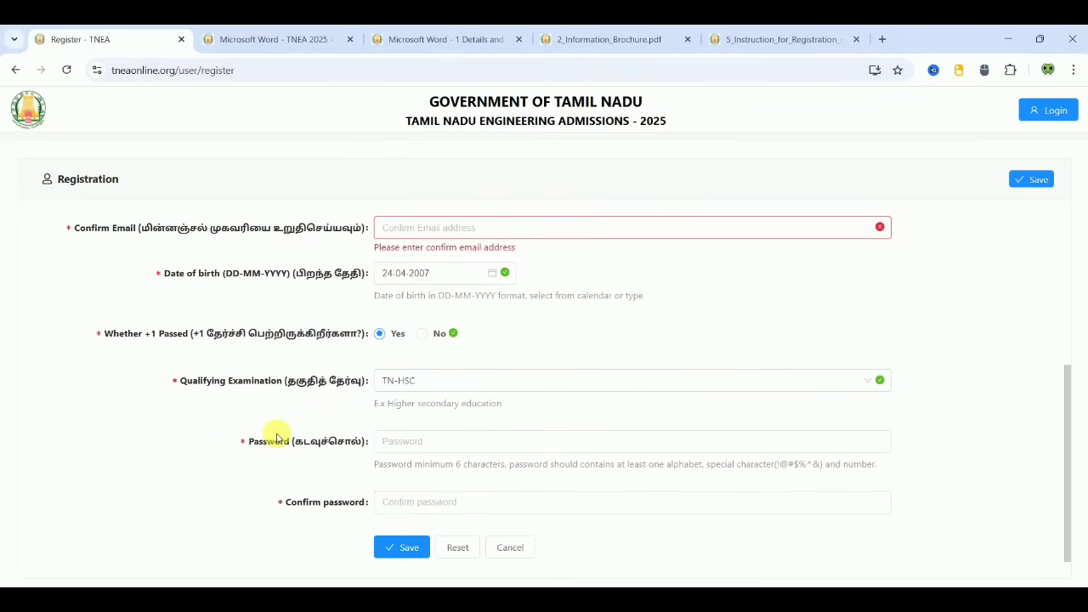
{"action": "left_click", "coordinate": [500, 443]}
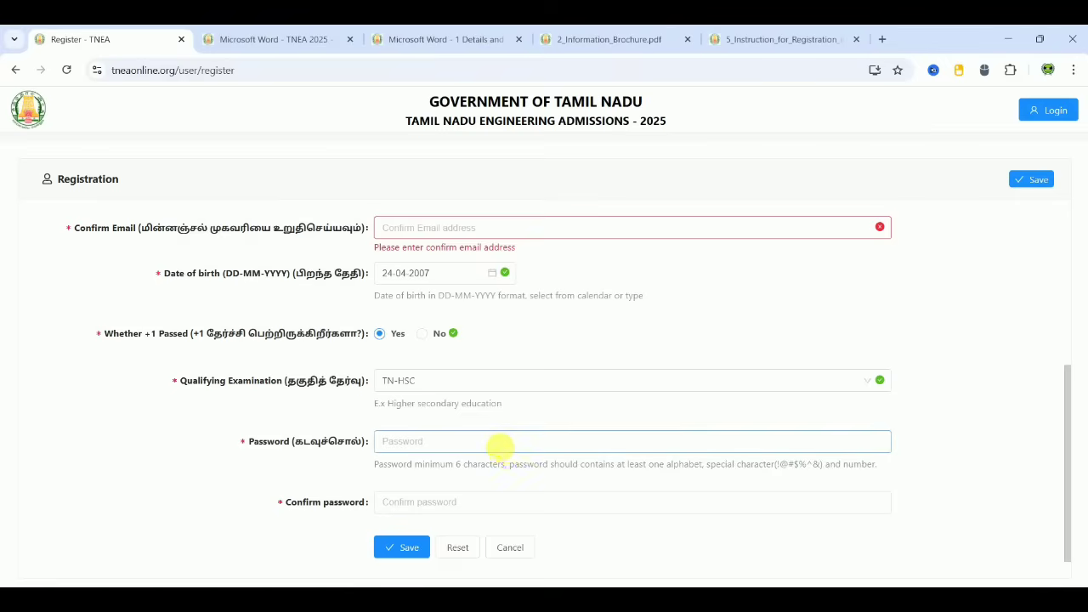
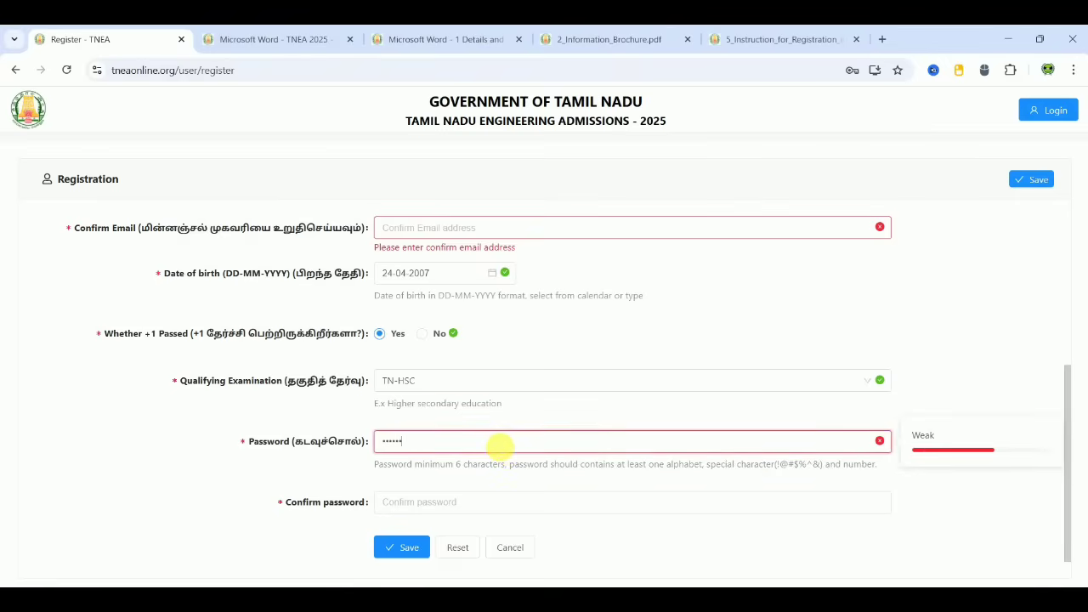
{"action": "type", "text": "•••"}
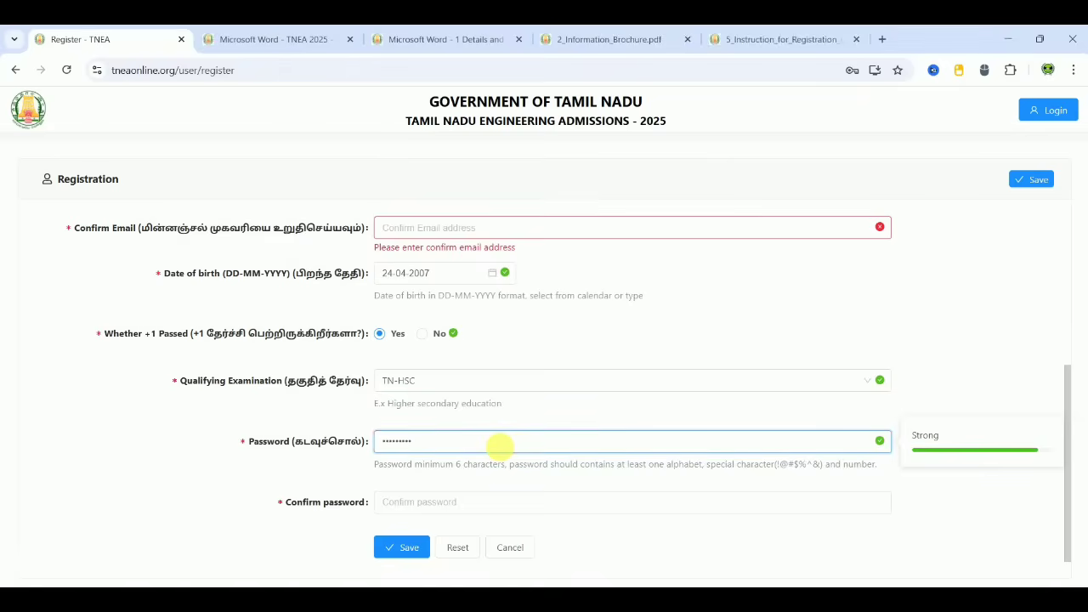
{"action": "left_click", "coordinate": [444, 501]}
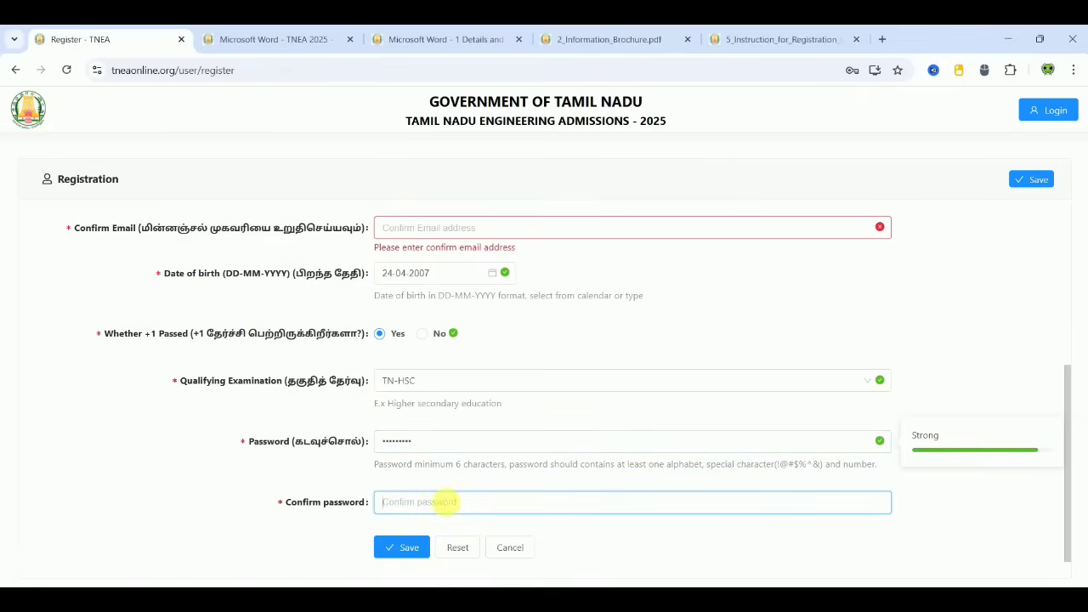
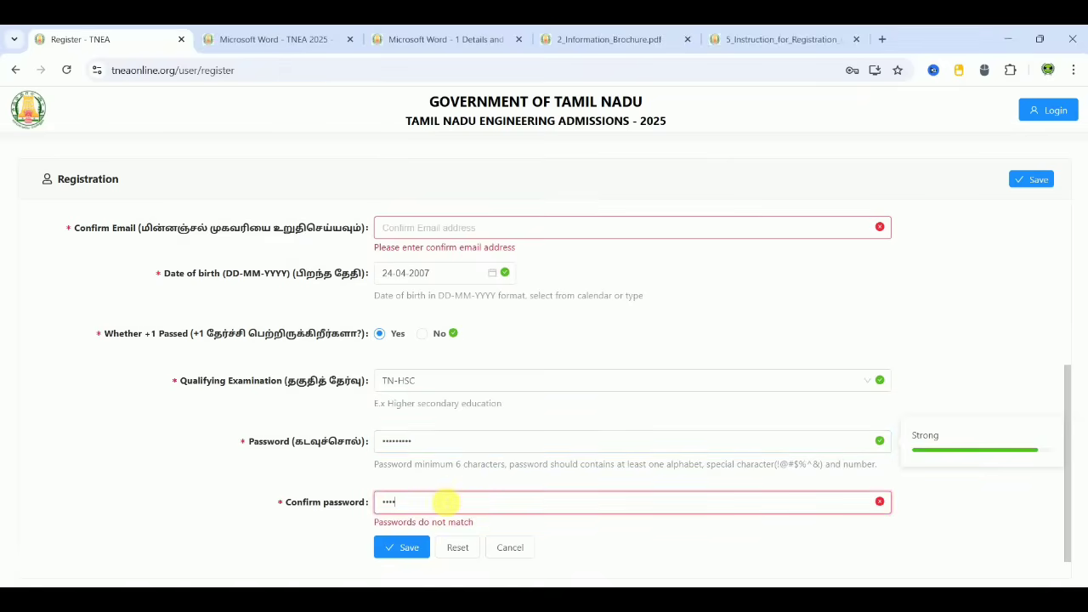
{"action": "type", "text": "••••"}
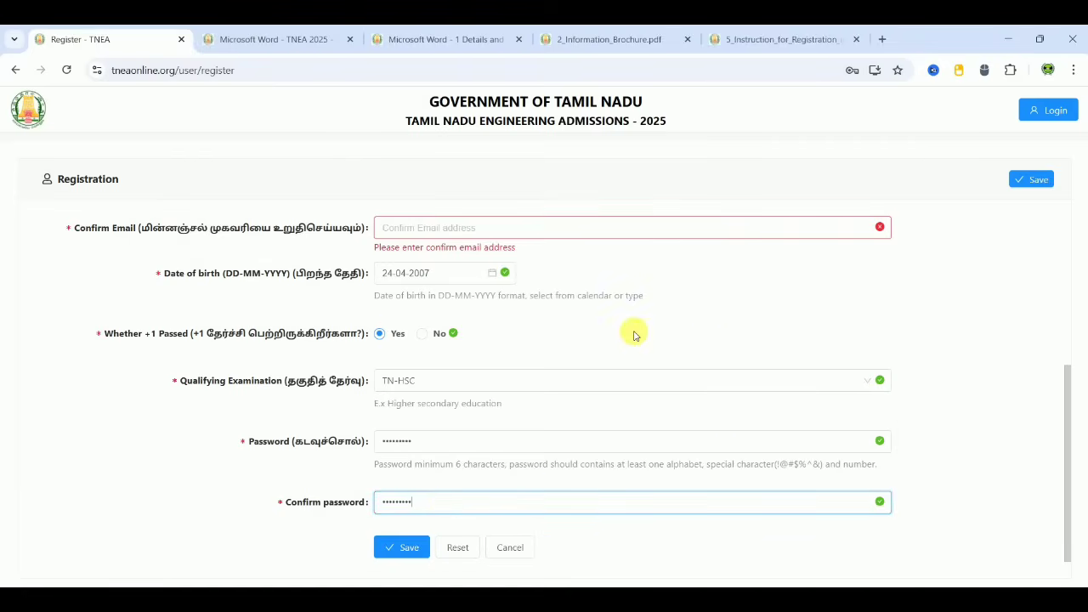
- Submit the registration and confirm it with the one-time password sent
{"action": "left_click", "coordinate": [400, 548]}
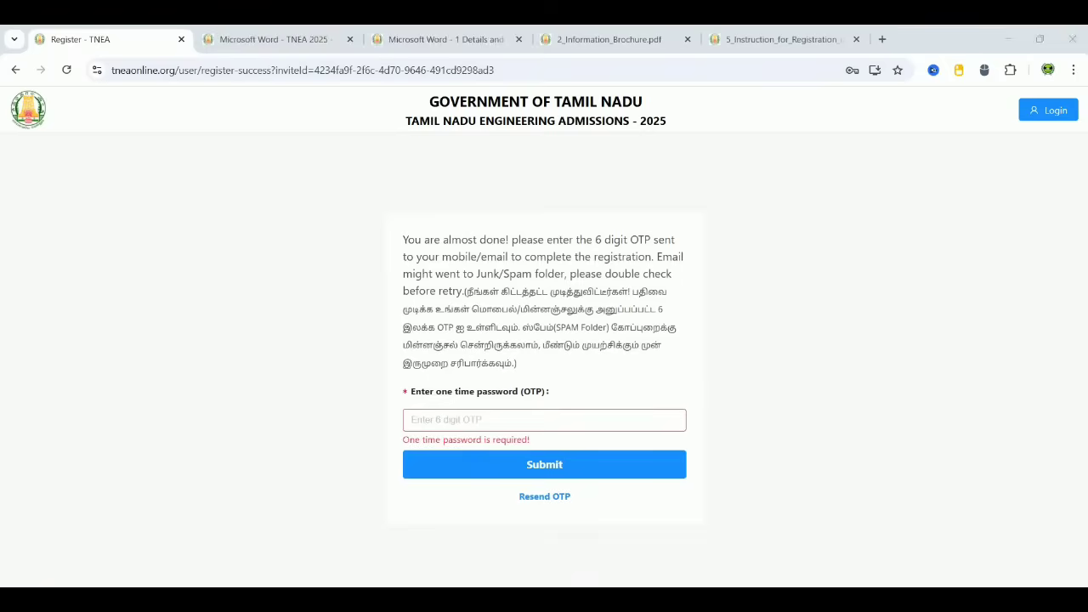
{"action": "left_click", "coordinate": [493, 421]}
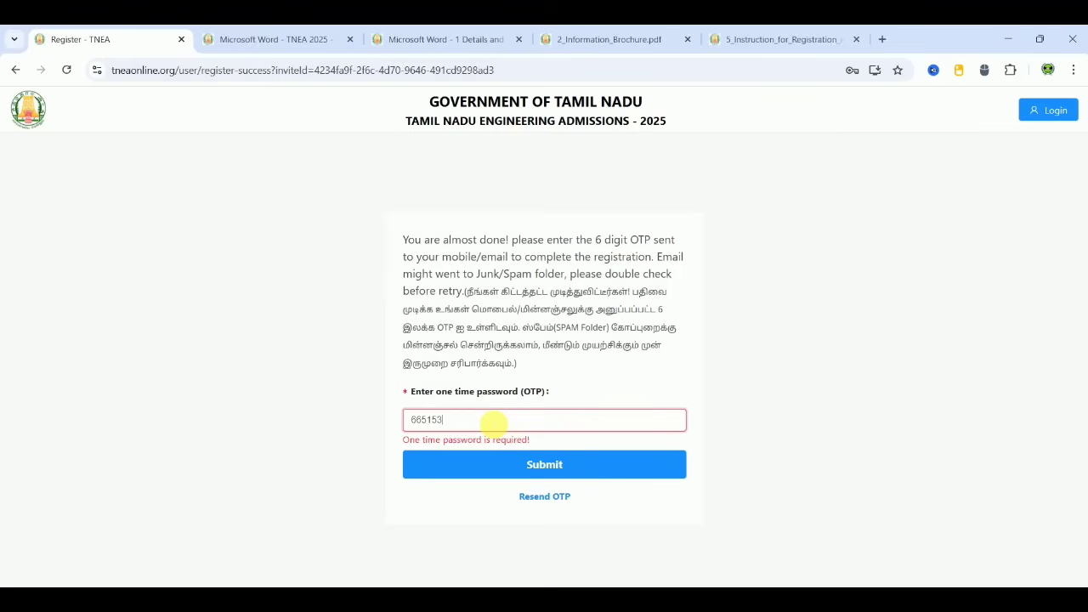
{"action": "left_click", "coordinate": [551, 464]}
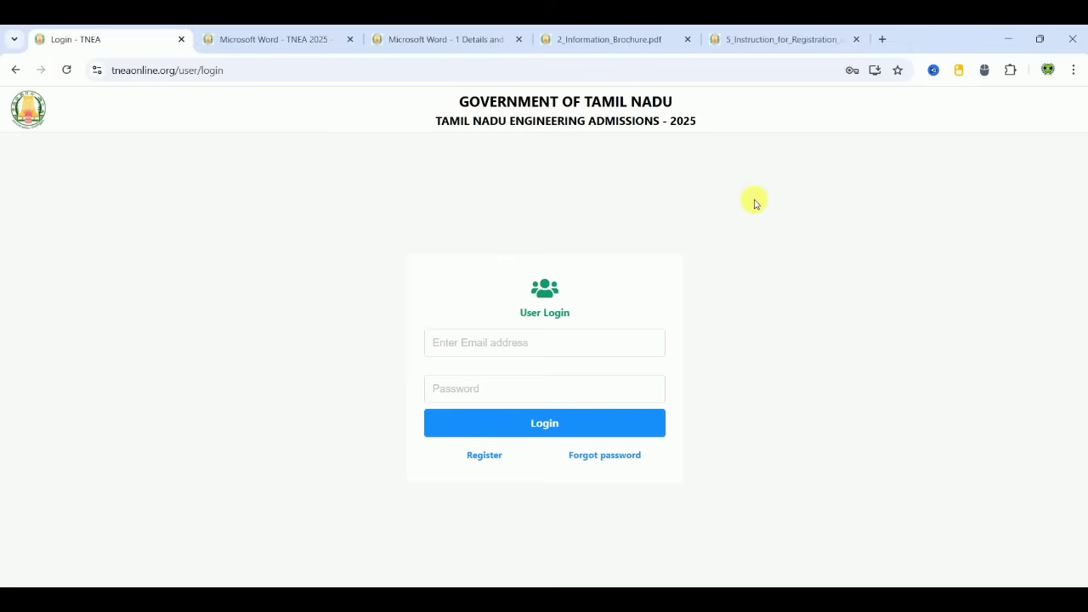
- Enter the registered e-mail address and the account password on the login form
{"action": "left_click", "coordinate": [472, 340]}
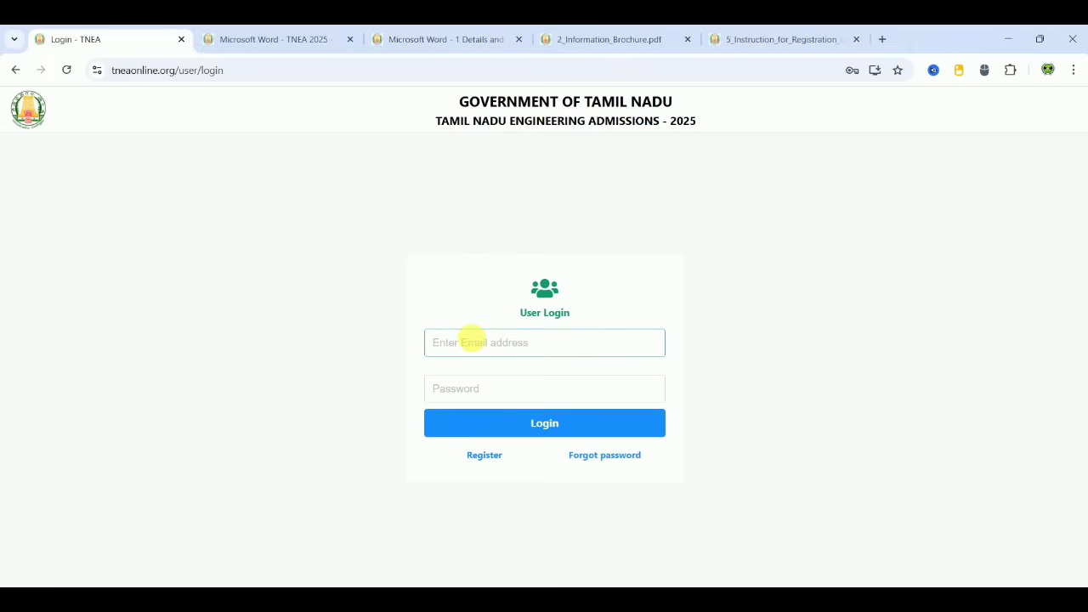
{"action": "key", "text": "ctrl+v"}
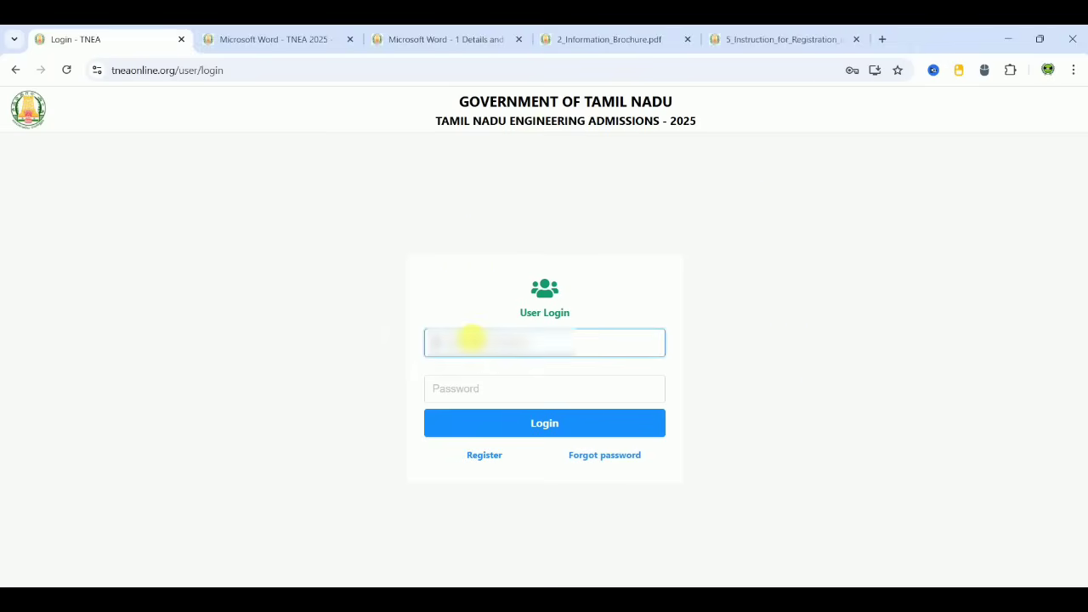
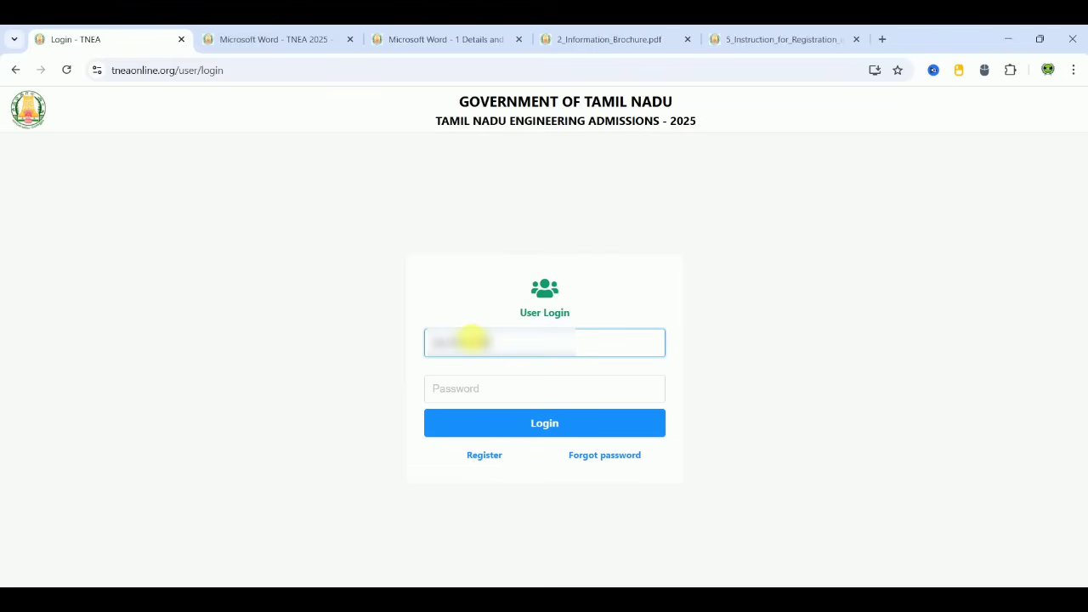
{"action": "left_click", "coordinate": [482, 387]}
{"action": "type", "text": "*********"}
- Log in, then choose Village Panchayat as the civic status of native place in Personal Information
{"action": "left_click", "coordinate": [526, 425]}
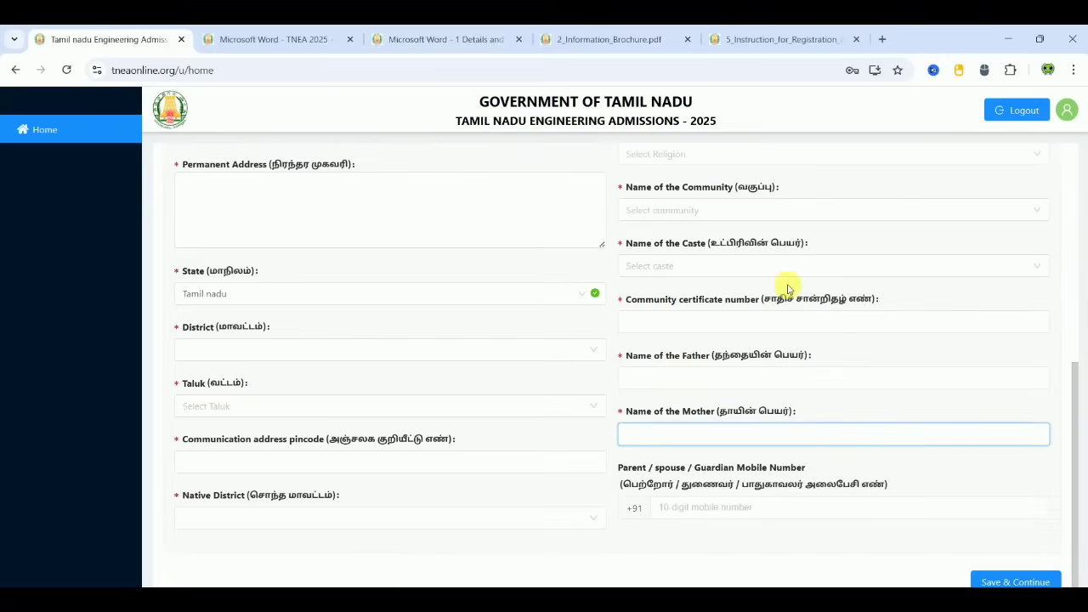
{"action": "left_click_drag", "start_coordinate": [1073, 391], "coordinate": [1076, 151]}
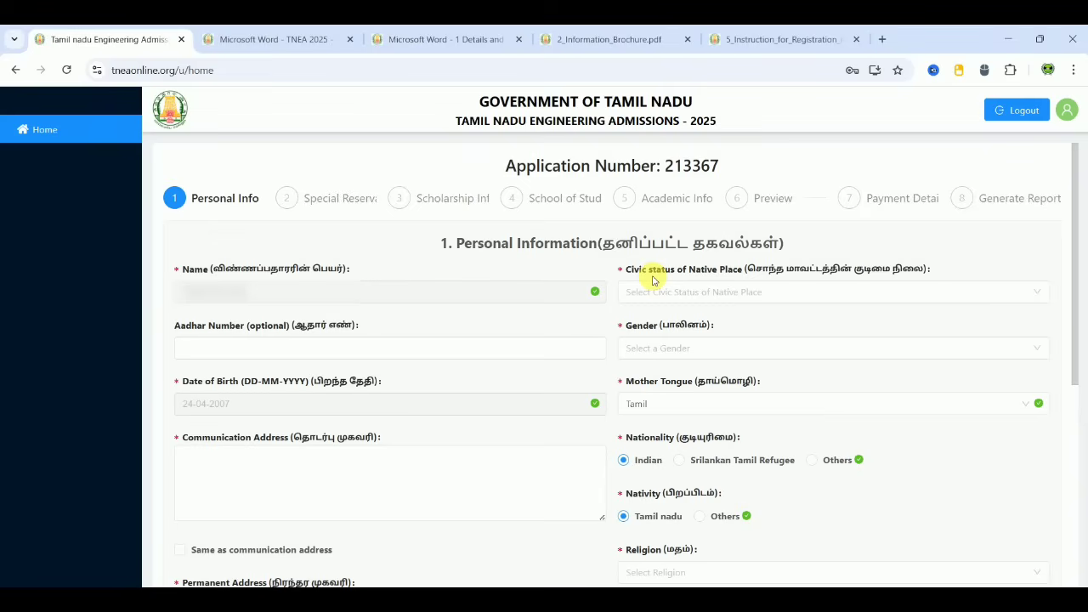
{"action": "left_click", "coordinate": [655, 287]}
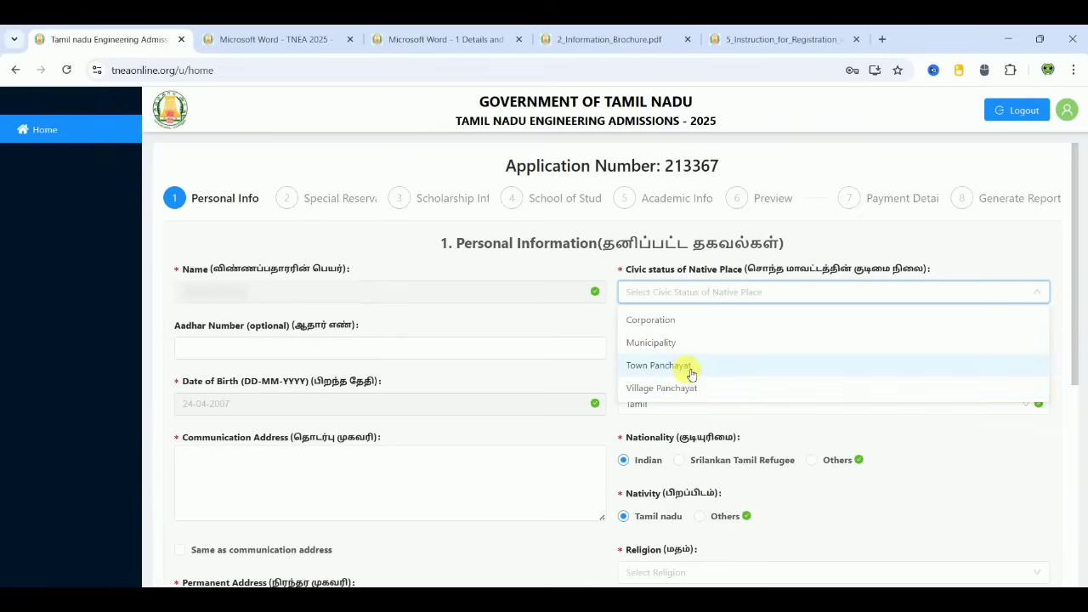
{"action": "left_click", "coordinate": [704, 386]}
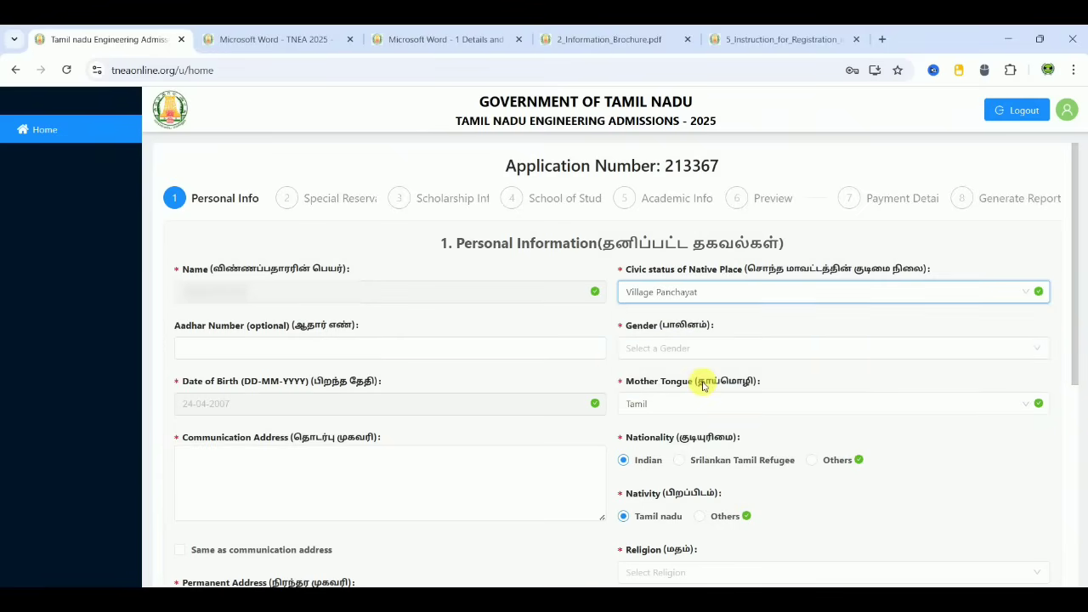
- Set gender to Male and mother tongue to Tamil
{"action": "left_click", "coordinate": [348, 328]}
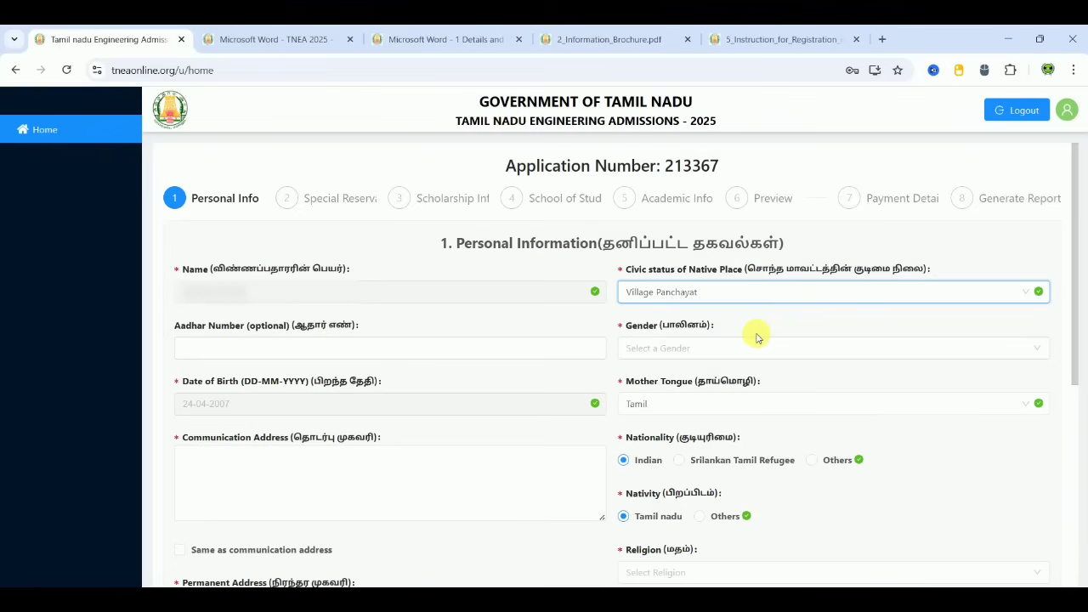
{"action": "left_click", "coordinate": [731, 347]}
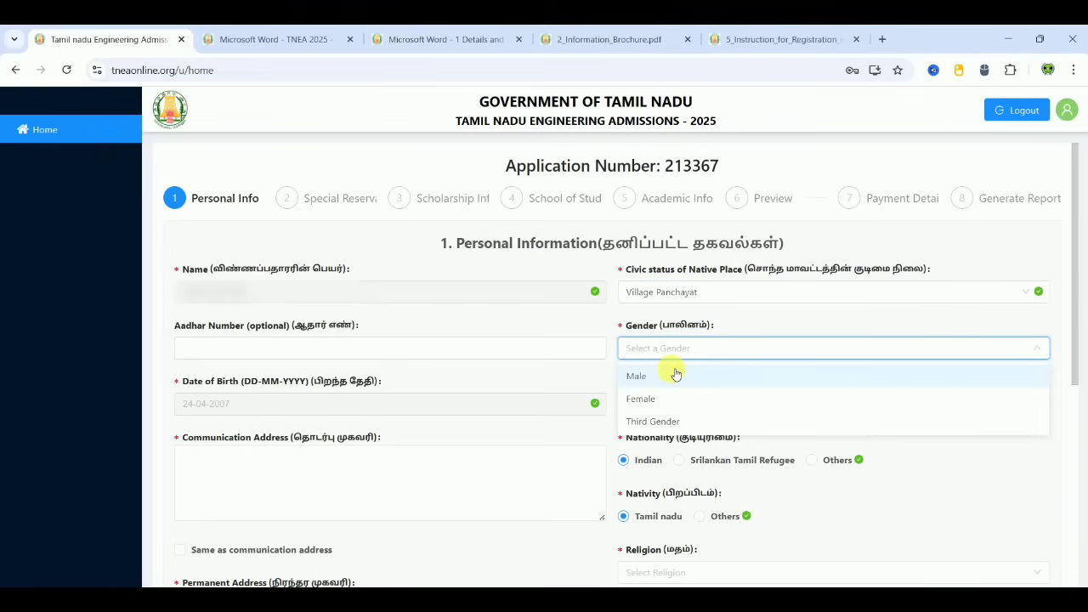
{"action": "left_click", "coordinate": [652, 380]}
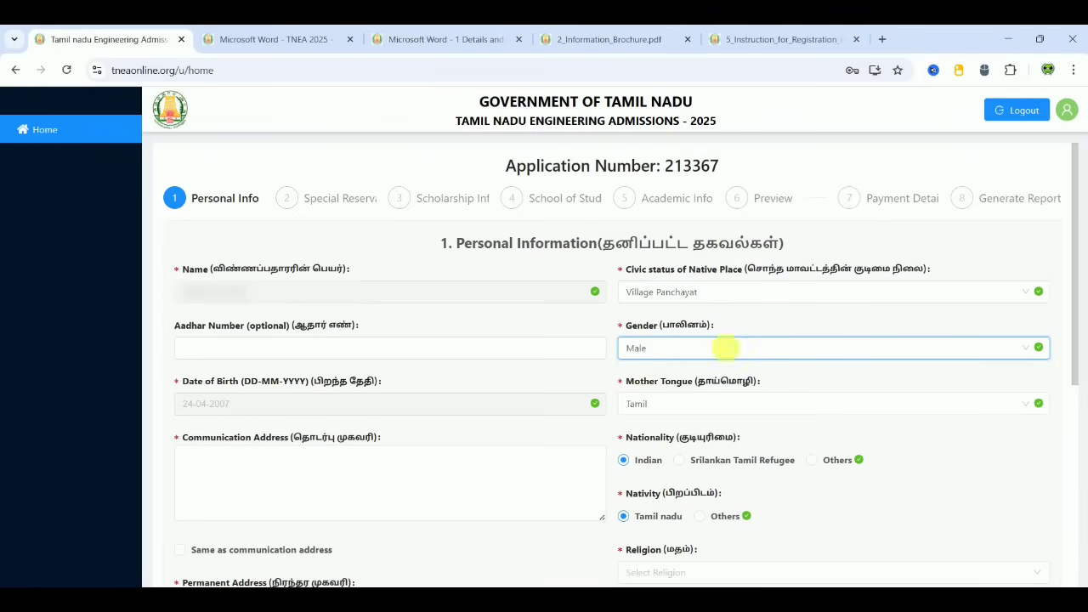
{"action": "left_click", "coordinate": [669, 404]}
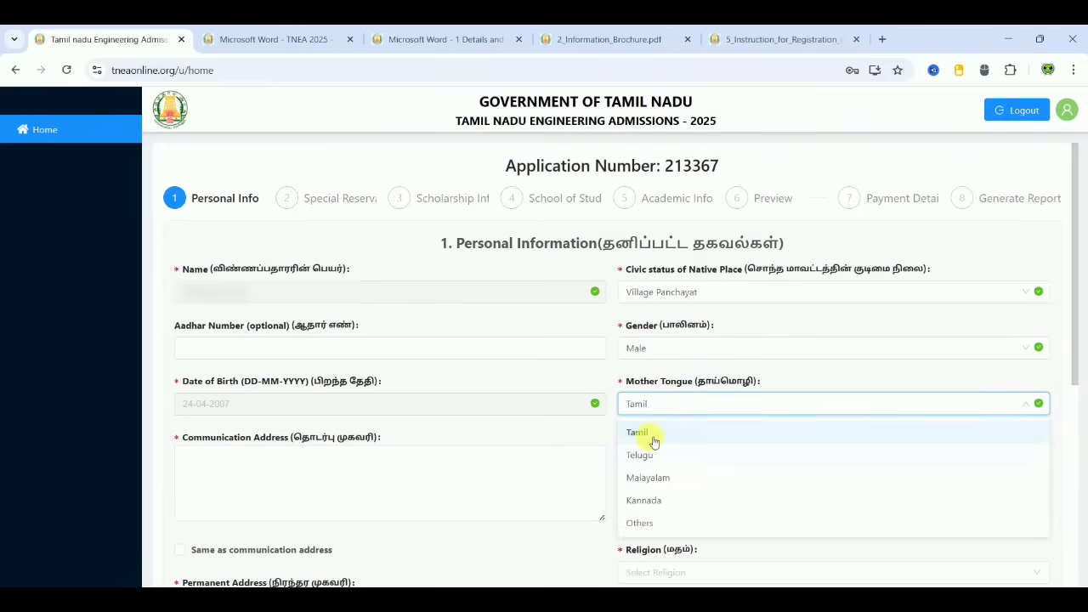
{"action": "left_click", "coordinate": [653, 443]}
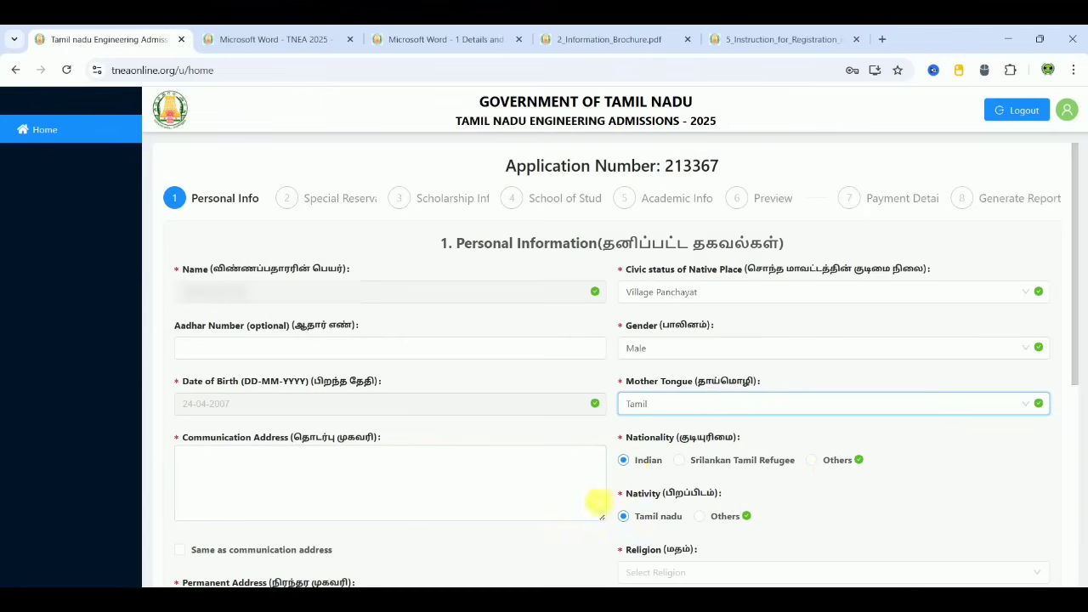
- Set nativity to Tamil nadu and religion to Hindu
{"action": "left_click", "coordinate": [702, 518]}
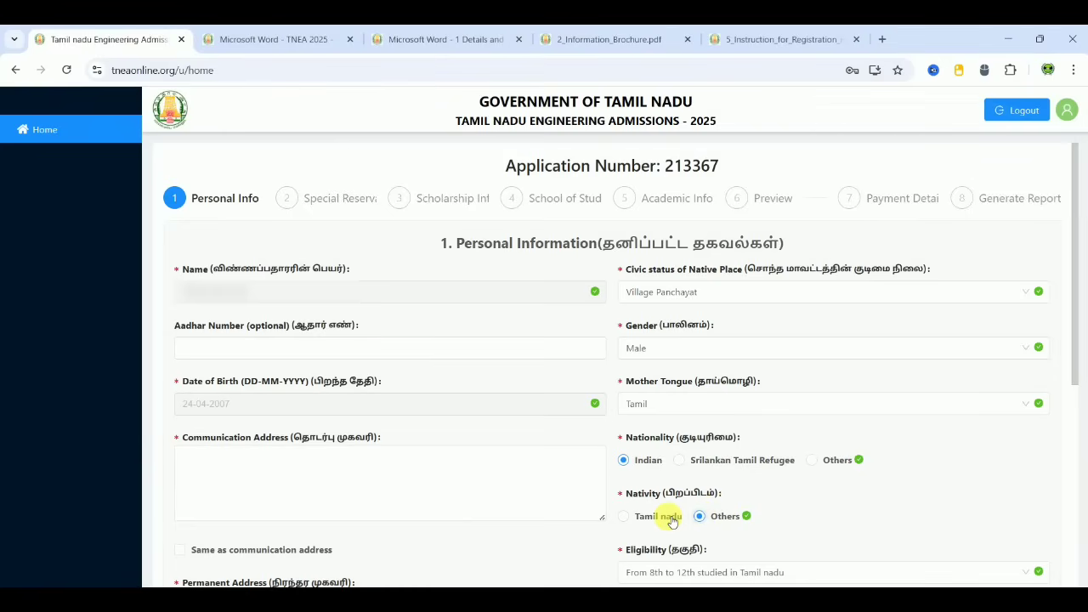
{"action": "left_click", "coordinate": [624, 517]}
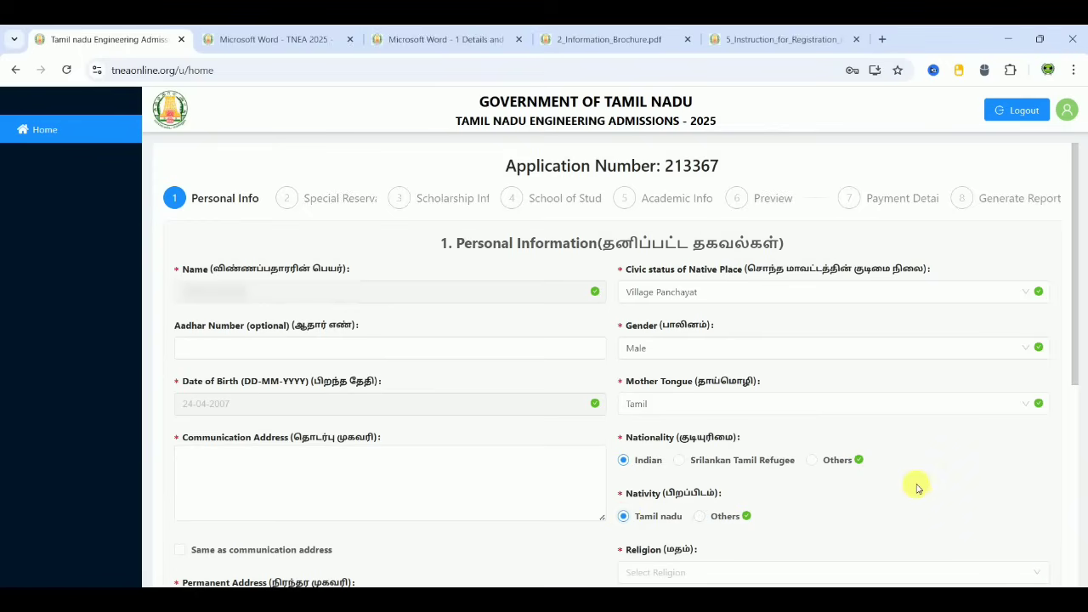
{"action": "left_click", "coordinate": [796, 569]}
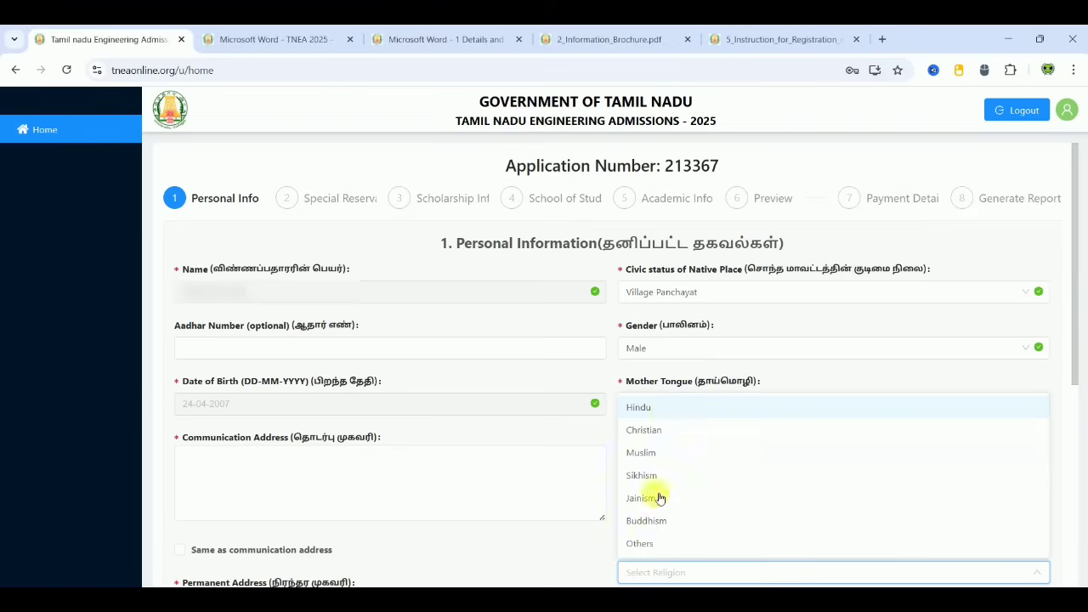
{"action": "left_click", "coordinate": [662, 409]}
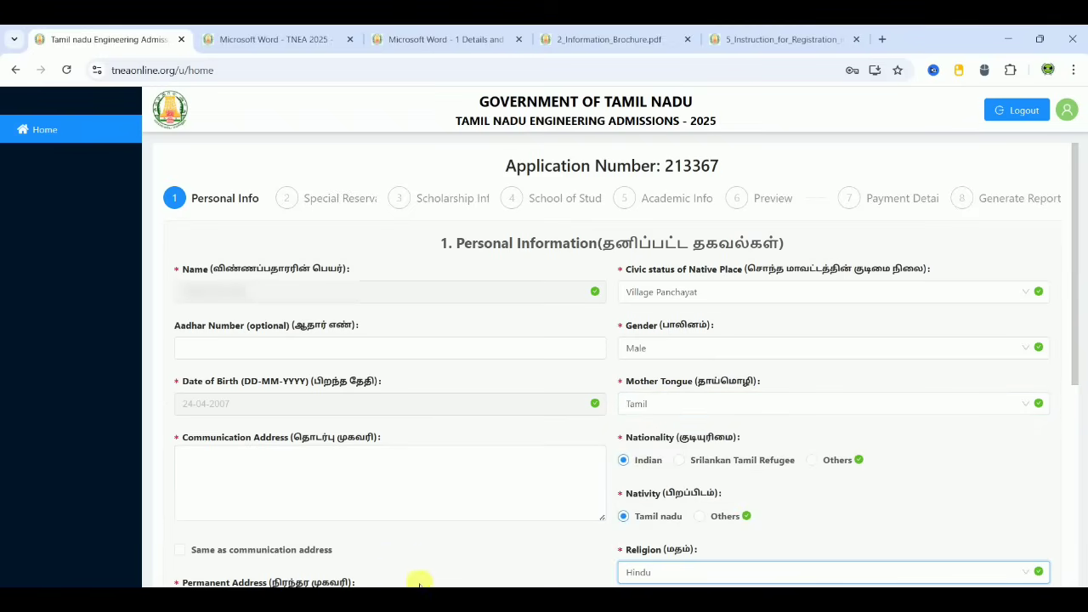
- Choose community BC and caste Gavara, Gavarai and Vadugar via 'gava' search, then enter the certificate number
{"action": "scroll", "coordinate": [678, 397], "scroll_direction": "down", "scroll_amount": 3}
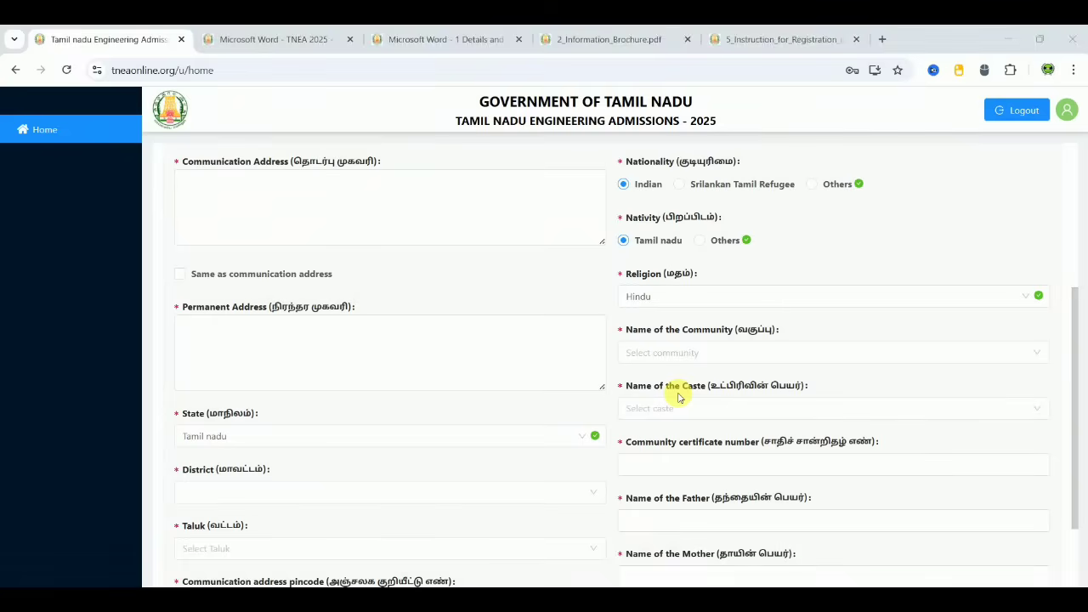
{"action": "left_click", "coordinate": [712, 352]}
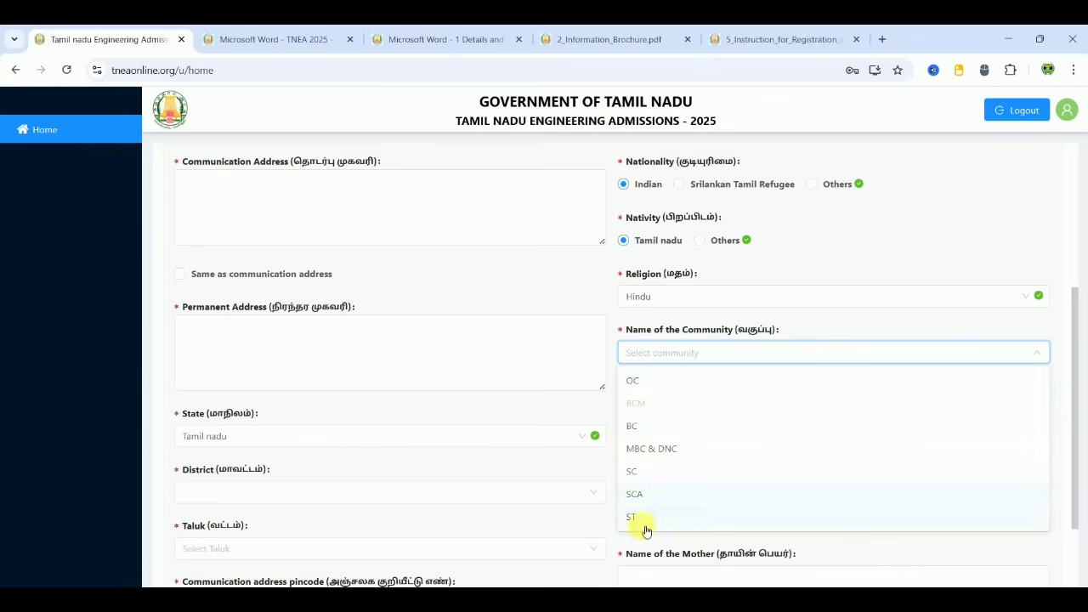
{"action": "left_click", "coordinate": [651, 431]}
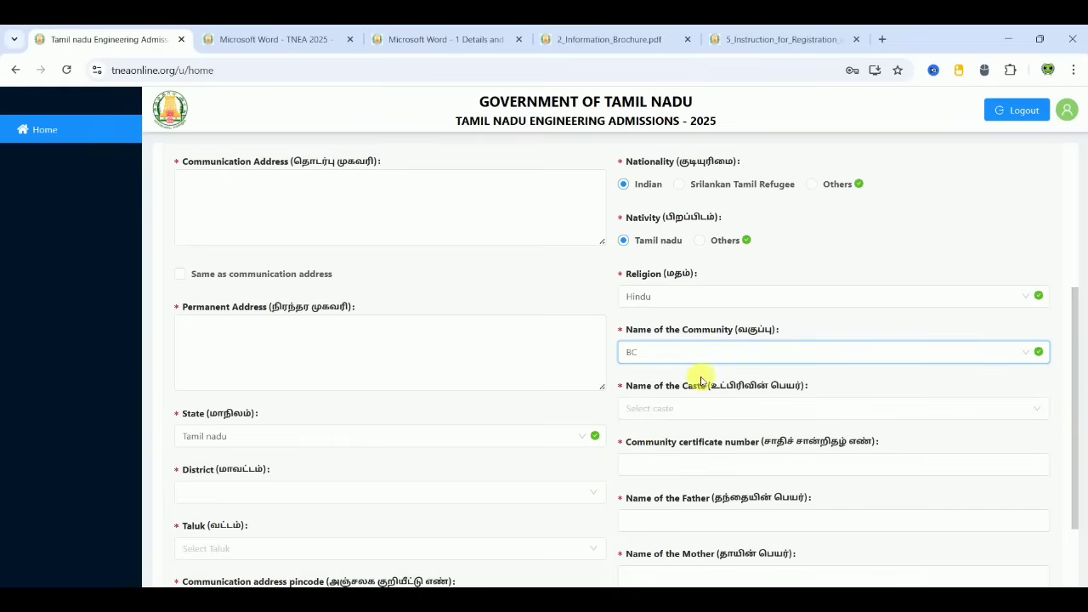
{"action": "left_click", "coordinate": [672, 414]}
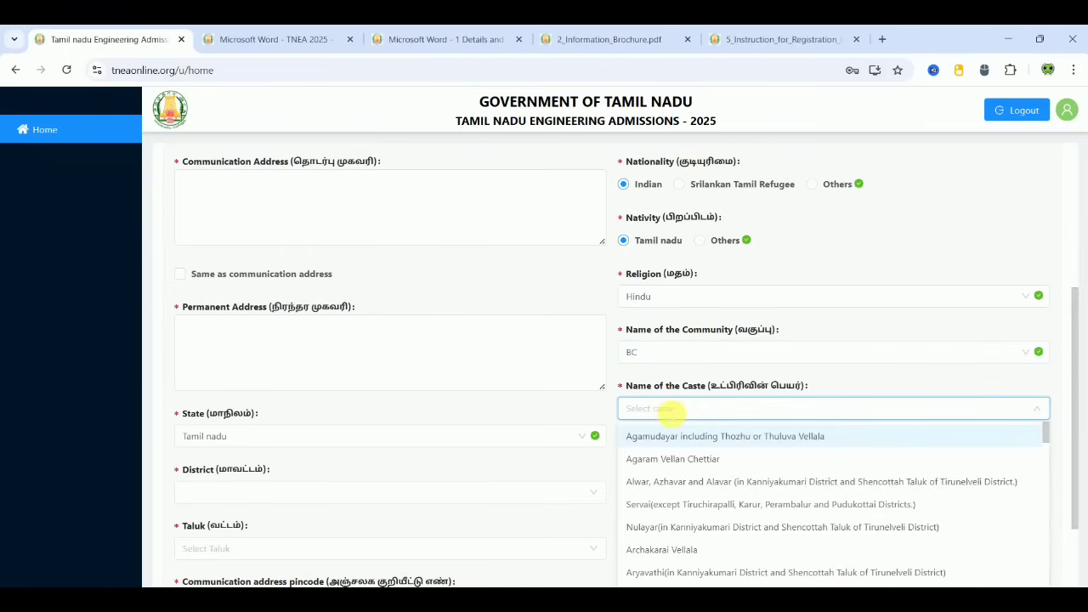
{"action": "type", "text": "gava"}
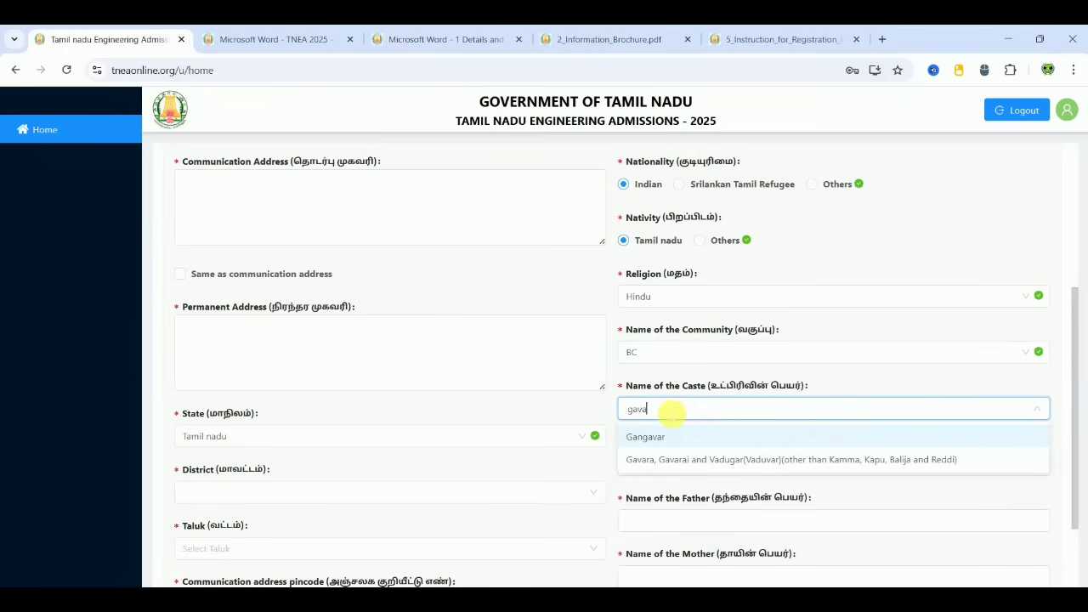
{"action": "left_click", "coordinate": [661, 459]}
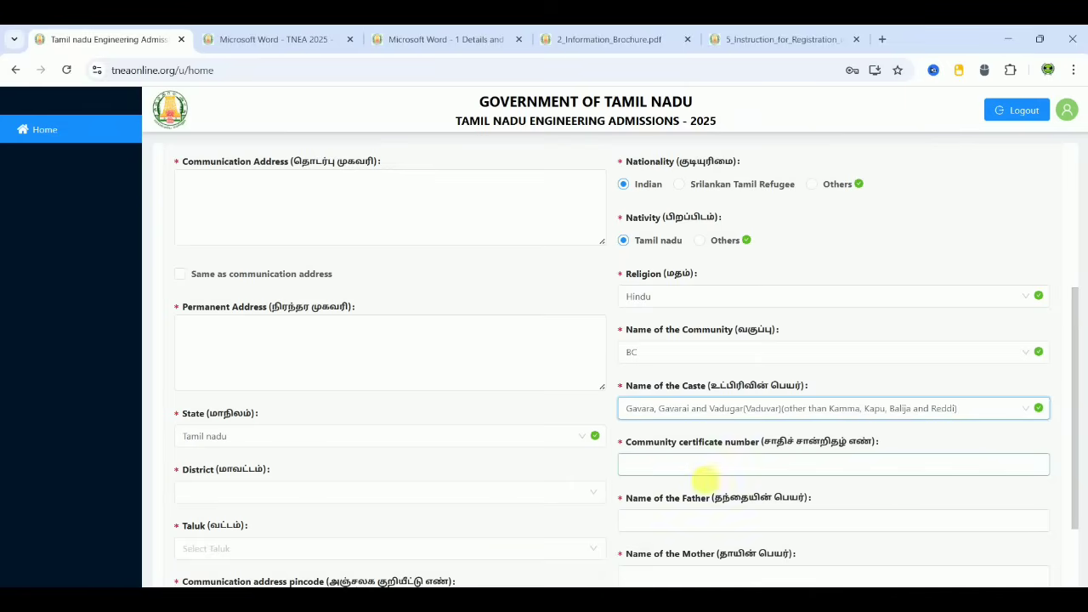
{"action": "left_click", "coordinate": [687, 465]}
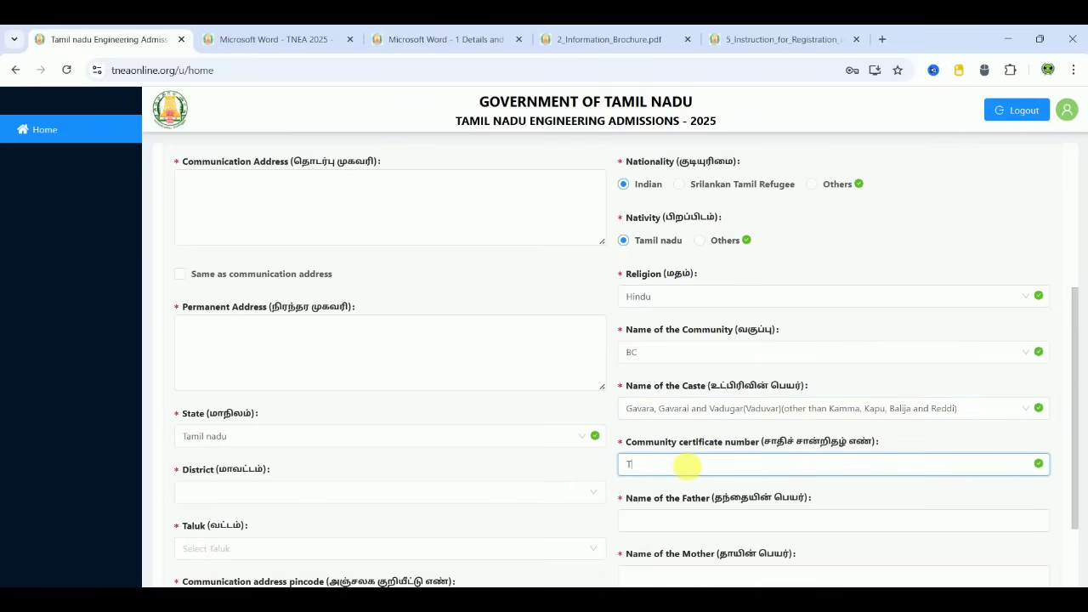
- Type the communication address and tick 'Same as communication address' for the permanent address
{"action": "left_click", "coordinate": [310, 210]}
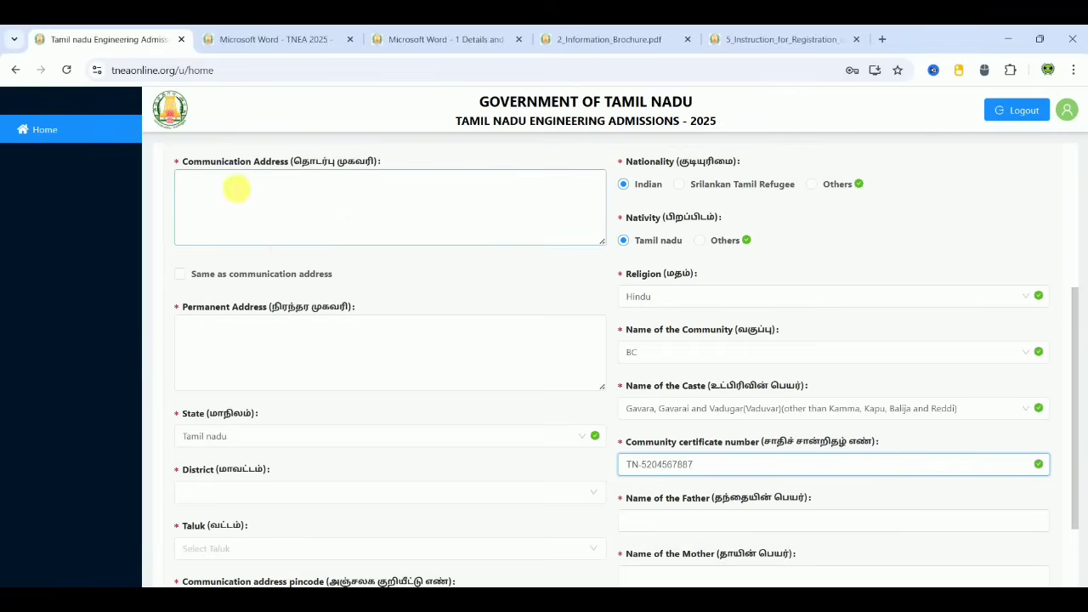
{"action": "left_click", "coordinate": [270, 222]}
{"action": "type", "text": "XXXXXXX, XXXXXXXXX.XXXXXX.X"}
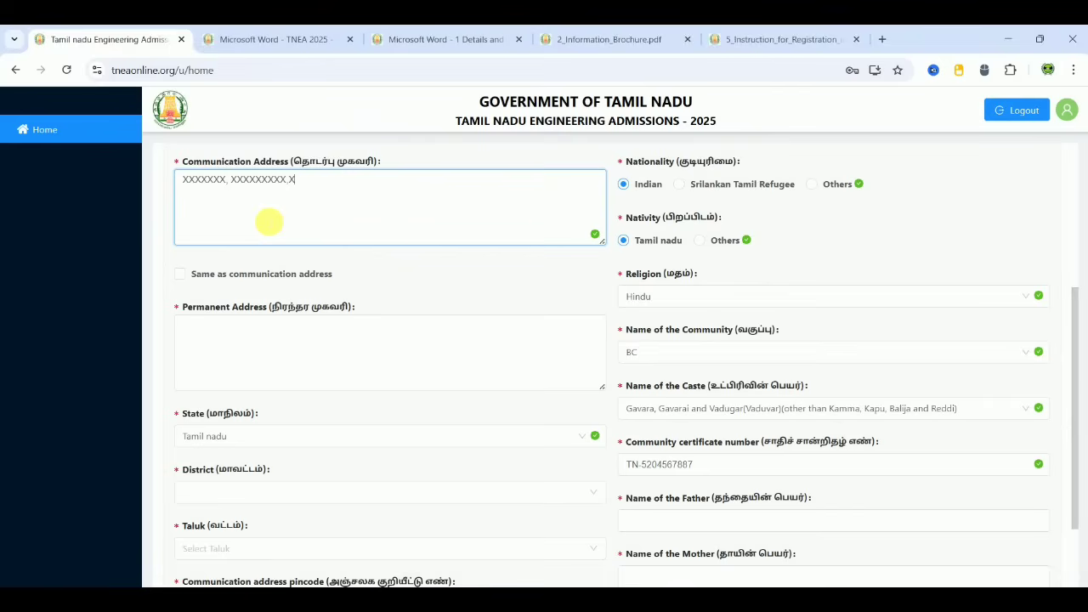
{"action": "type", "text": "XXXXXX"}
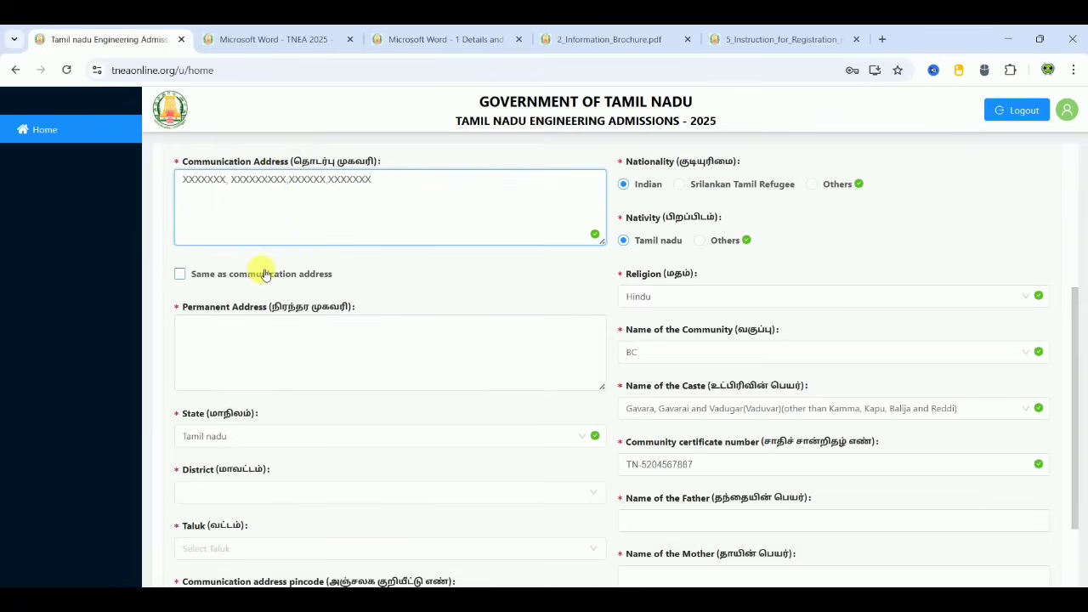
{"action": "left_click", "coordinate": [181, 275]}
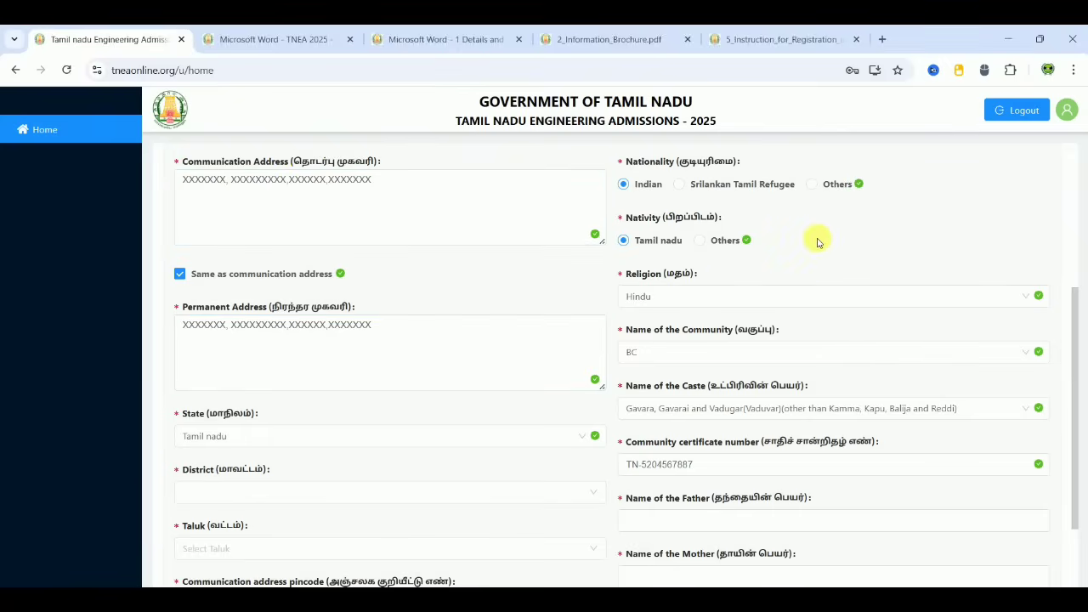
- Set the district to Tiruvannamalai and the taluk to Thandramet
{"action": "scroll", "coordinate": [818, 243], "scroll_direction": "down", "scroll_amount": 2}
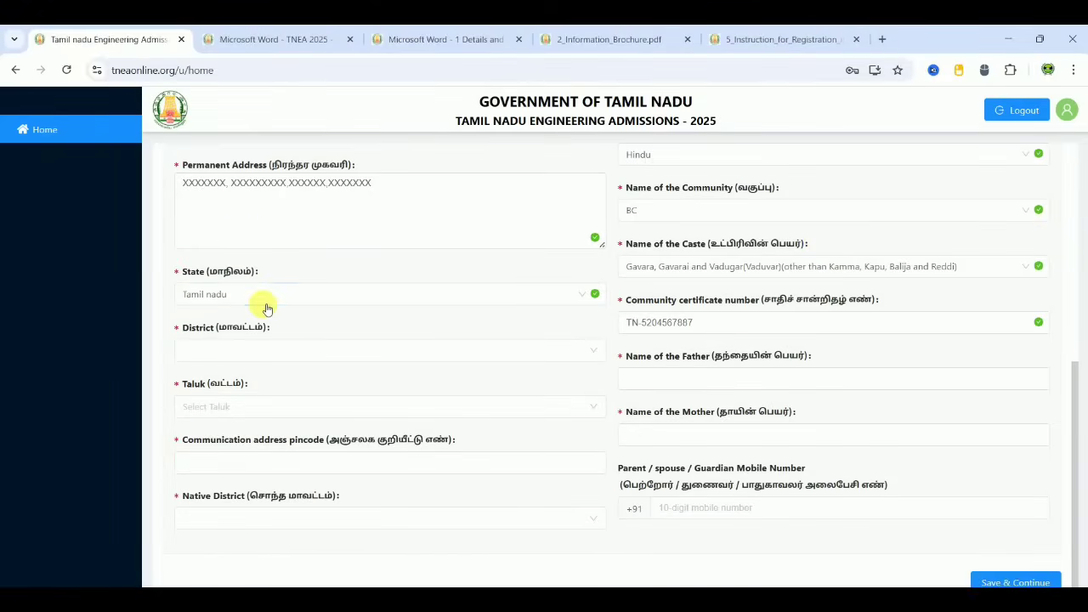
{"action": "left_click", "coordinate": [238, 349]}
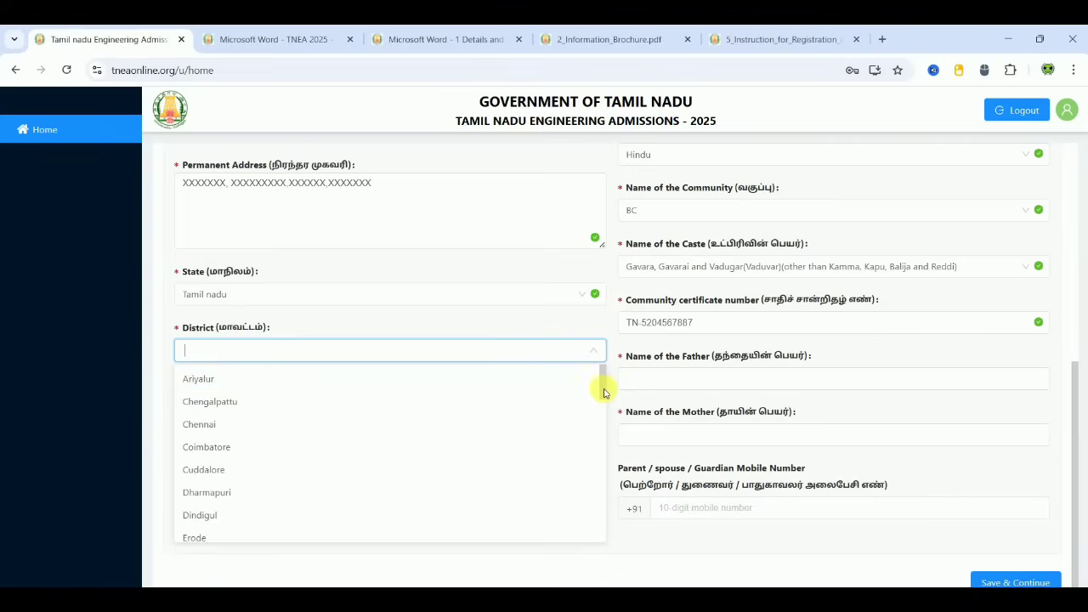
{"action": "left_click_drag", "start_coordinate": [604, 391], "coordinate": [602, 516]}
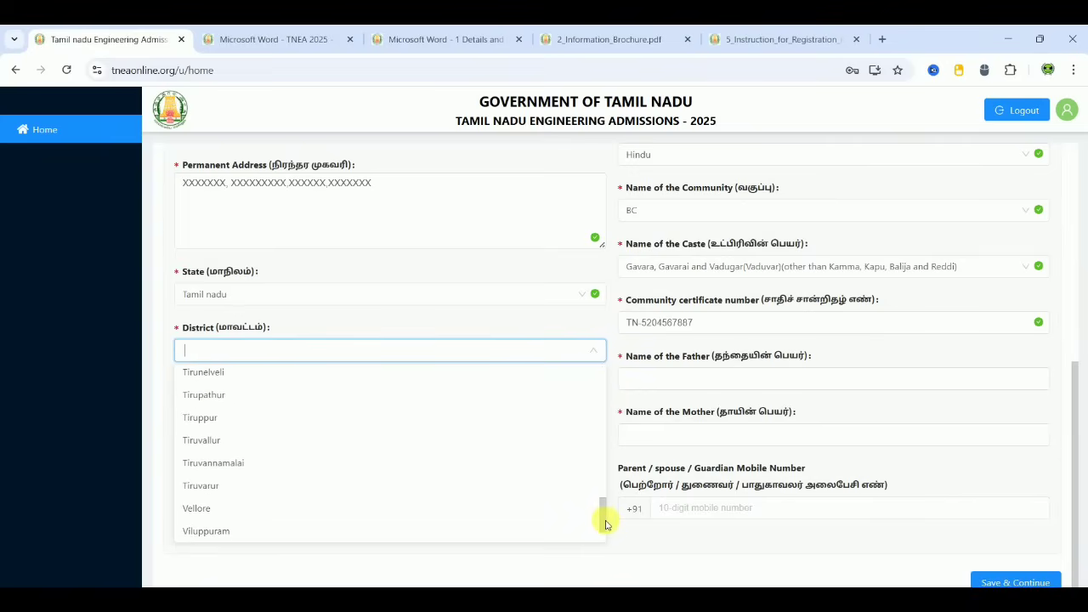
{"action": "left_click", "coordinate": [328, 460]}
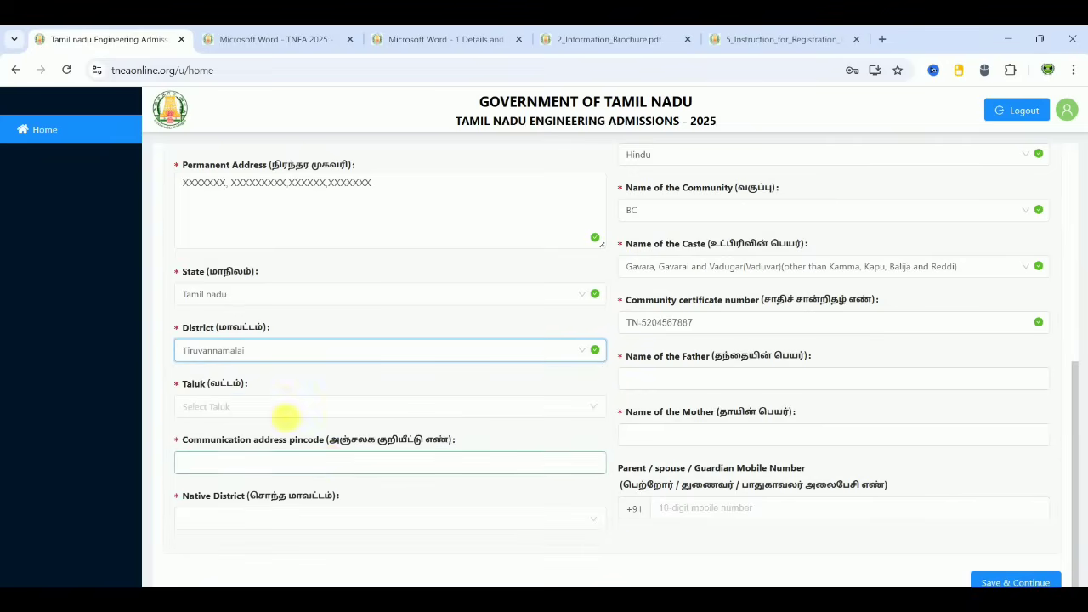
{"action": "left_click", "coordinate": [269, 410]}
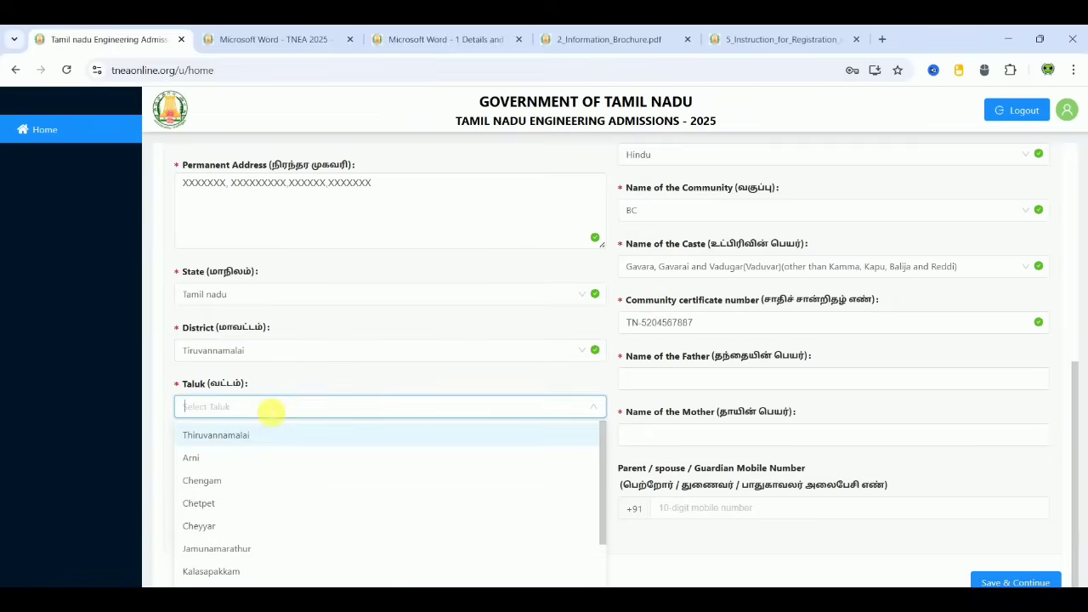
{"action": "type", "text": "TH"}
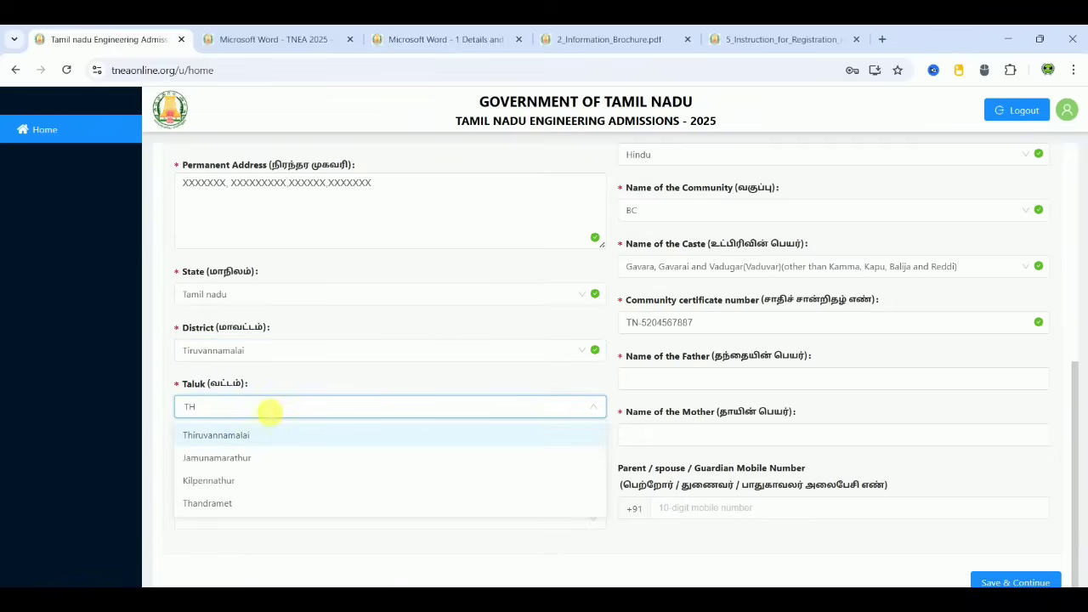
{"action": "left_click", "coordinate": [218, 503]}
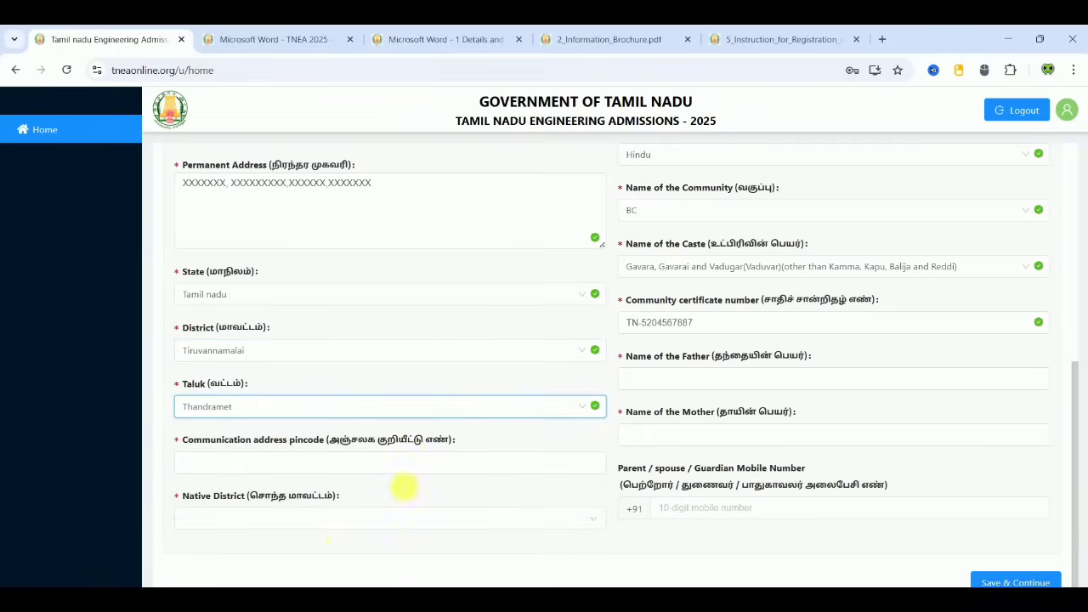
- Choose Tiruvannamalai as the native district
{"action": "left_click", "coordinate": [331, 459]}
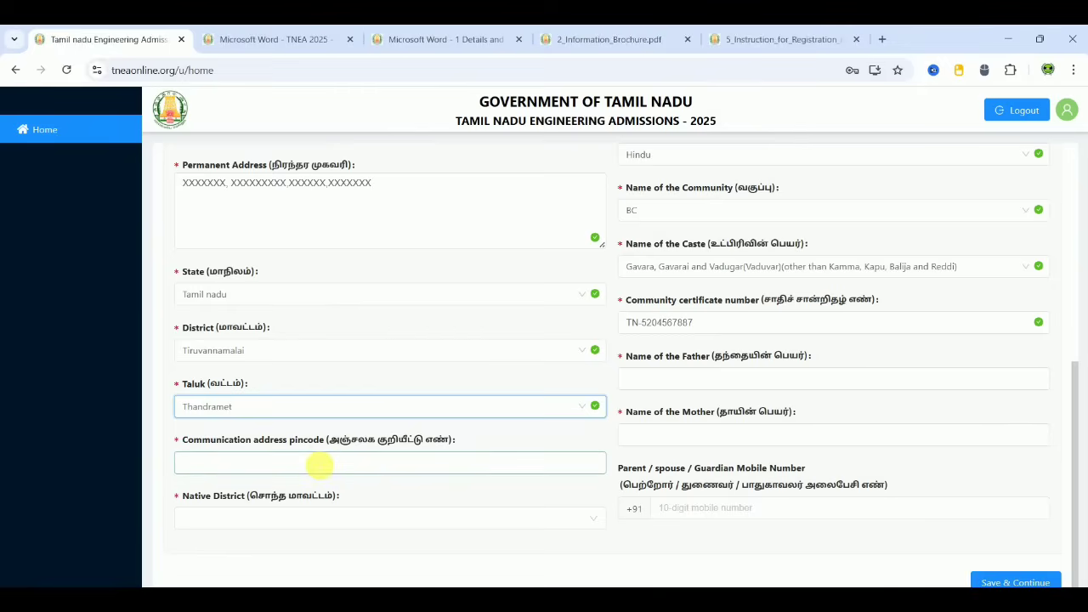
{"action": "left_click", "coordinate": [284, 518]}
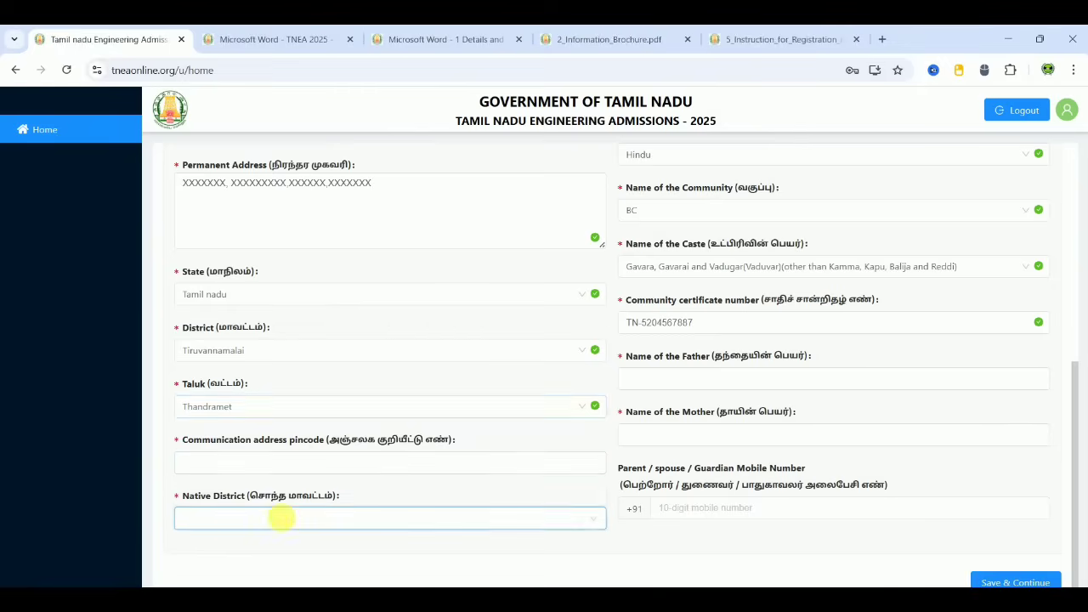
{"action": "left_click_drag", "start_coordinate": [603, 352], "coordinate": [603, 486]}
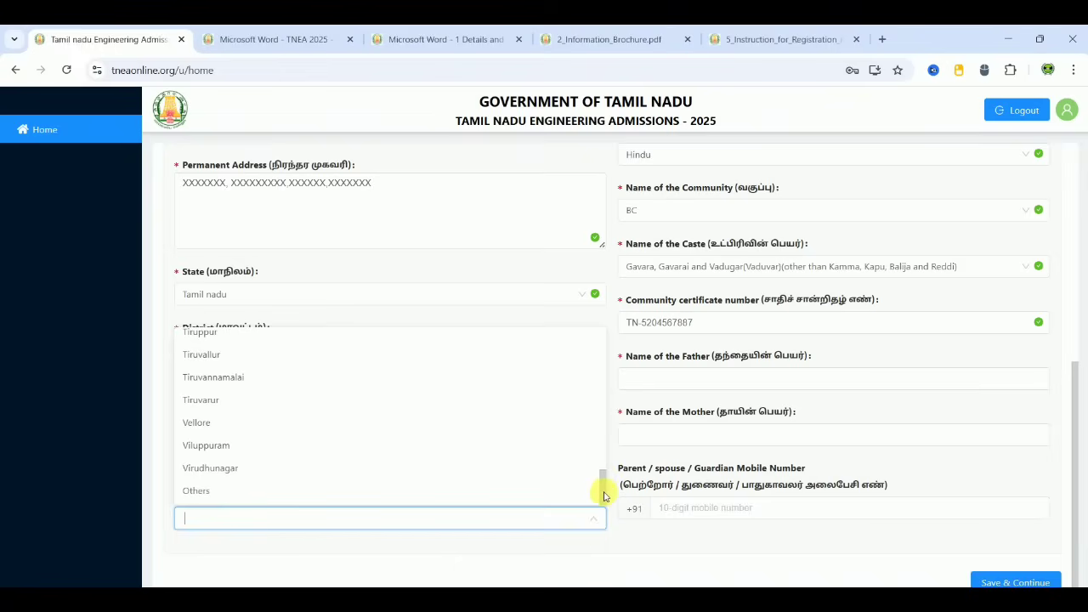
{"action": "left_click", "coordinate": [263, 382]}
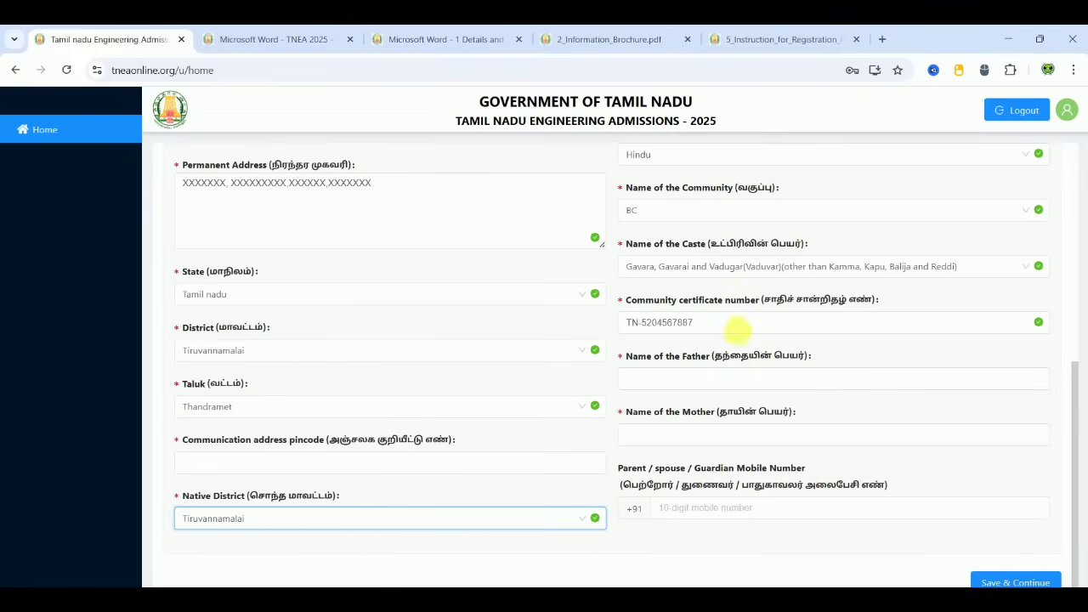
{"action": "left_click", "coordinate": [668, 388]}
- Enter the father's and mother's names and save the personal details
{"action": "left_click", "coordinate": [682, 381]}
{"action": "type", "text": "XXXX"}
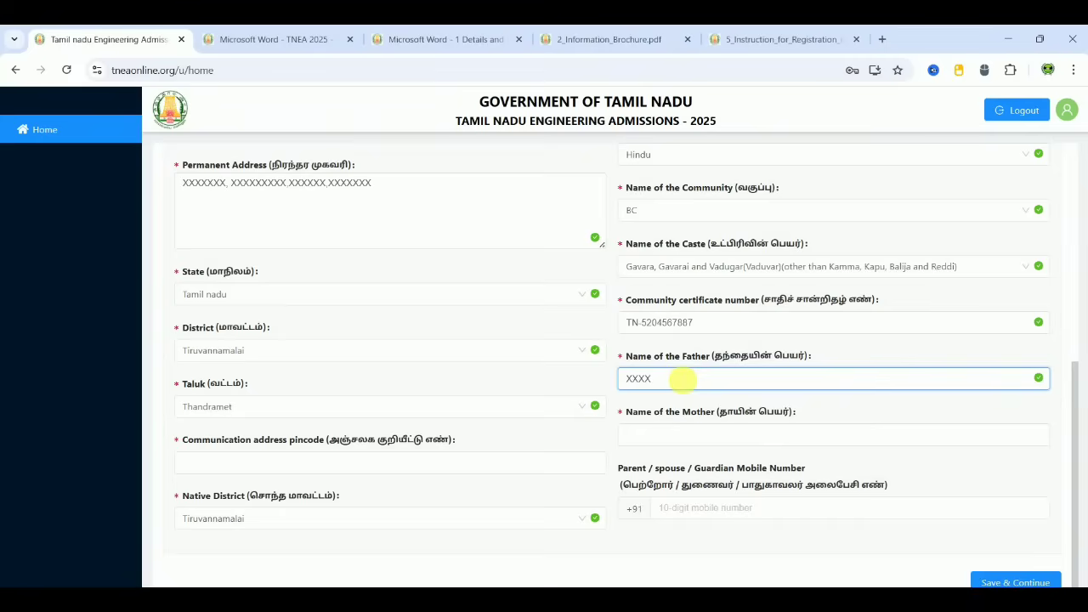
{"action": "left_click", "coordinate": [660, 437]}
{"action": "type", "text": "XXXXXXXXX"}
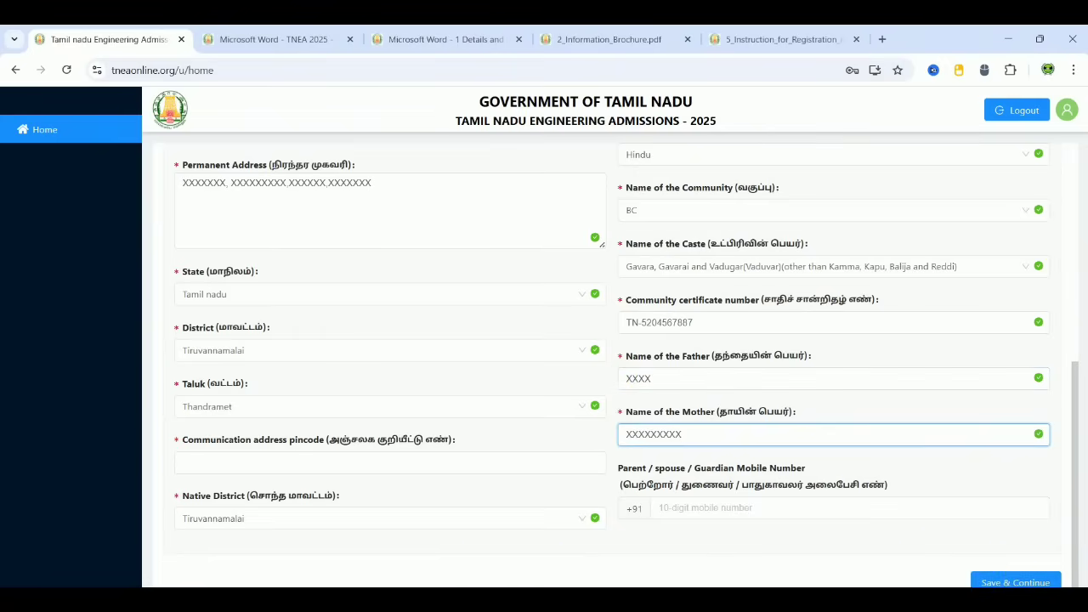
{"action": "left_click", "coordinate": [1015, 582]}
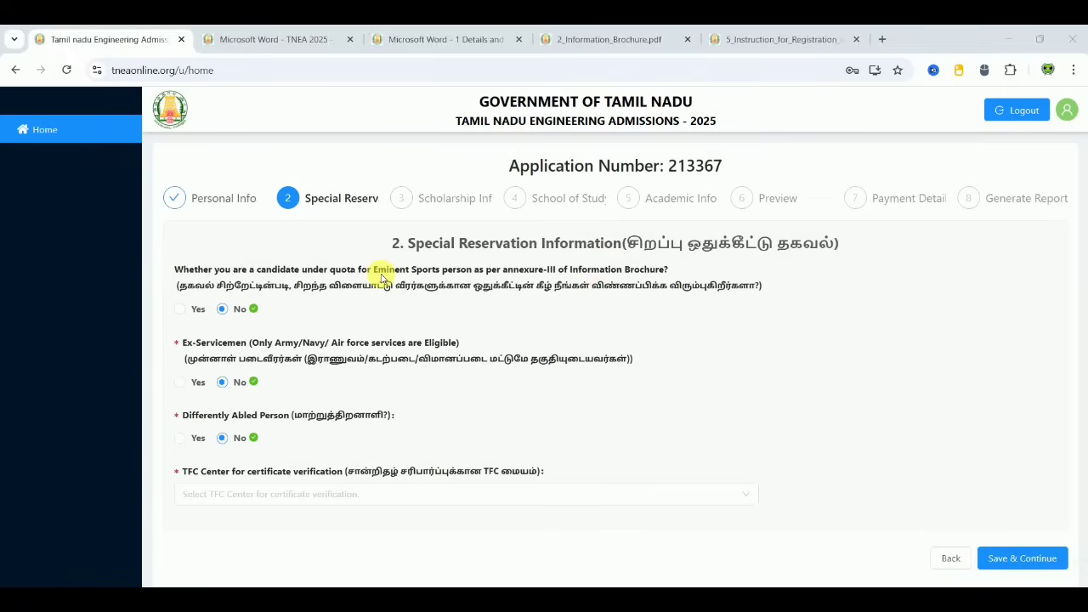
{"action": "left_click", "coordinate": [182, 310]}
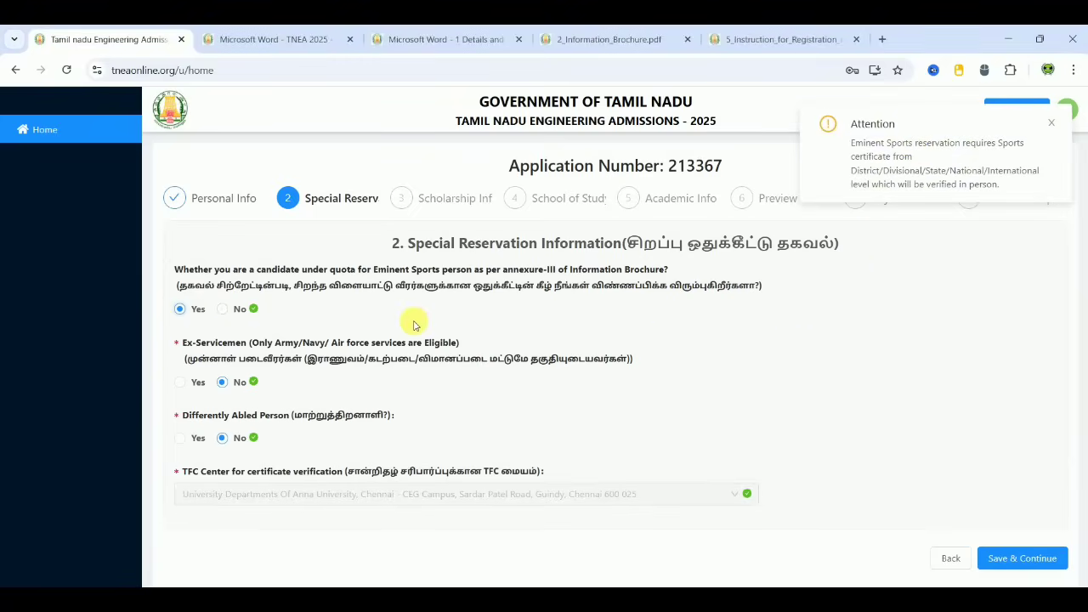
{"action": "left_click", "coordinate": [223, 309]}
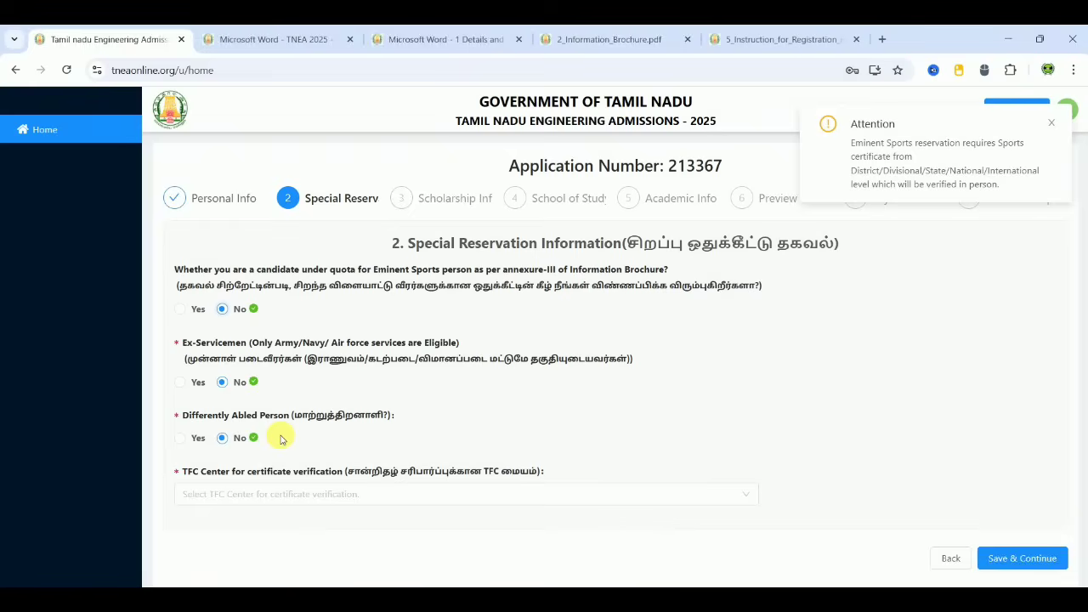
{"action": "left_click", "coordinate": [180, 438]}
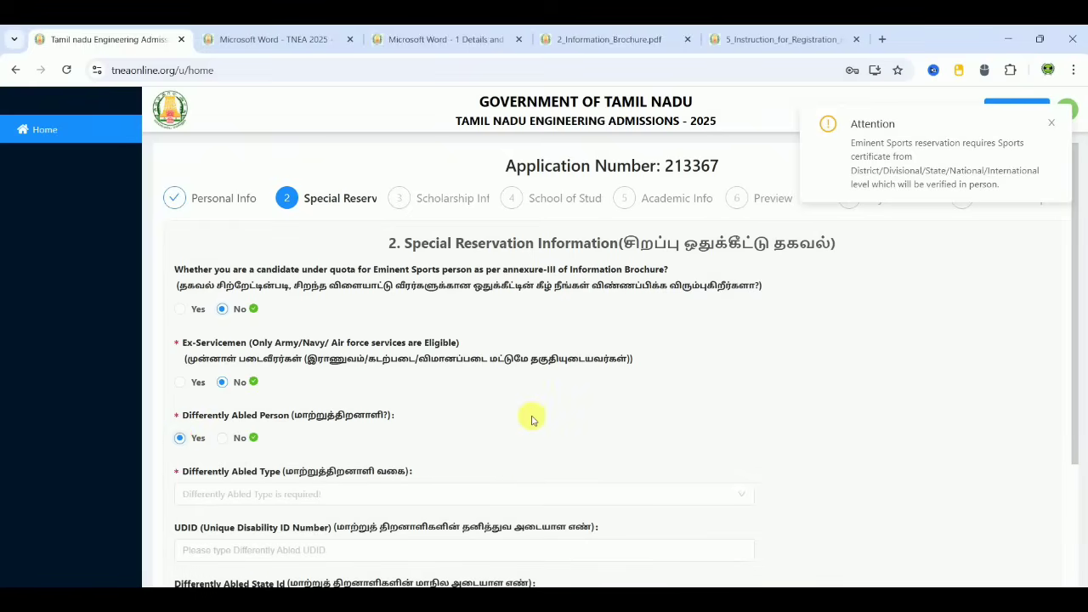
{"action": "scroll", "coordinate": [532, 420], "scroll_direction": "down", "scroll_amount": 1}
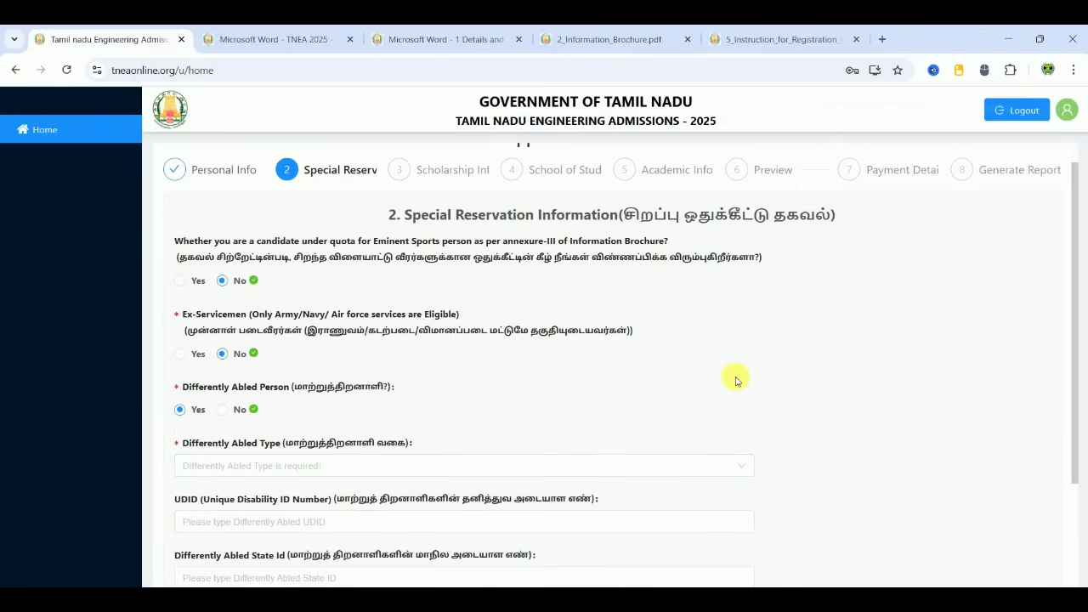
{"action": "scroll", "coordinate": [736, 380], "scroll_direction": "down", "scroll_amount": 3}
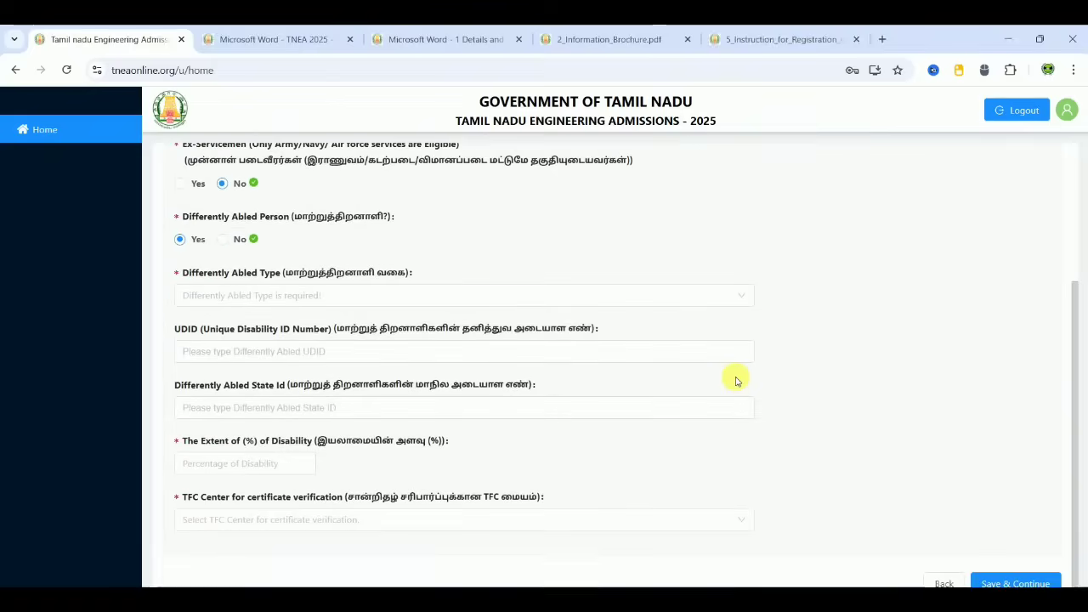
{"action": "scroll", "coordinate": [736, 380], "scroll_direction": "up", "scroll_amount": 2}
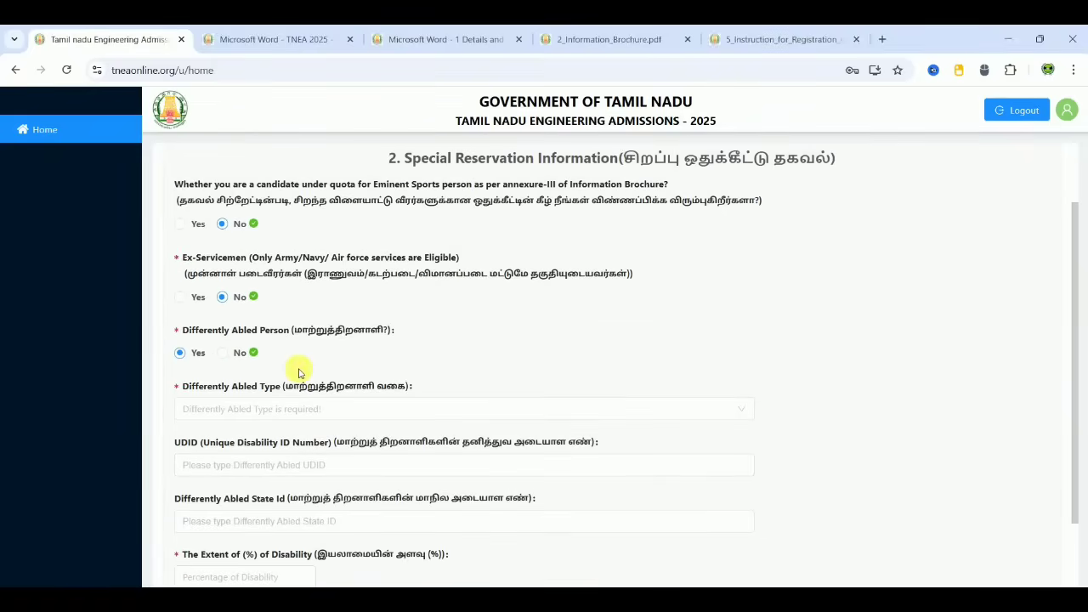
{"action": "left_click", "coordinate": [245, 353]}
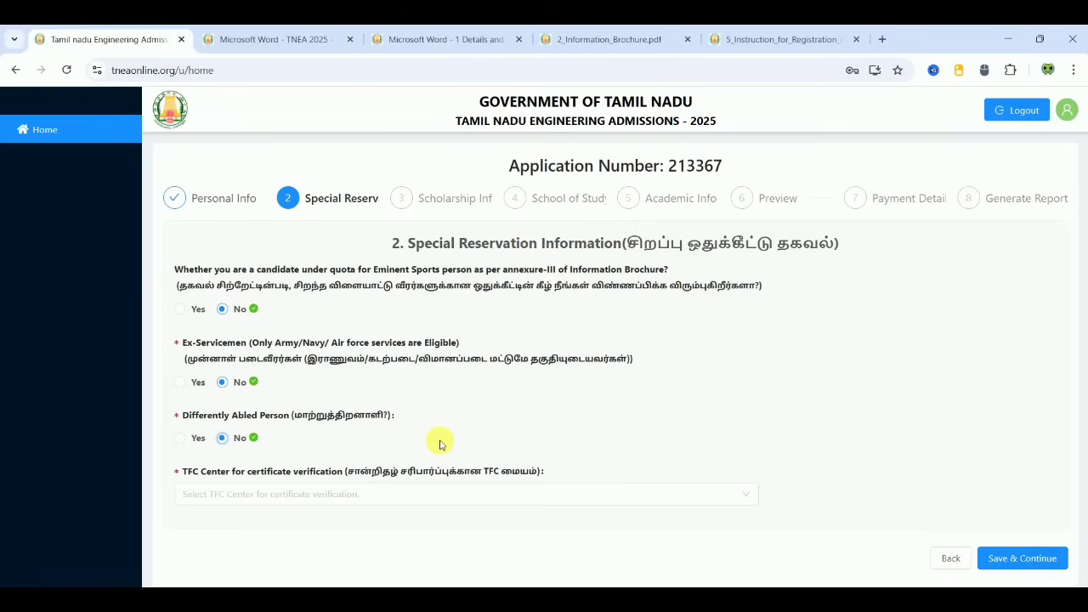
- Choose Govt. Polytechnic College, Cheyyar (Tiruvannamalai) as the TFC centre and save the reservation details
{"action": "left_click", "coordinate": [348, 493]}
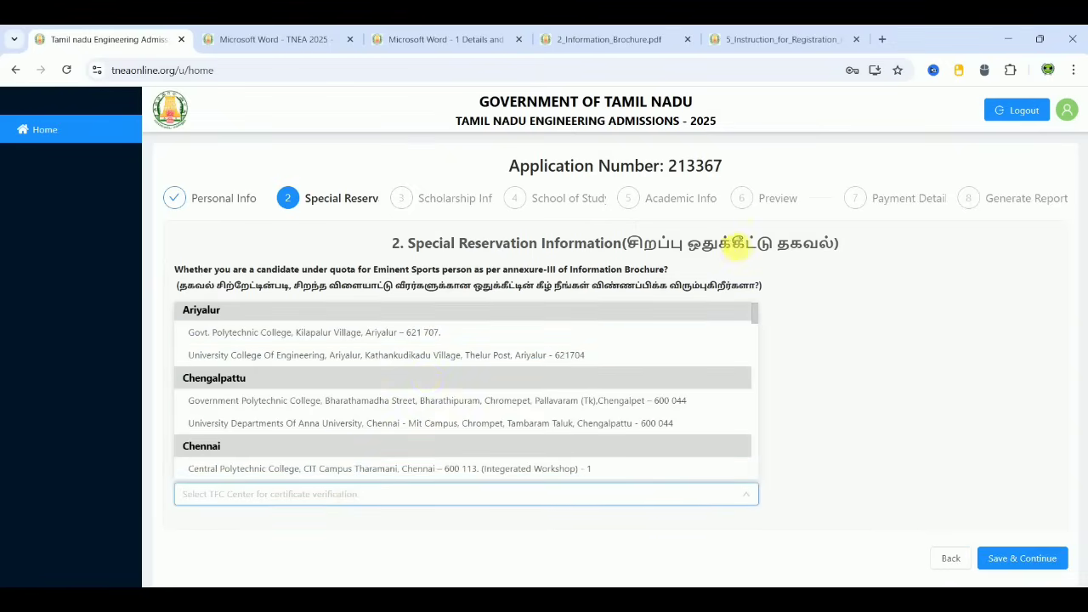
{"action": "left_click_drag", "start_coordinate": [753, 314], "coordinate": [748, 459]}
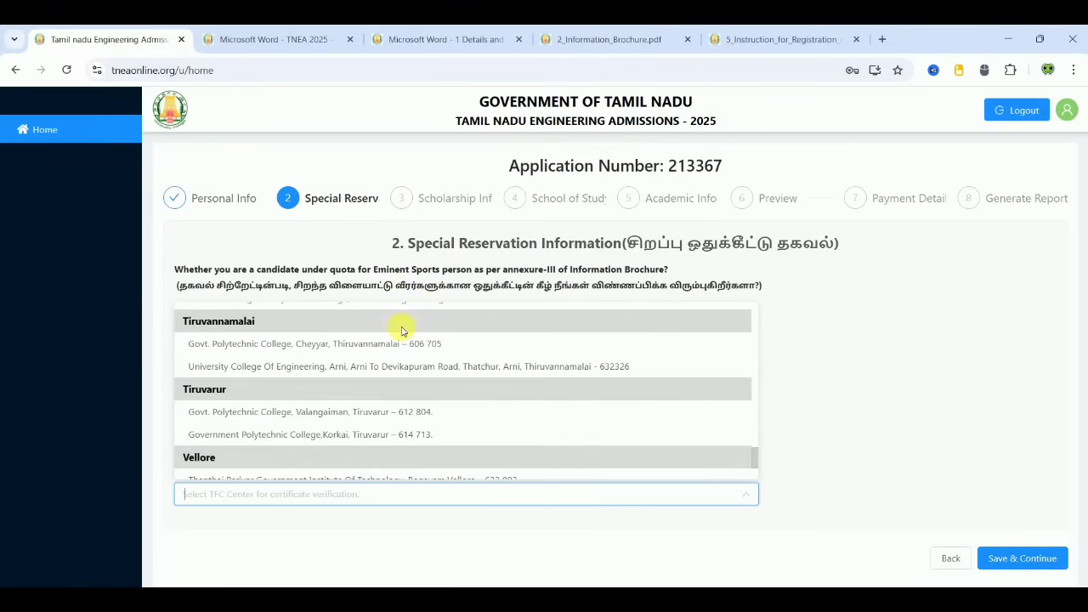
{"action": "left_click", "coordinate": [337, 344]}
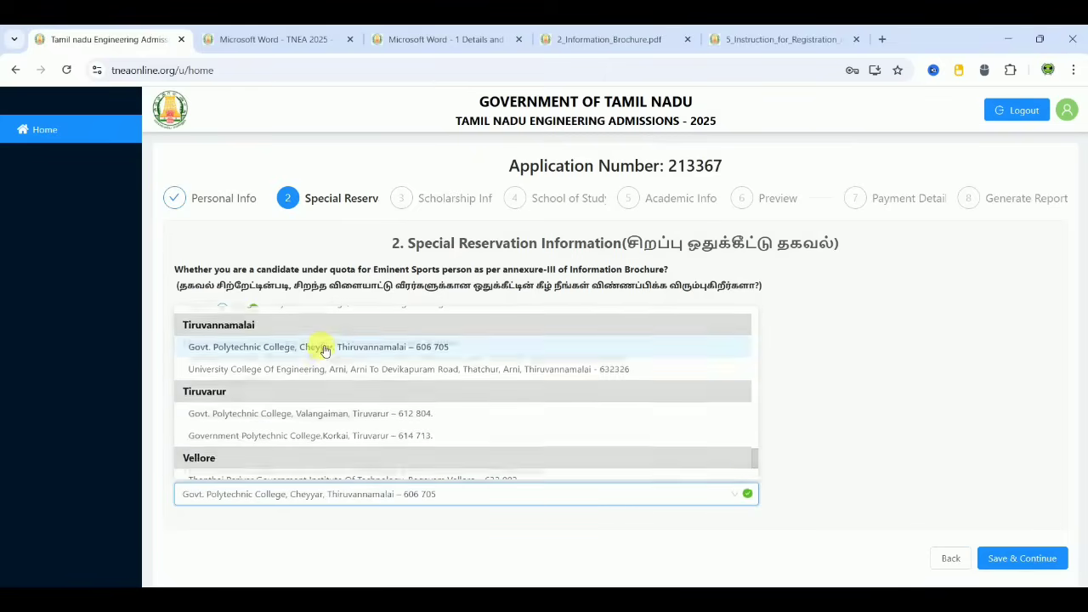
{"action": "left_click", "coordinate": [813, 440]}
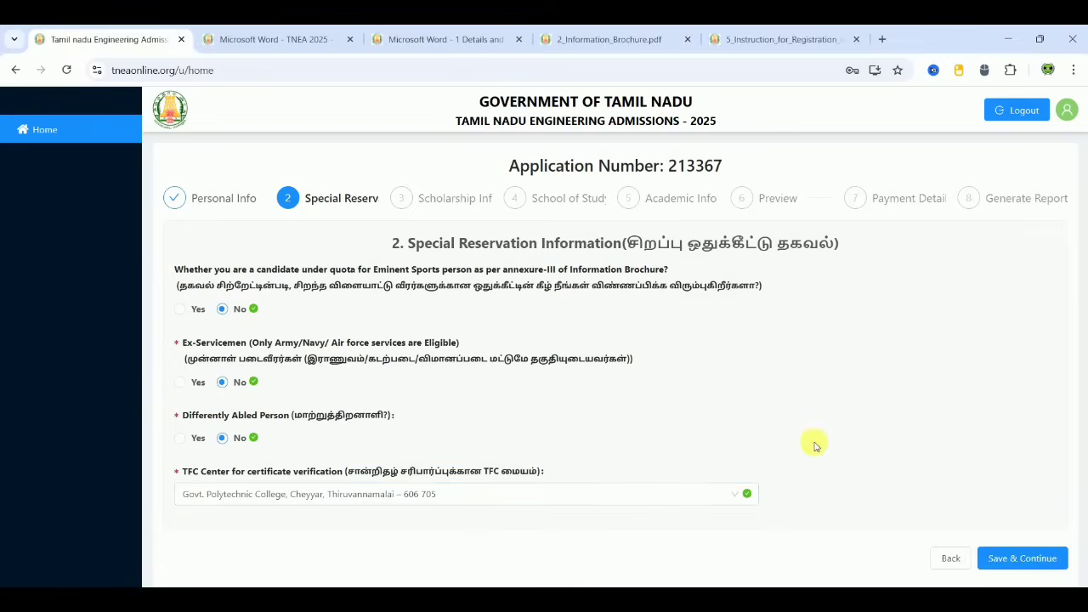
{"action": "left_click", "coordinate": [1036, 558]}
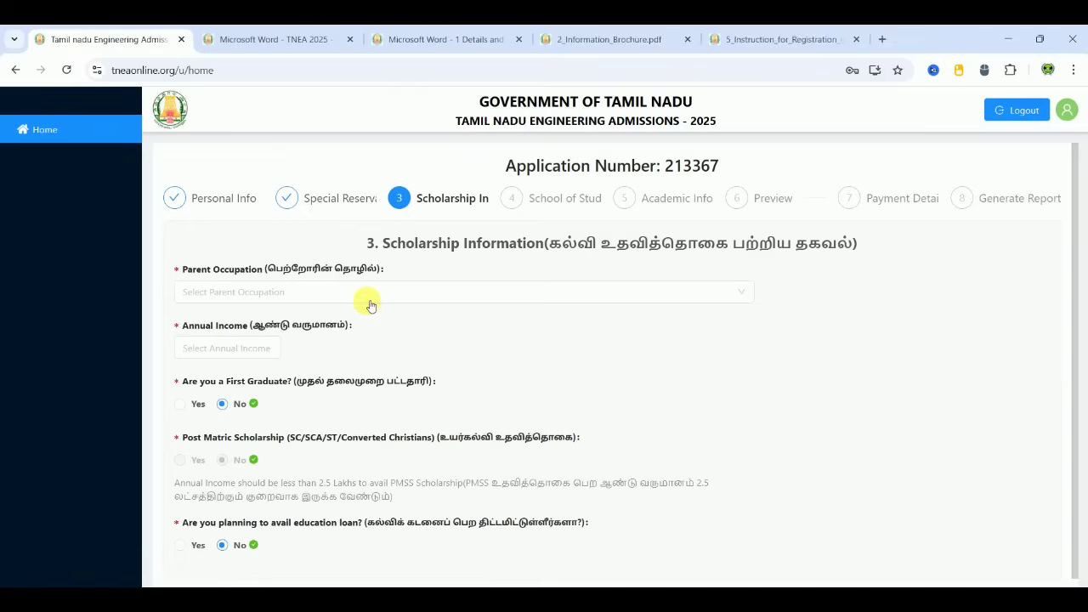
- Set parent occupation to Others and enter 80000 as the annual income
{"action": "left_click", "coordinate": [369, 300]}
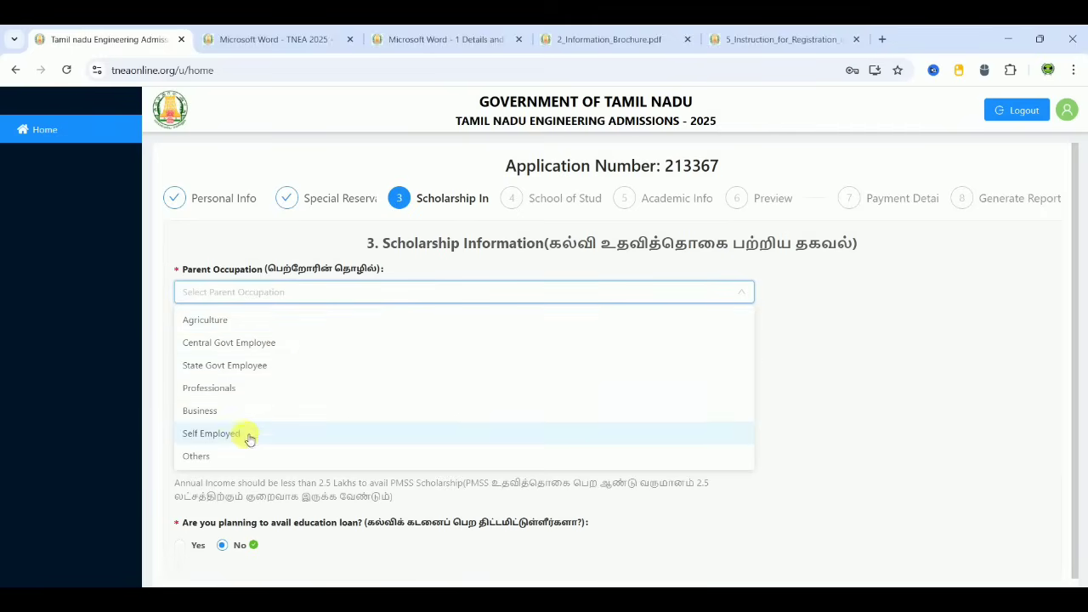
{"action": "left_click", "coordinate": [236, 459]}
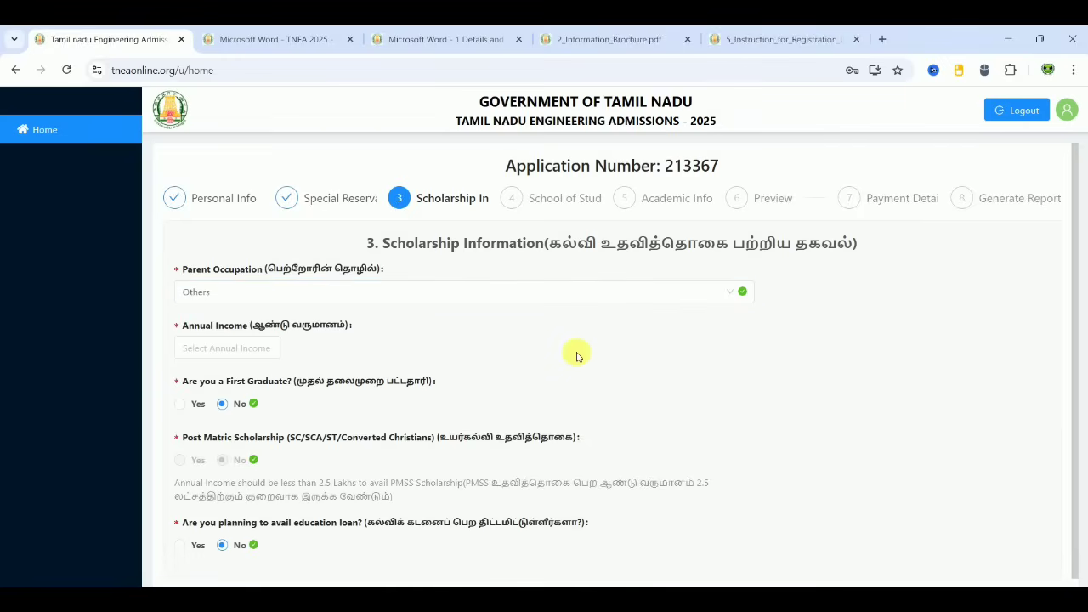
{"action": "left_click", "coordinate": [214, 348]}
{"action": "type", "text": "80000"}
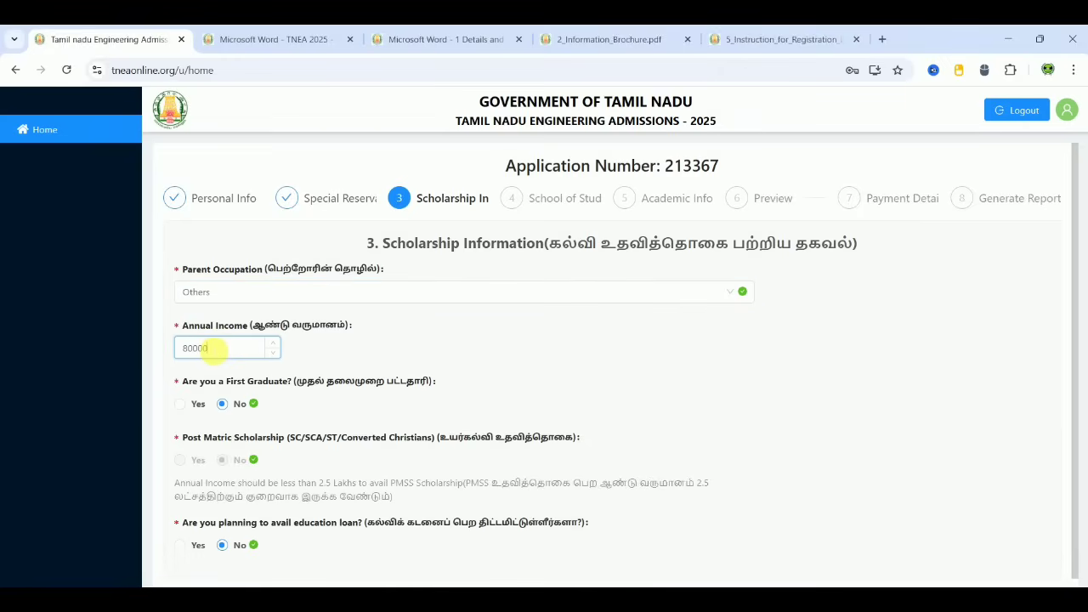
{"action": "left_click", "coordinate": [383, 345]}
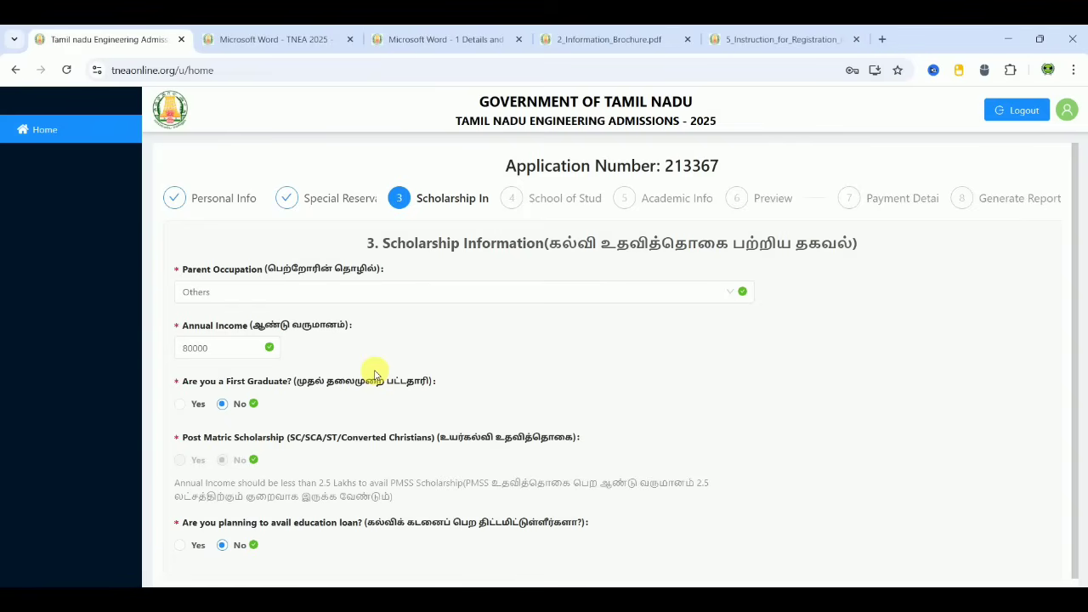
- Answer No to first graduate and to education loan, then save the scholarship details
{"action": "left_click", "coordinate": [181, 405]}
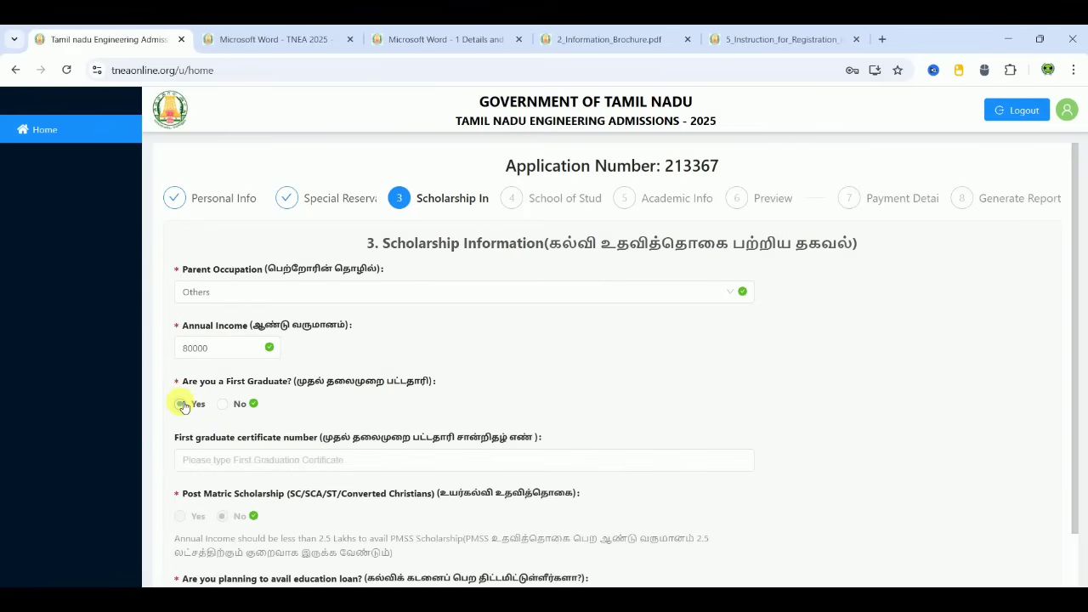
{"action": "left_click", "coordinate": [277, 460]}
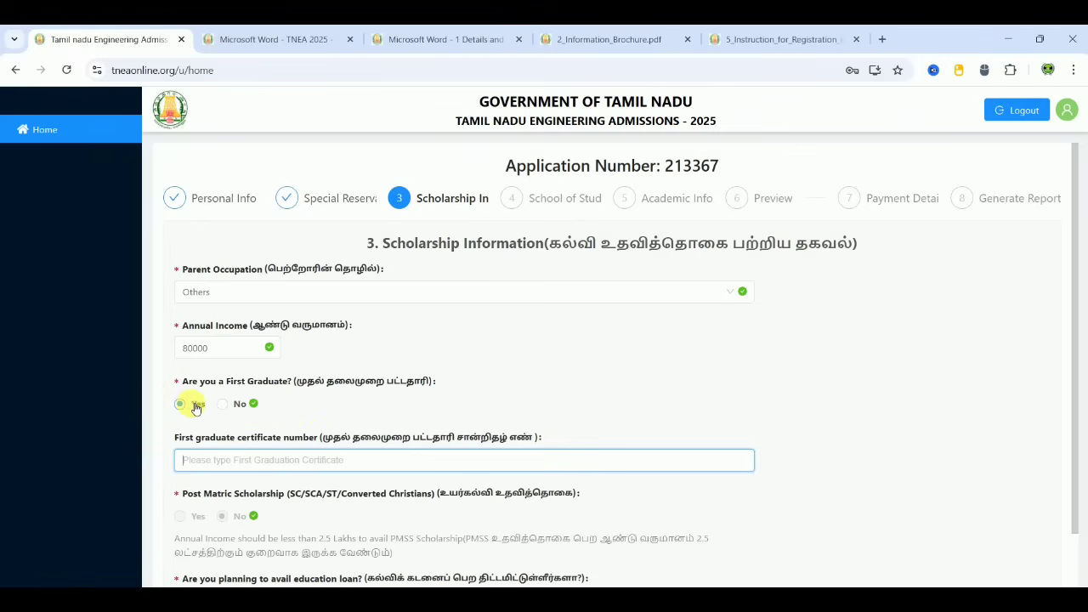
{"action": "left_click", "coordinate": [225, 405]}
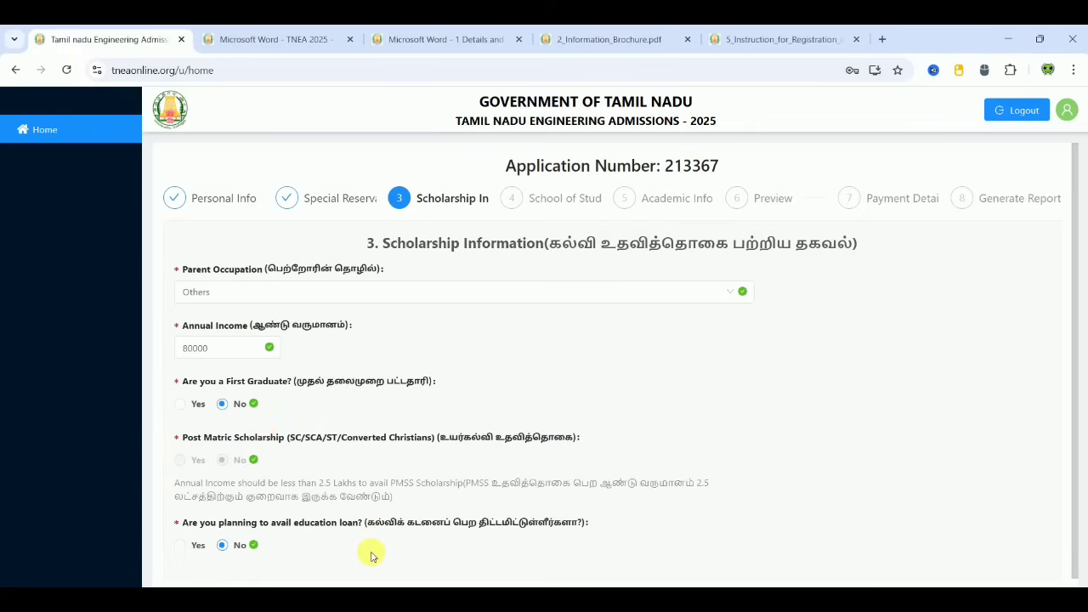
{"action": "scroll", "coordinate": [372, 556], "scroll_direction": "down", "scroll_amount": 1}
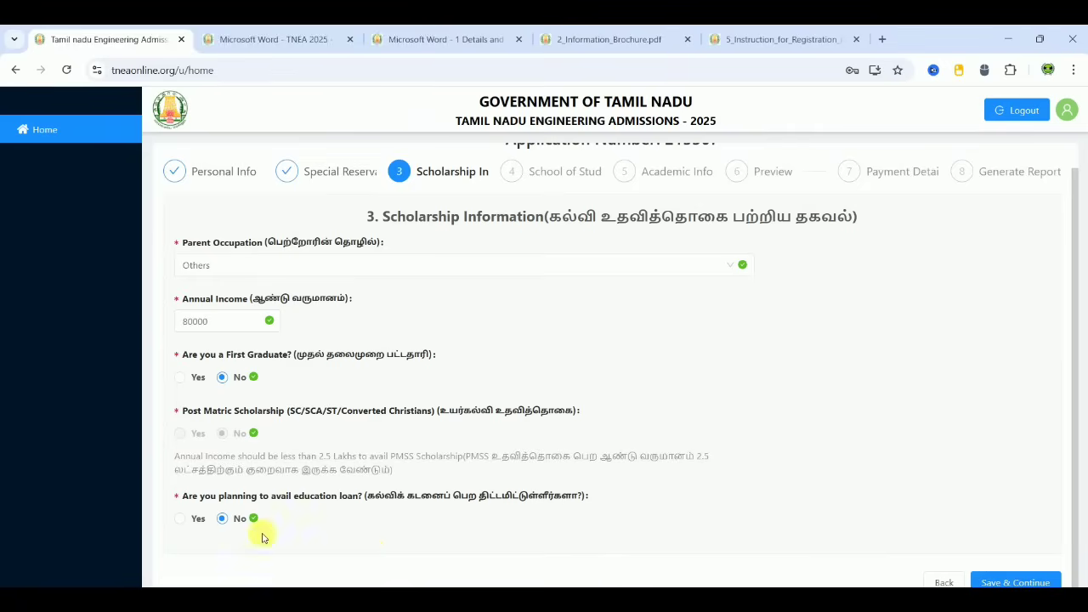
{"action": "left_click", "coordinate": [181, 519]}
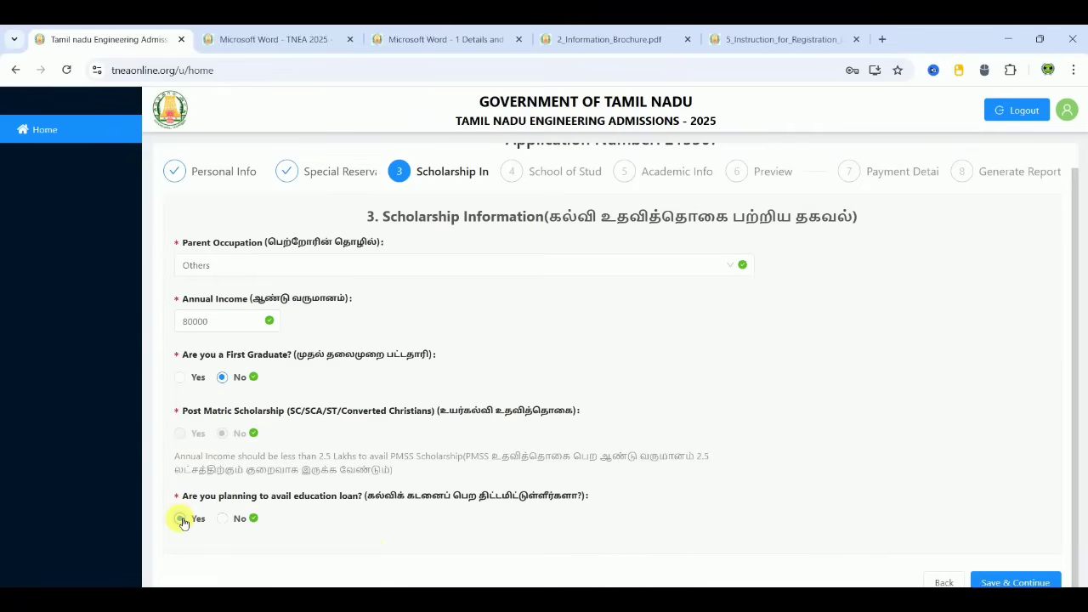
{"action": "left_click", "coordinate": [223, 519]}
{"action": "left_click", "coordinate": [1045, 575]}
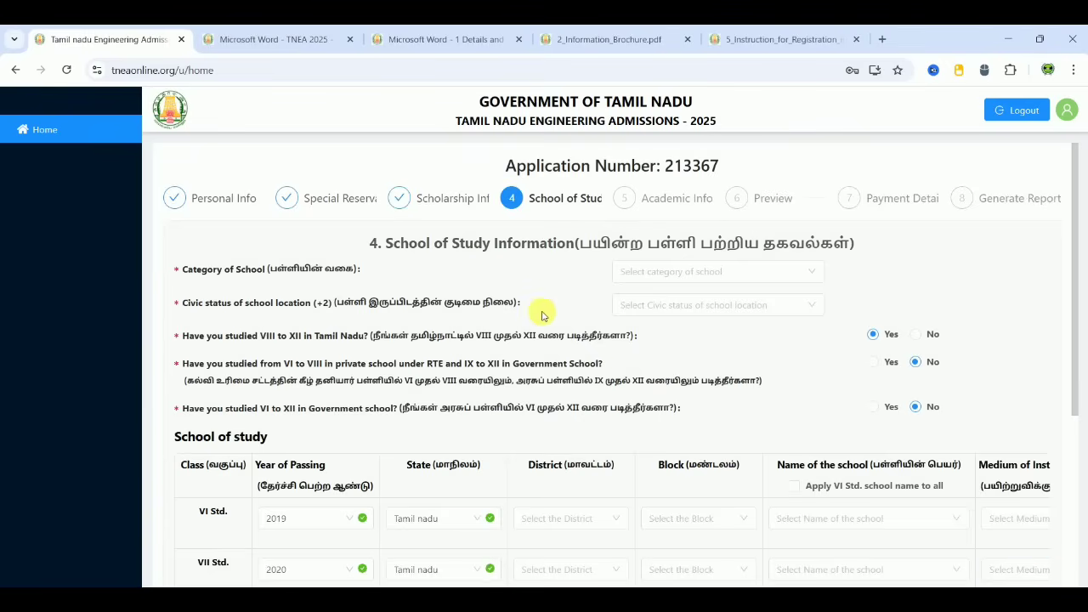
- Set school category State Govt, civic status Town Panchayat, and VI–XII government school to Yes
{"action": "scroll", "coordinate": [543, 315], "scroll_direction": "down", "scroll_amount": 1}
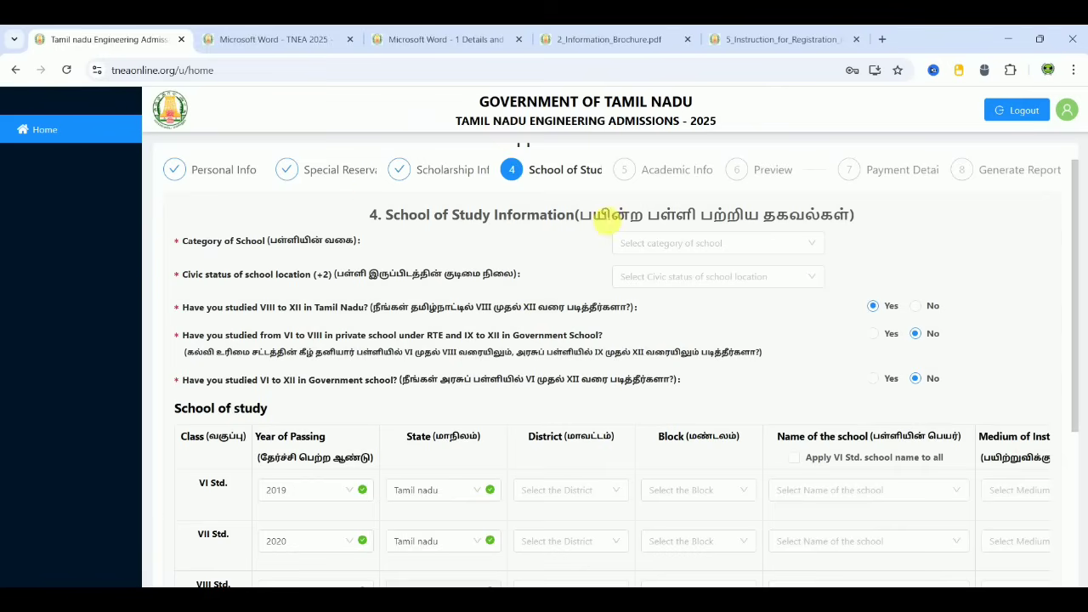
{"action": "left_click", "coordinate": [693, 241]}
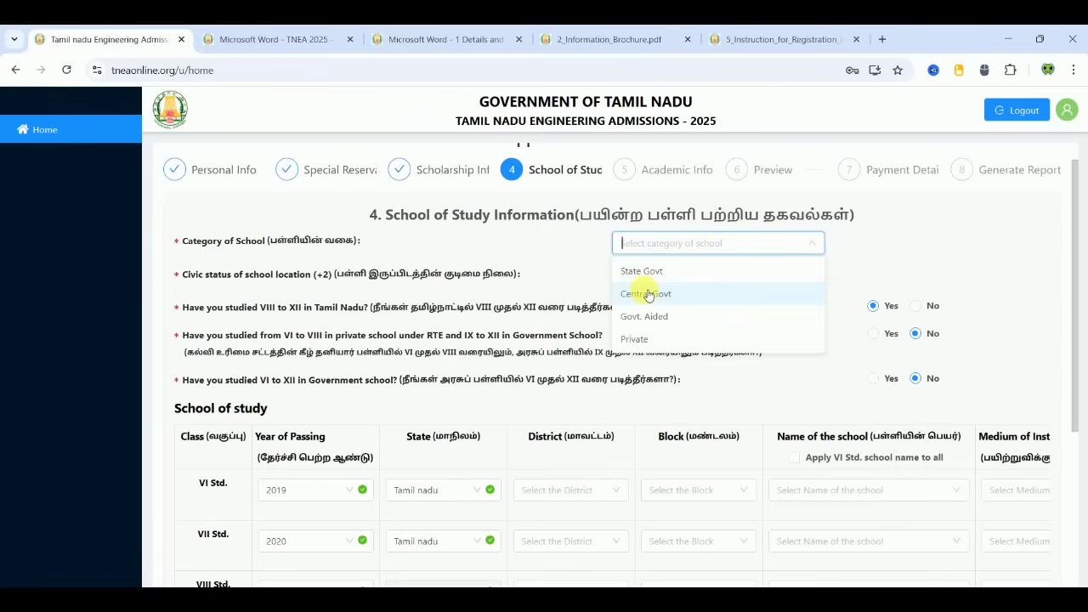
{"action": "left_click", "coordinate": [654, 274]}
{"action": "left_click", "coordinate": [653, 272]}
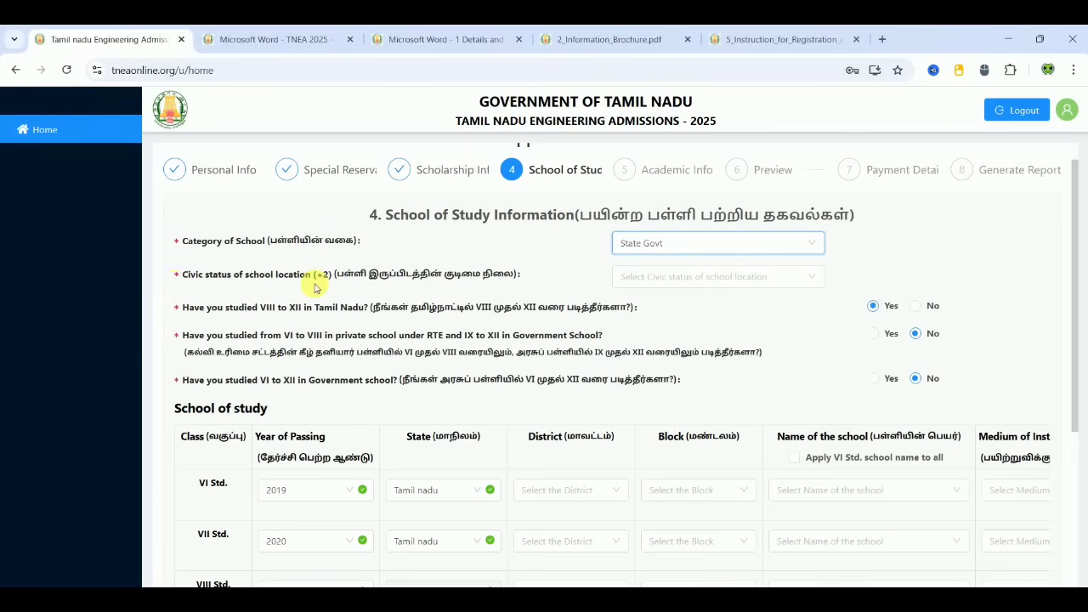
{"action": "left_click", "coordinate": [664, 280]}
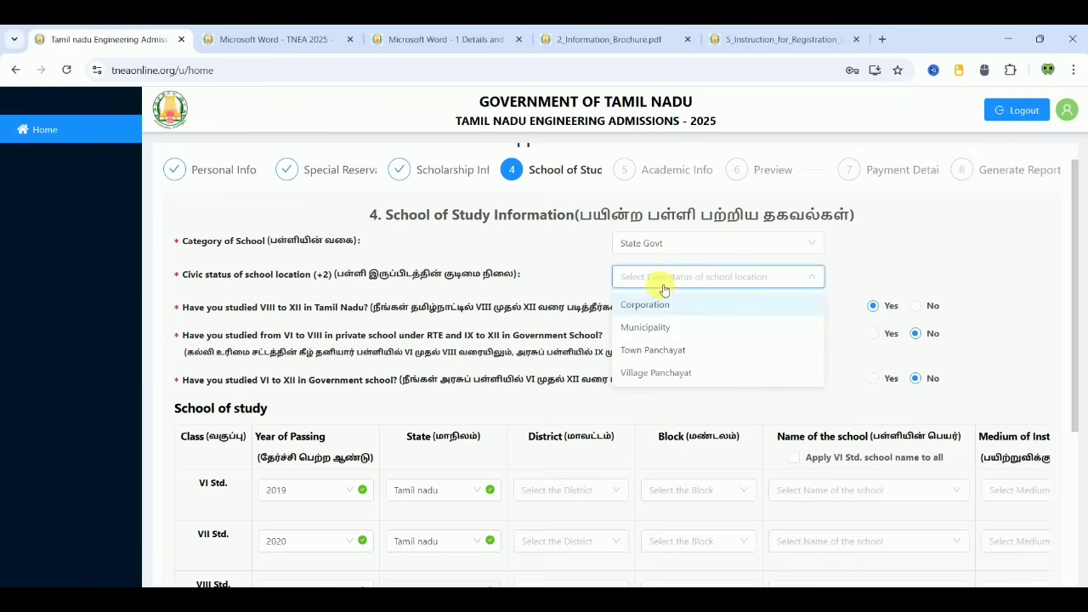
{"action": "left_click", "coordinate": [657, 352]}
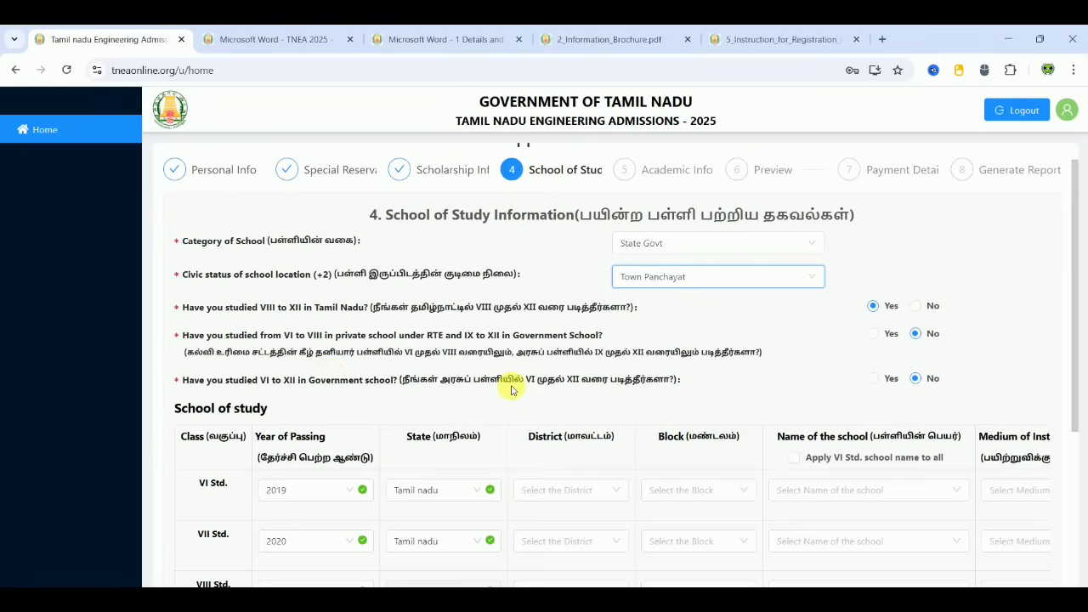
{"action": "left_click", "coordinate": [874, 379]}
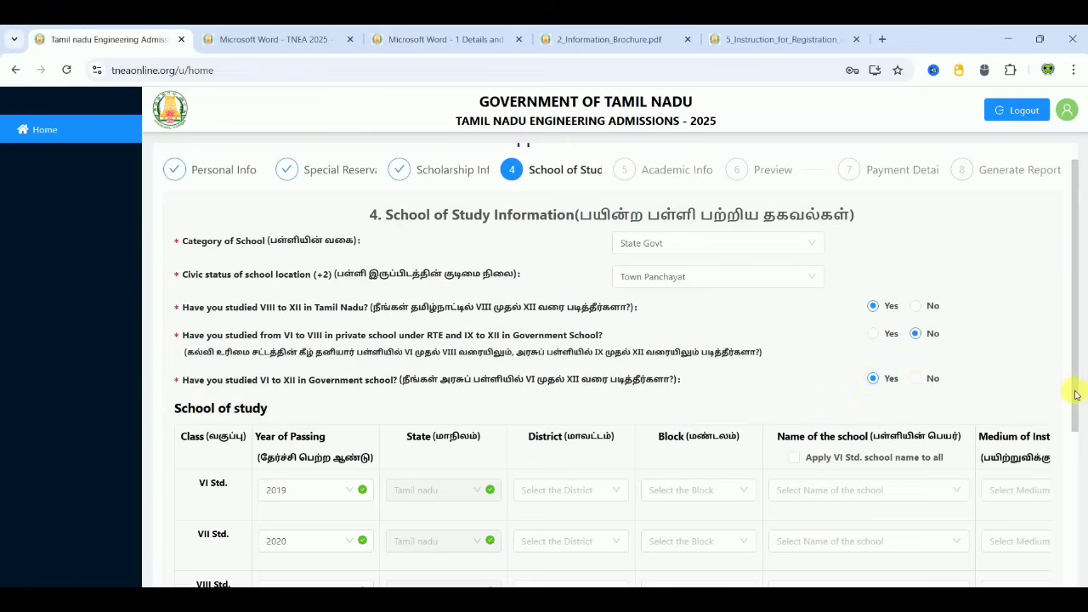
{"action": "left_click_drag", "start_coordinate": [1077, 394], "coordinate": [1078, 550]}
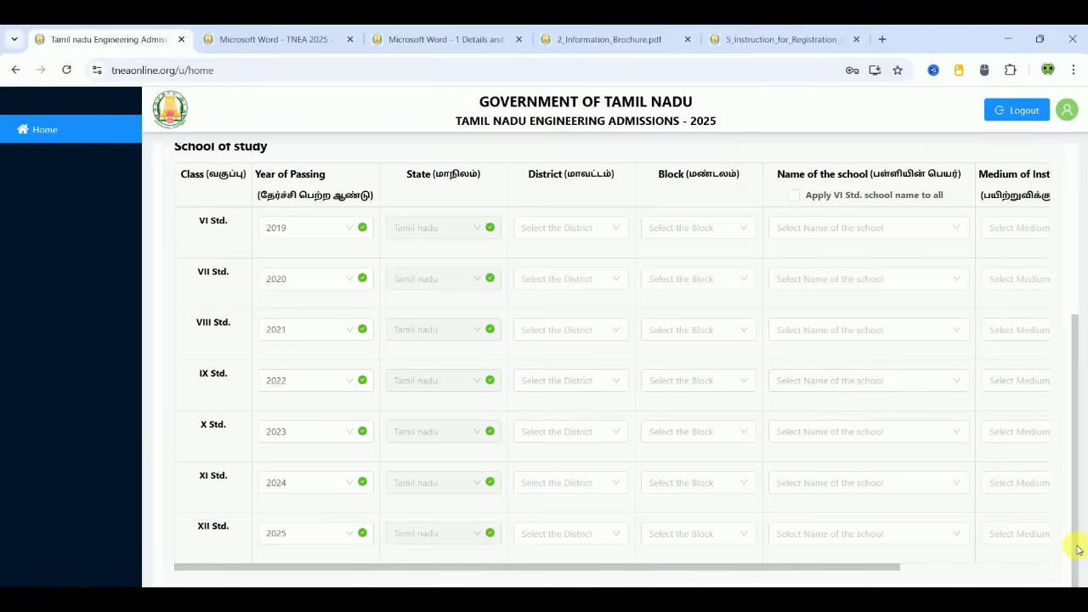
- Keep 2019 as the VI Std. passing year and pick Tiruvannamalai as its district
{"action": "scroll", "coordinate": [1078, 550], "scroll_direction": "down", "scroll_amount": 1}
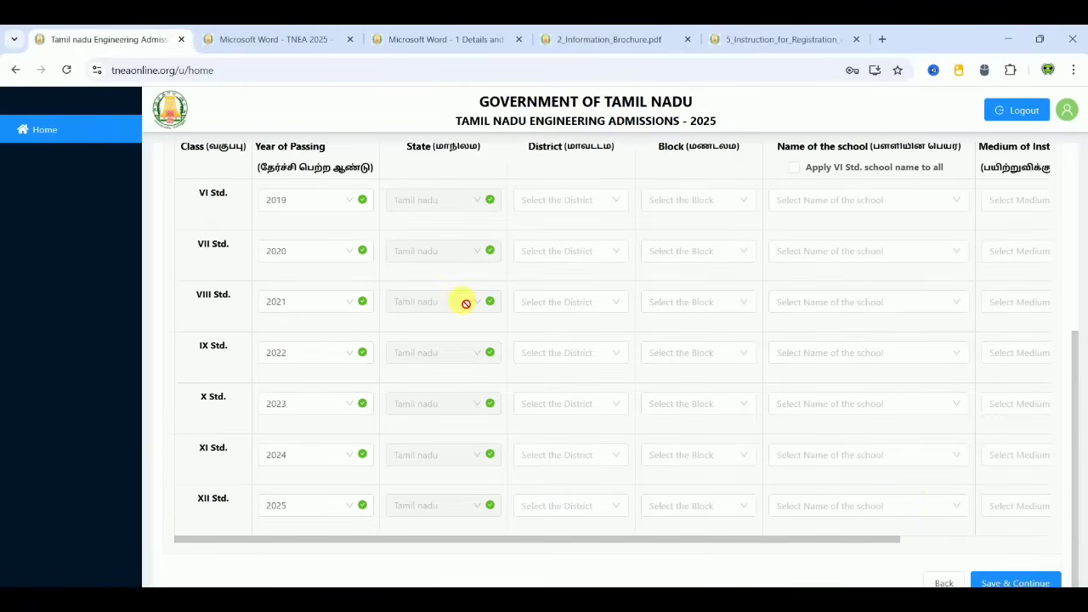
{"action": "scroll", "coordinate": [174, 253], "scroll_direction": "up", "scroll_amount": 1}
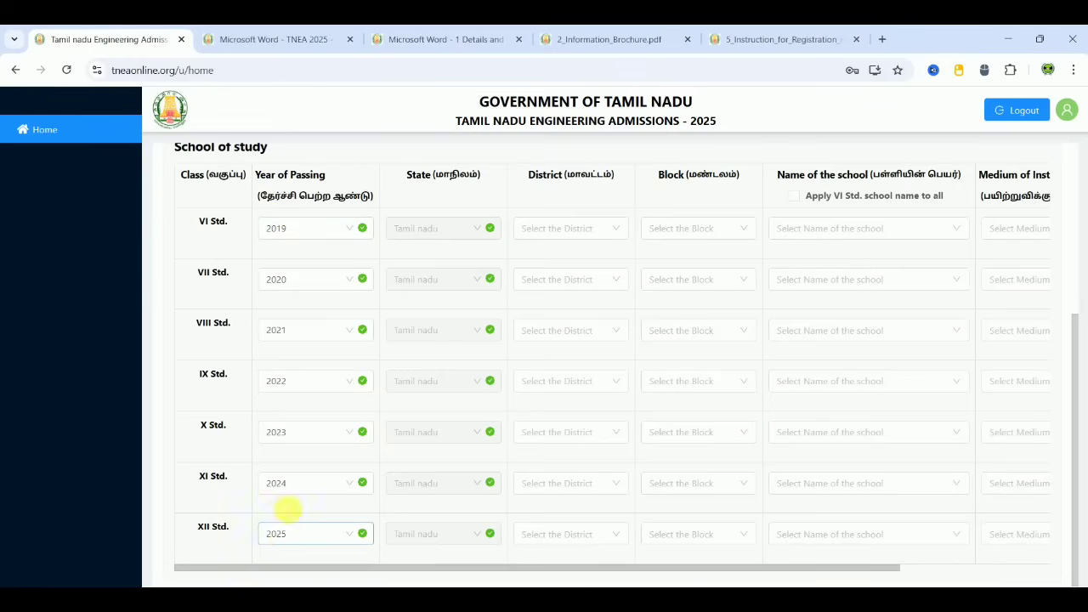
{"action": "left_click", "coordinate": [282, 483]}
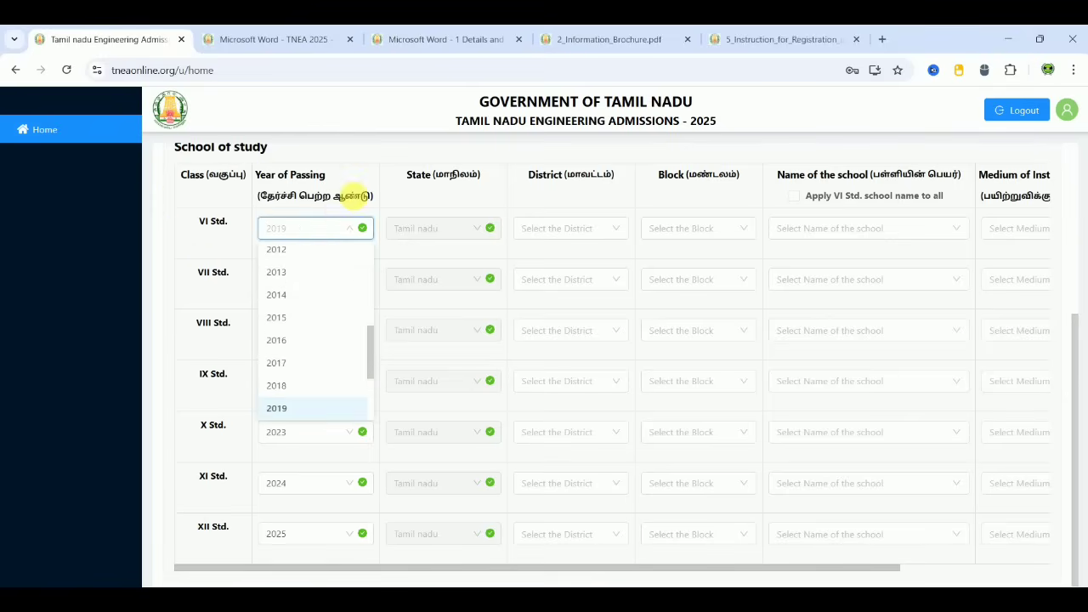
{"action": "left_click", "coordinate": [351, 197]}
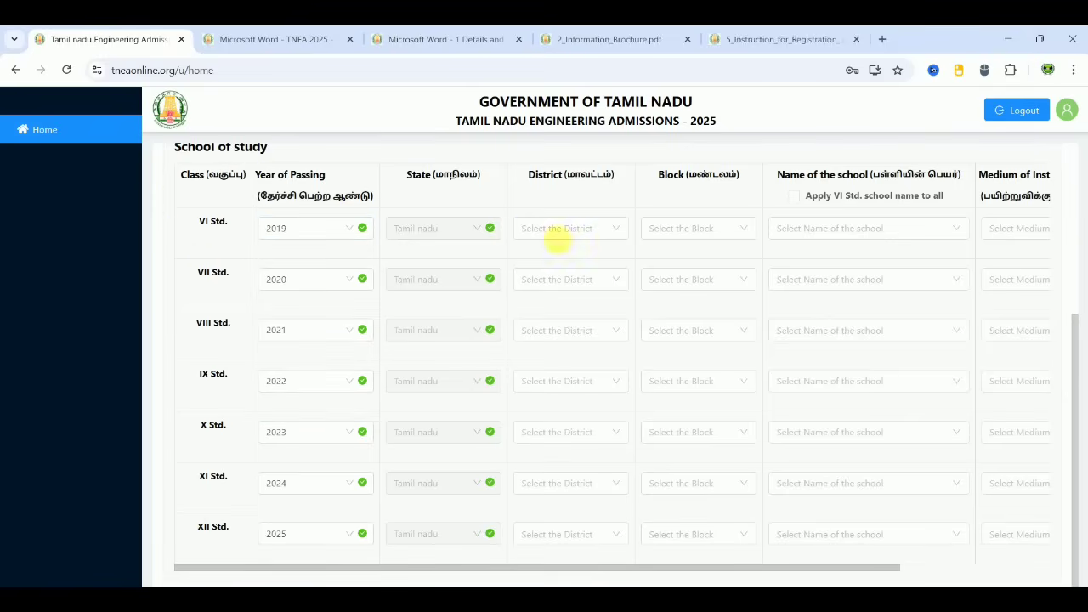
{"action": "left_click", "coordinate": [566, 231]}
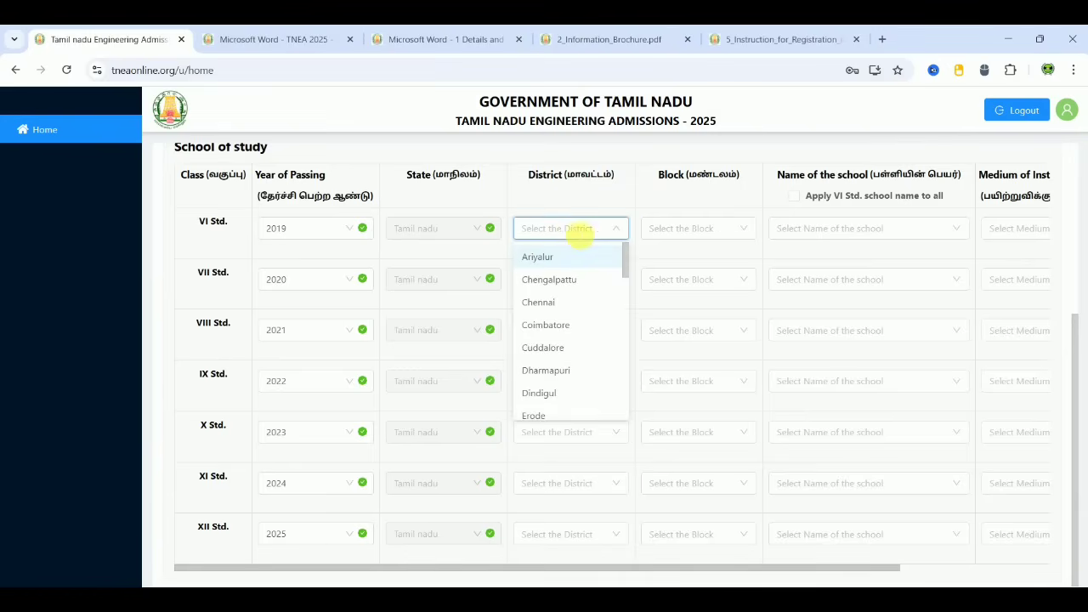
{"action": "left_click_drag", "start_coordinate": [629, 269], "coordinate": [624, 425]}
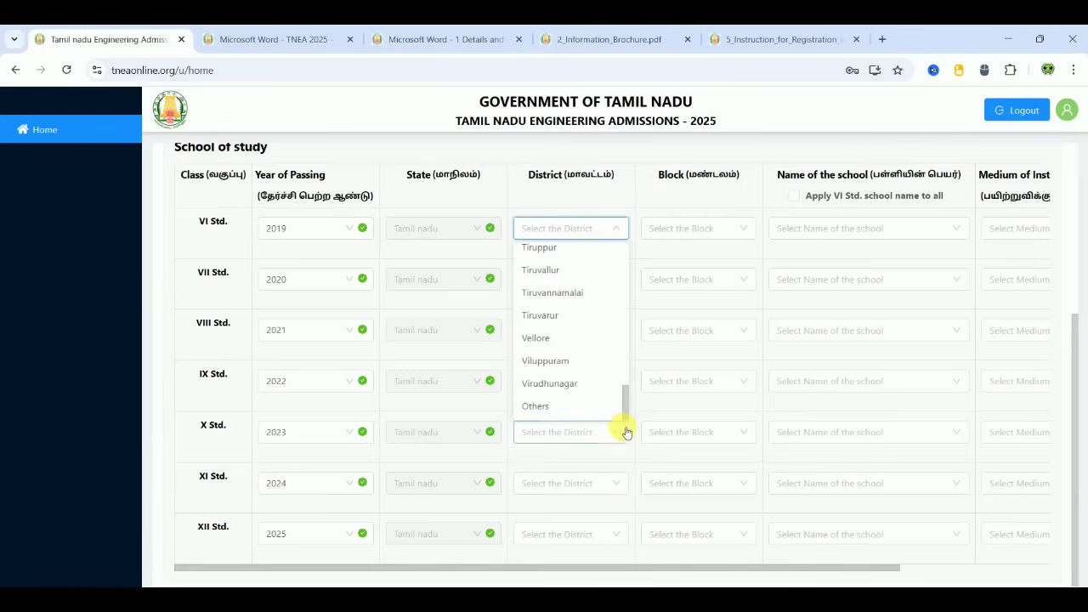
{"action": "left_click", "coordinate": [574, 291]}
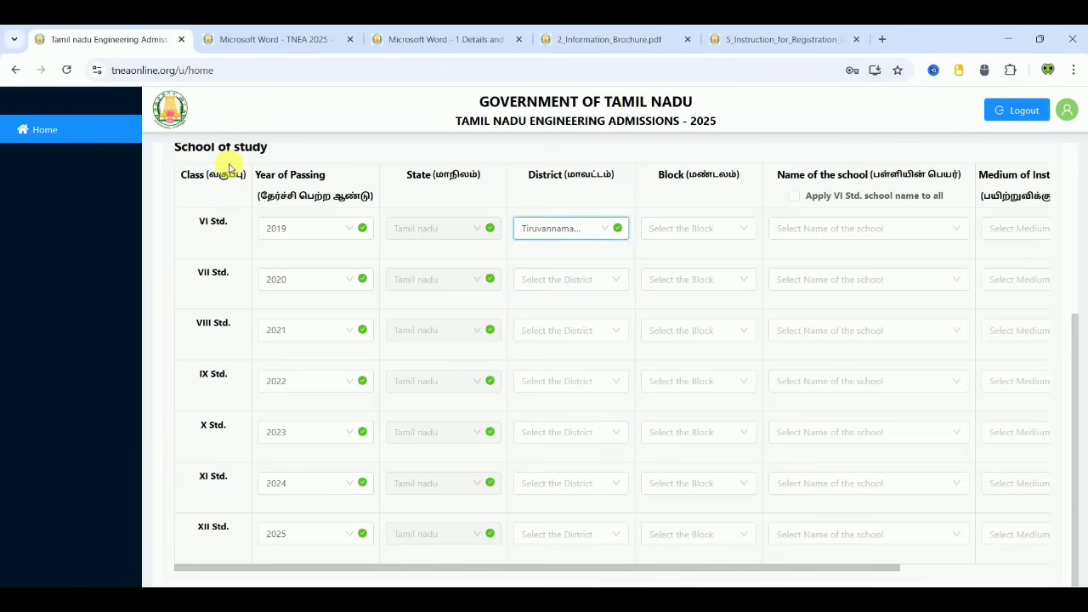
- Pick Thandrampet as the VI Std. block and bring the school columns into view
{"action": "left_click", "coordinate": [699, 231]}
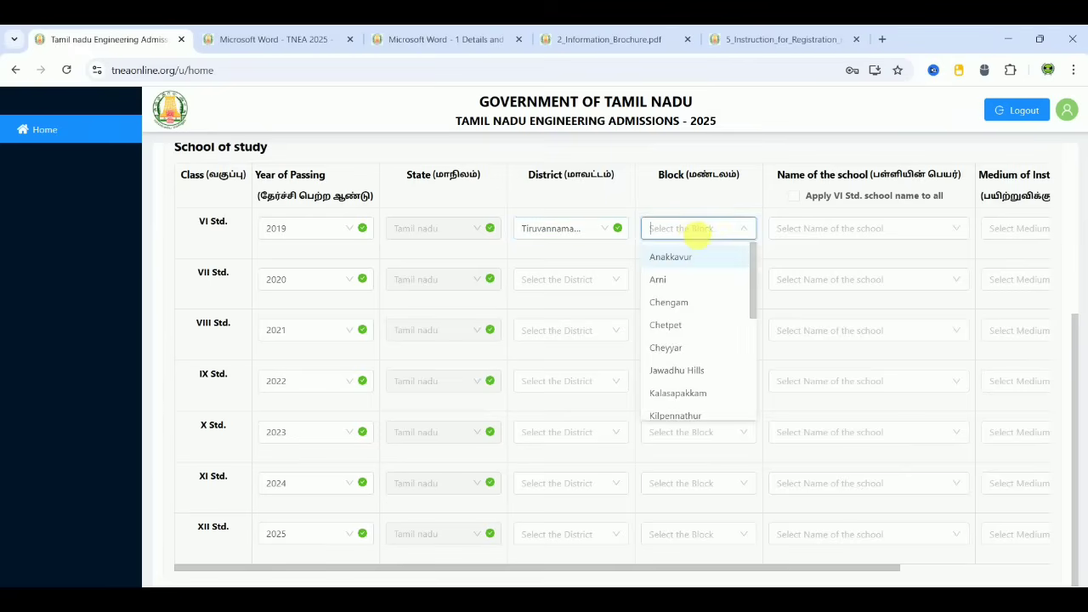
{"action": "scroll", "coordinate": [751, 386], "scroll_direction": "down", "scroll_amount": 2}
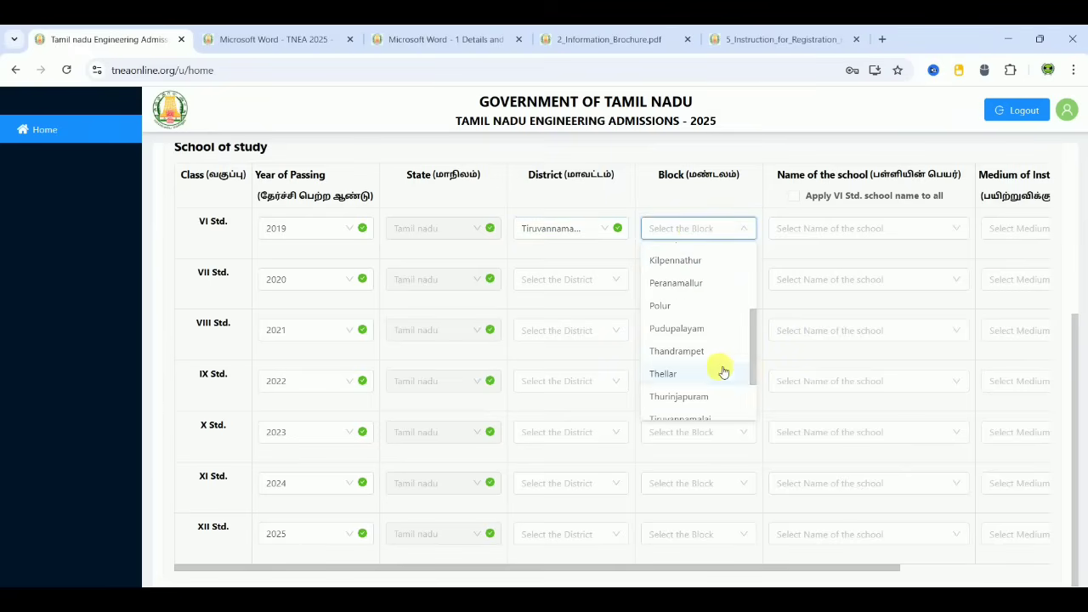
{"action": "left_click", "coordinate": [699, 350]}
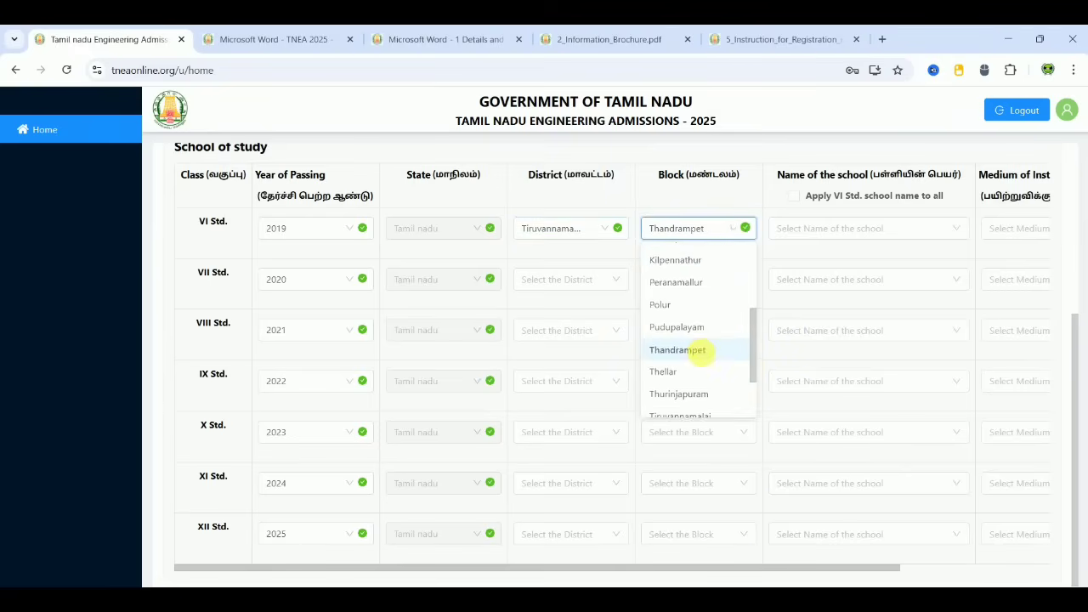
{"action": "left_click", "coordinate": [775, 567]}
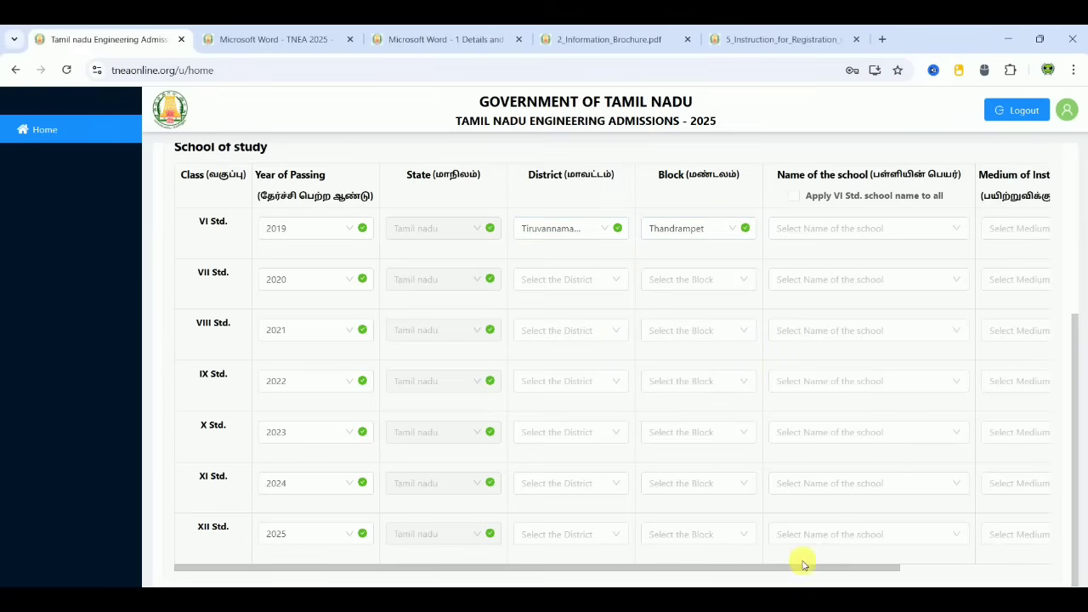
{"action": "left_click", "coordinate": [920, 570]}
{"action": "left_click", "coordinate": [725, 239]}
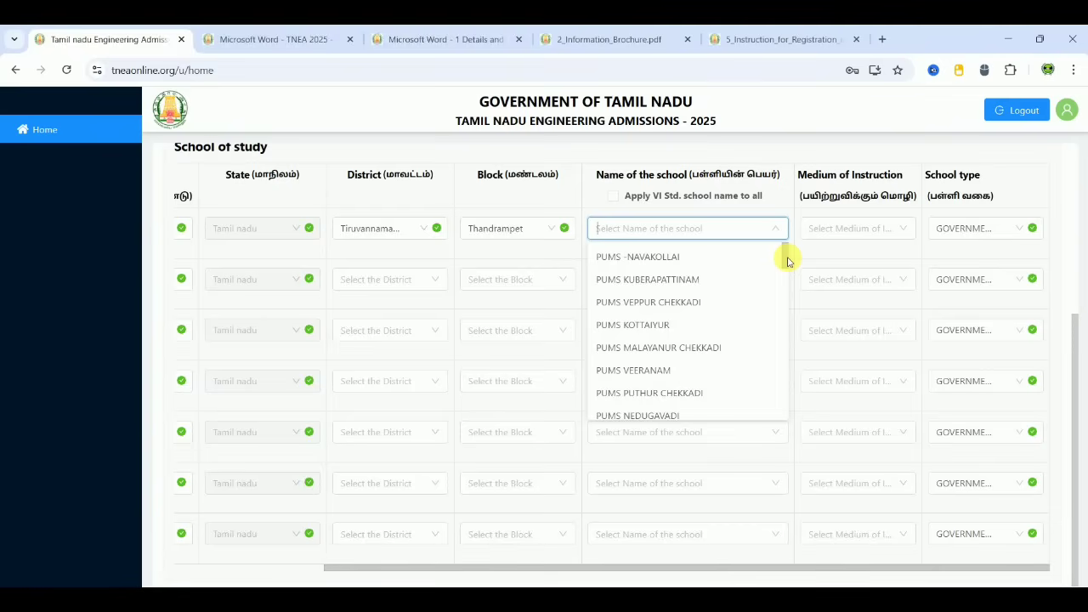
- Choose GHSS - VANAPURAM with Tamil medium for VI Std. and apply it to all rows
{"action": "left_click_drag", "start_coordinate": [788, 261], "coordinate": [777, 414]}
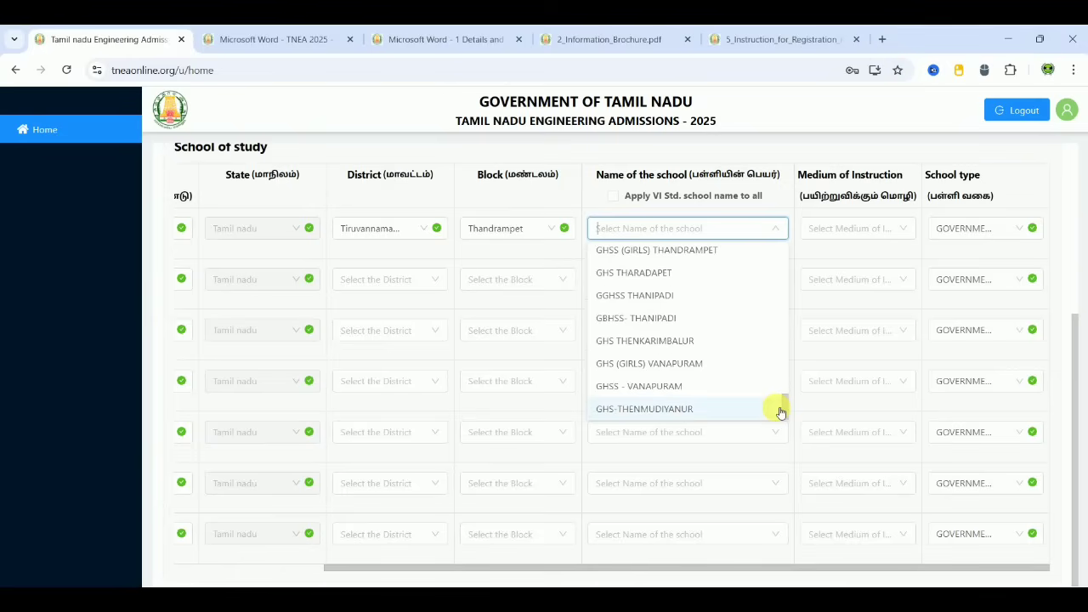
{"action": "left_click", "coordinate": [688, 389]}
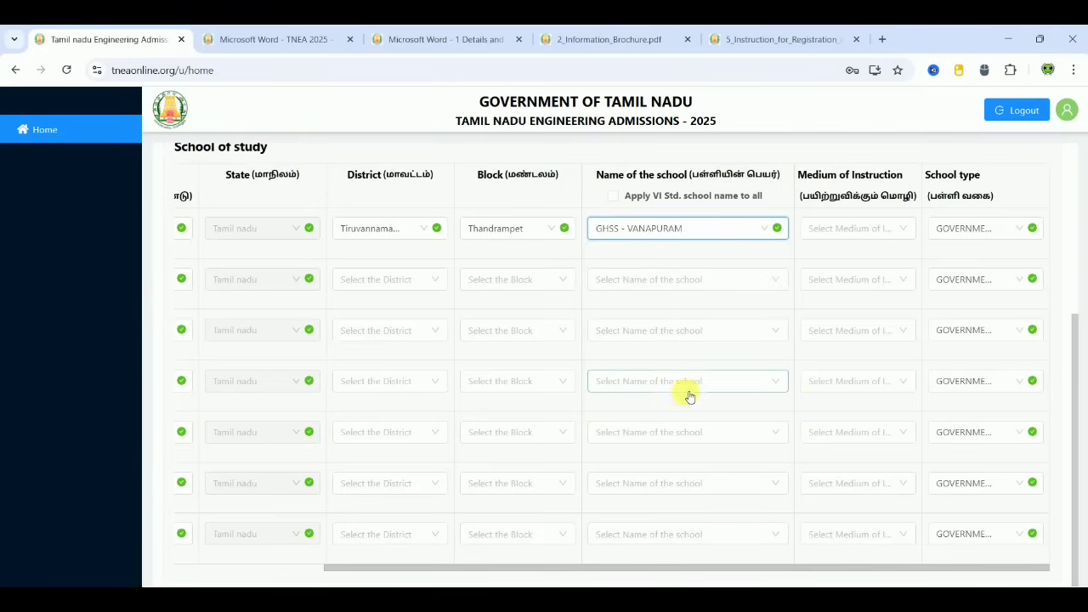
{"action": "left_click", "coordinate": [857, 238]}
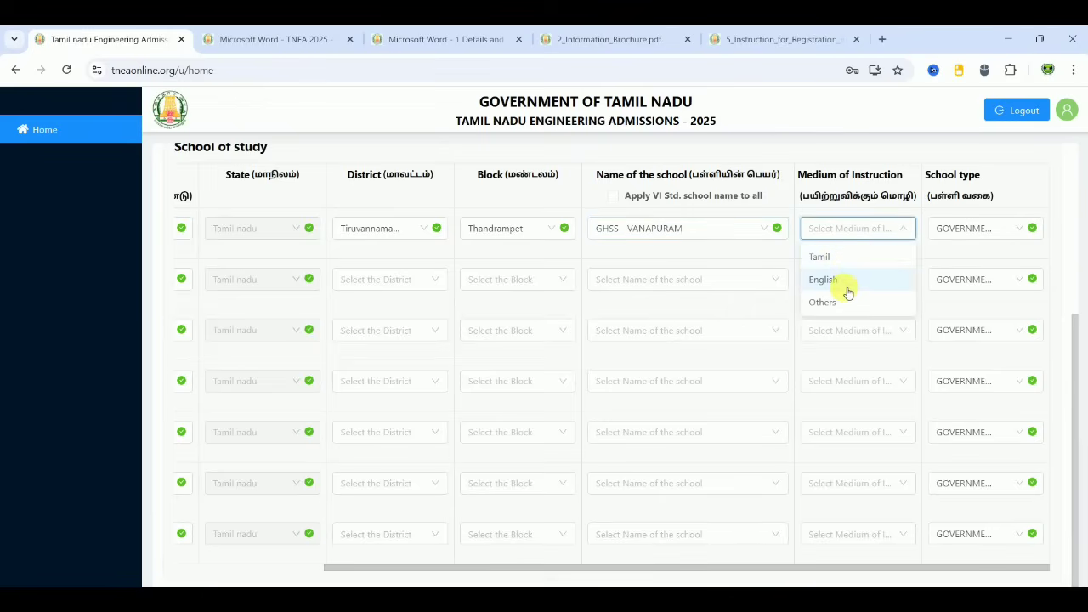
{"action": "left_click", "coordinate": [833, 254]}
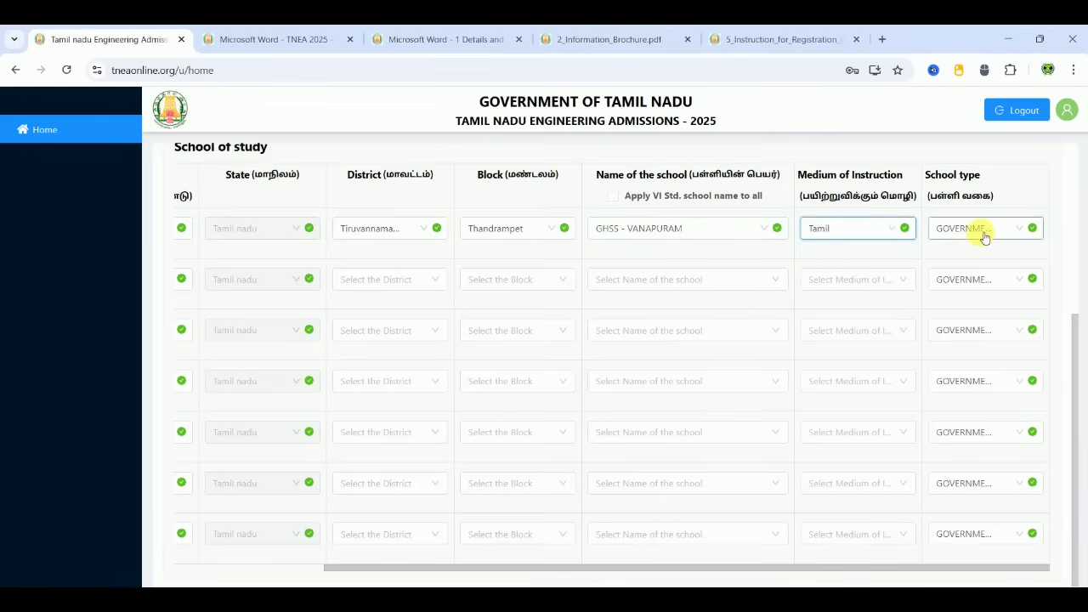
{"action": "left_click", "coordinate": [984, 231]}
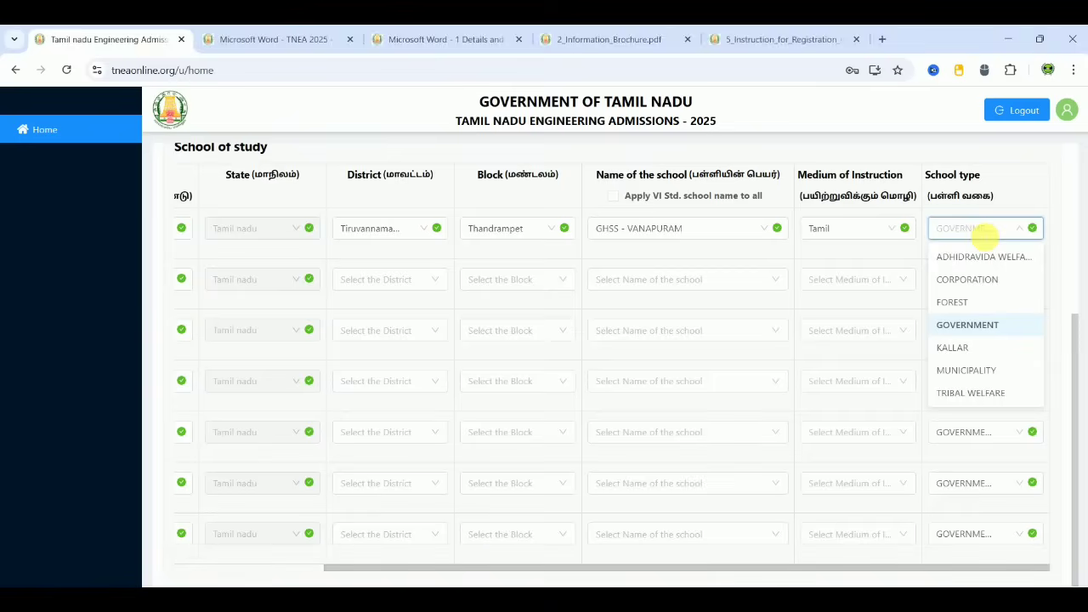
{"action": "left_click", "coordinate": [1021, 197]}
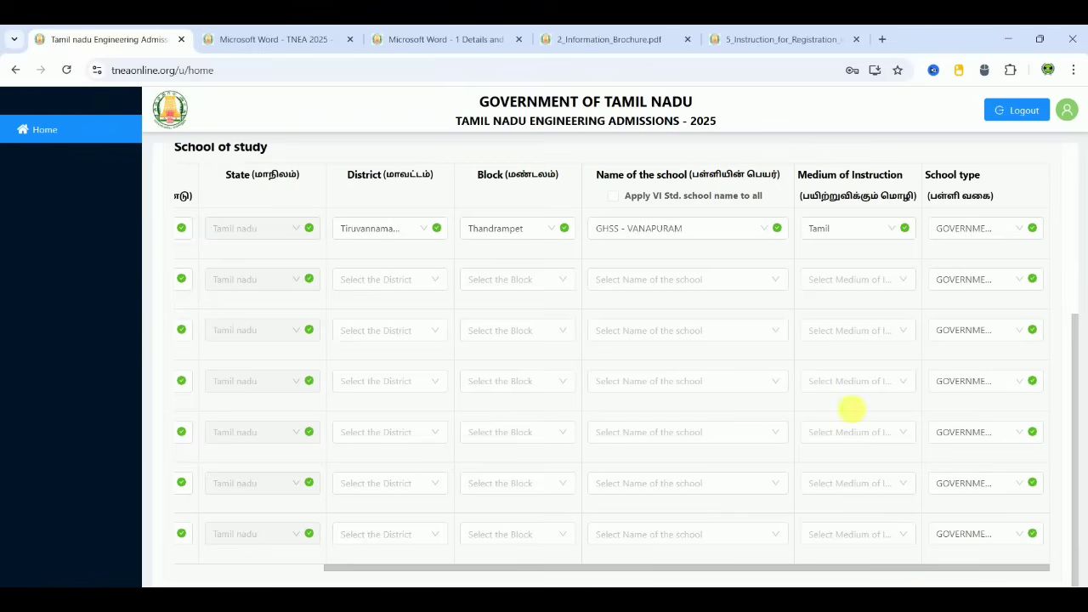
{"action": "left_click", "coordinate": [613, 199]}
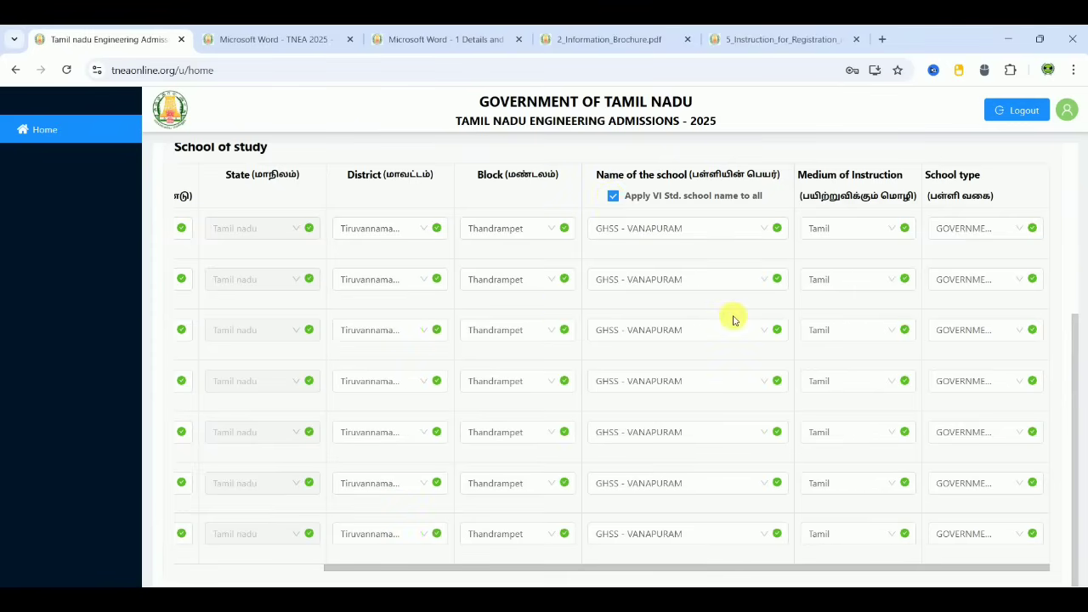
{"action": "left_click_drag", "start_coordinate": [710, 570], "coordinate": [578, 583]}
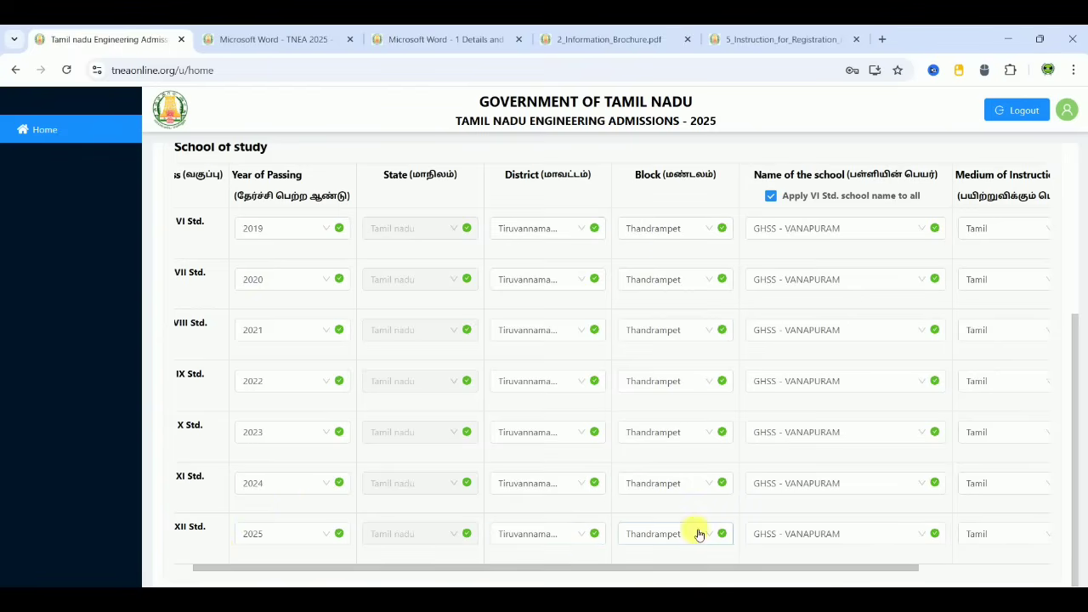
- Save the school-of-study table, completing step 4 and opening Academic Information
{"action": "left_click", "coordinate": [953, 568]}
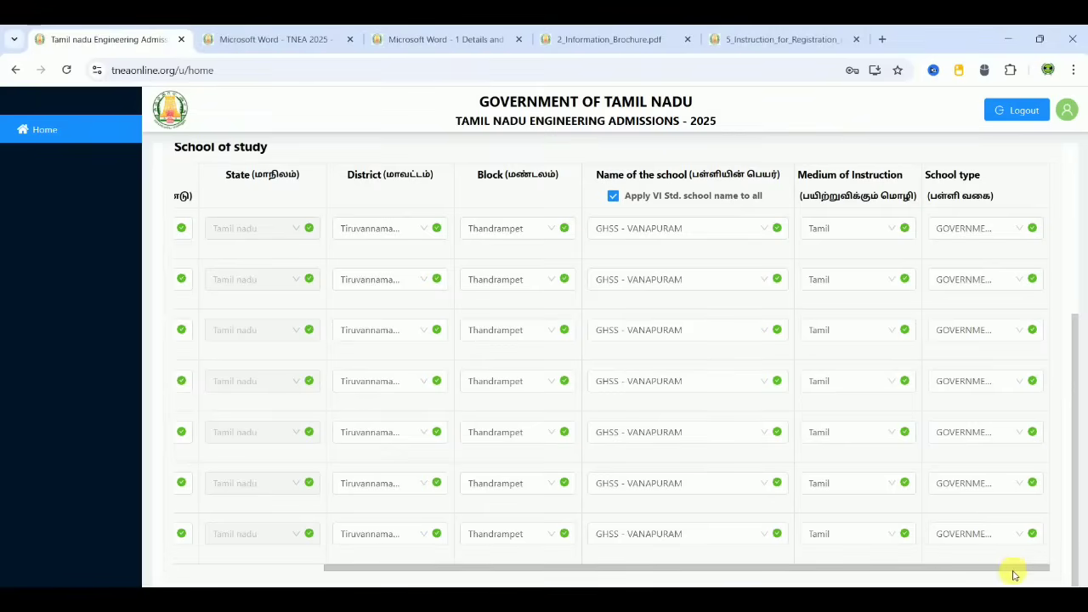
{"action": "scroll", "coordinate": [1068, 417], "scroll_direction": "down", "scroll_amount": 1}
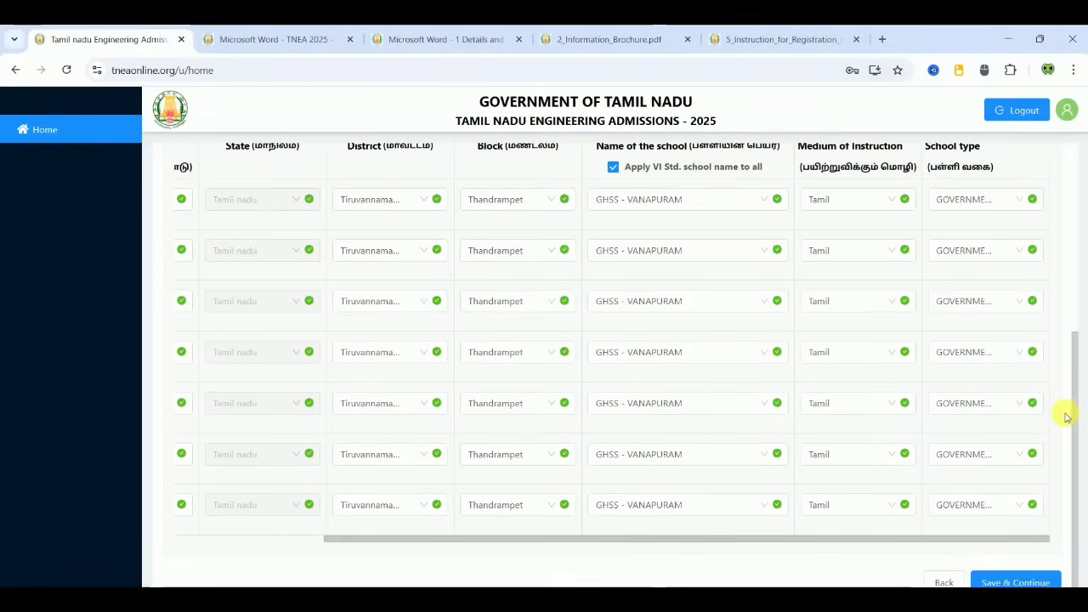
{"action": "left_click", "coordinate": [1010, 571]}
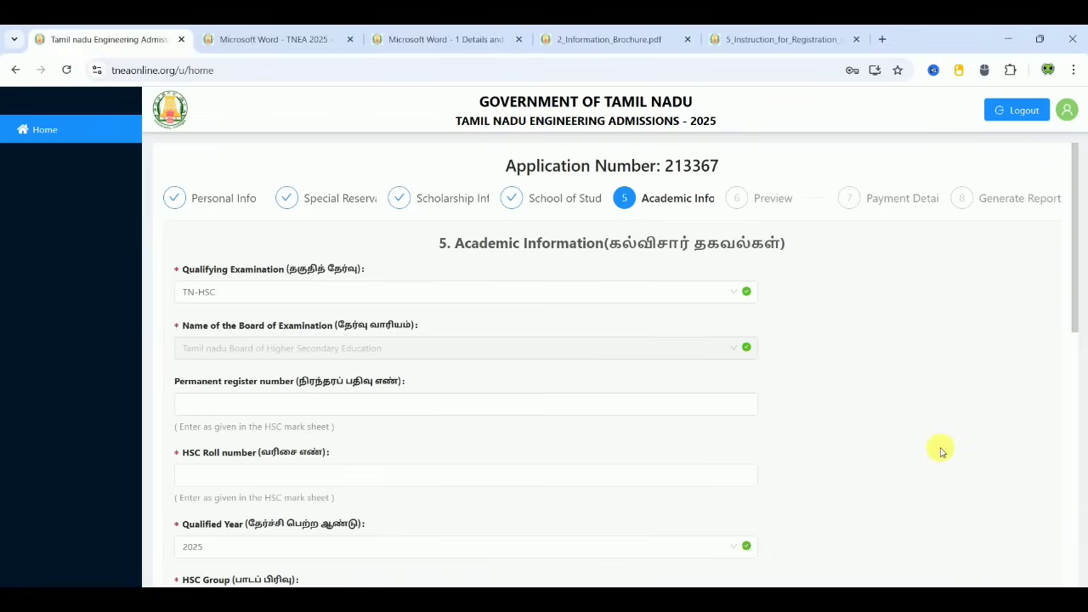
- Enter the HSC roll number from the mark sheet on the Academic Information form
{"action": "scroll", "coordinate": [942, 451], "scroll_direction": "down", "scroll_amount": 1}
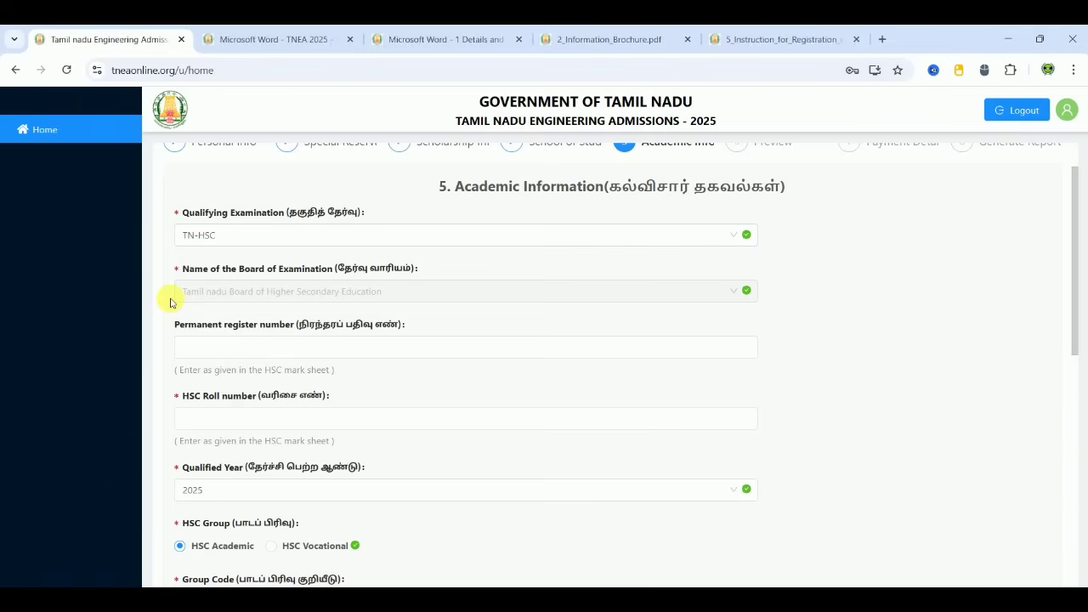
{"action": "left_click_drag", "start_coordinate": [173, 323], "coordinate": [405, 340]}
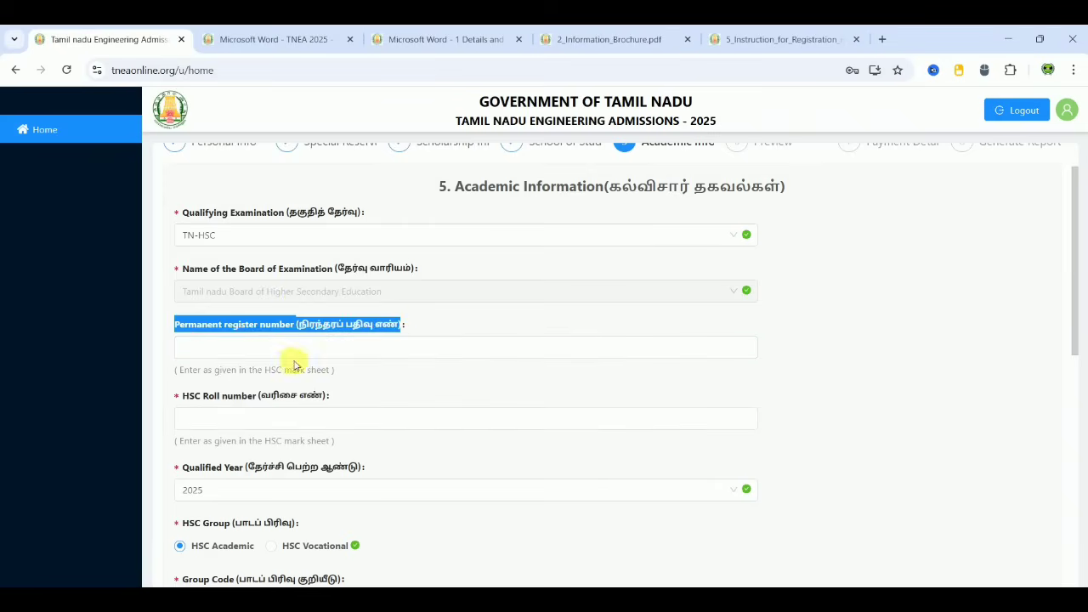
{"action": "left_click", "coordinate": [163, 338]}
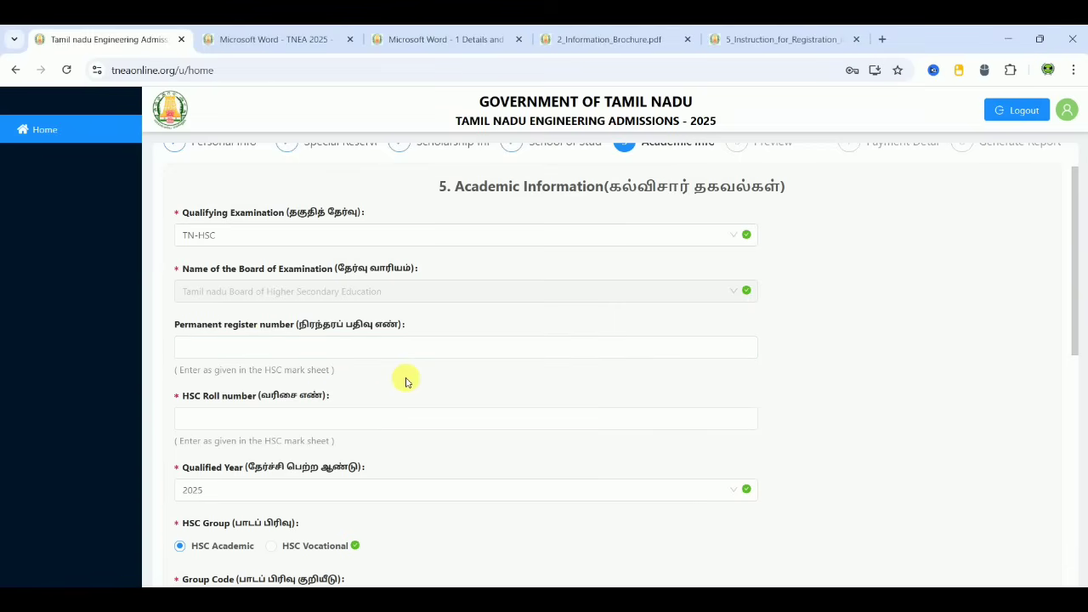
{"action": "scroll", "coordinate": [405, 381], "scroll_direction": "down", "scroll_amount": 1}
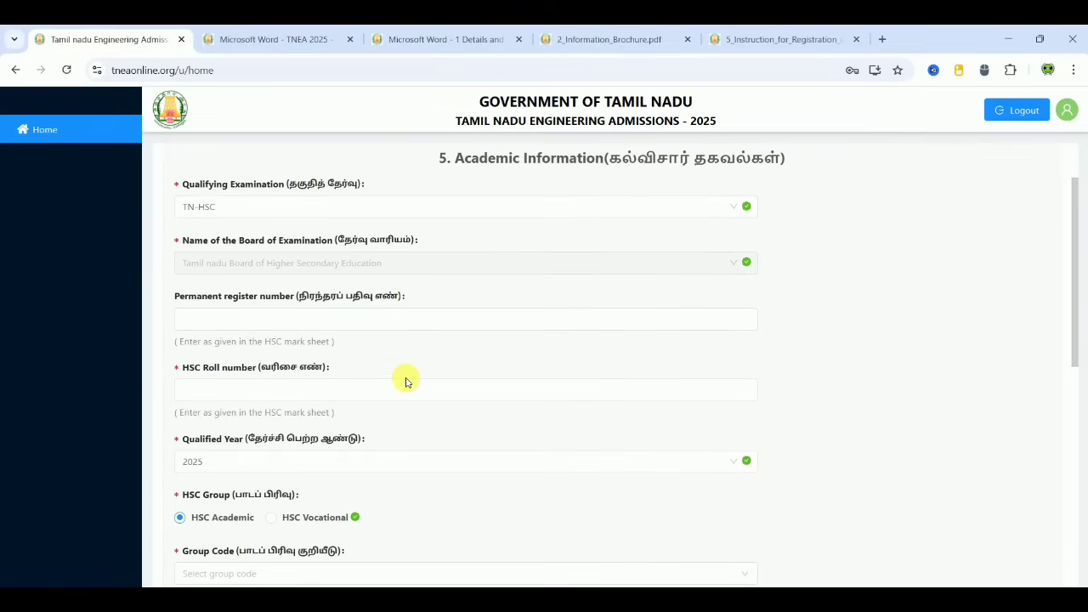
{"action": "left_click", "coordinate": [216, 390]}
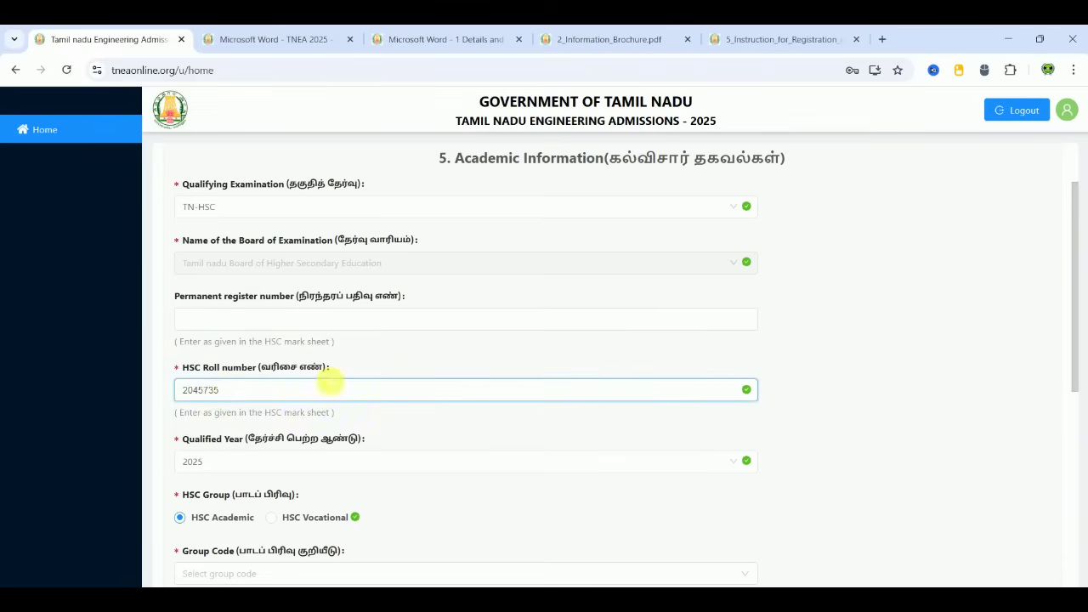
{"action": "left_click", "coordinate": [878, 361]}
{"action": "scroll", "coordinate": [878, 362], "scroll_direction": "down", "scroll_amount": 2}
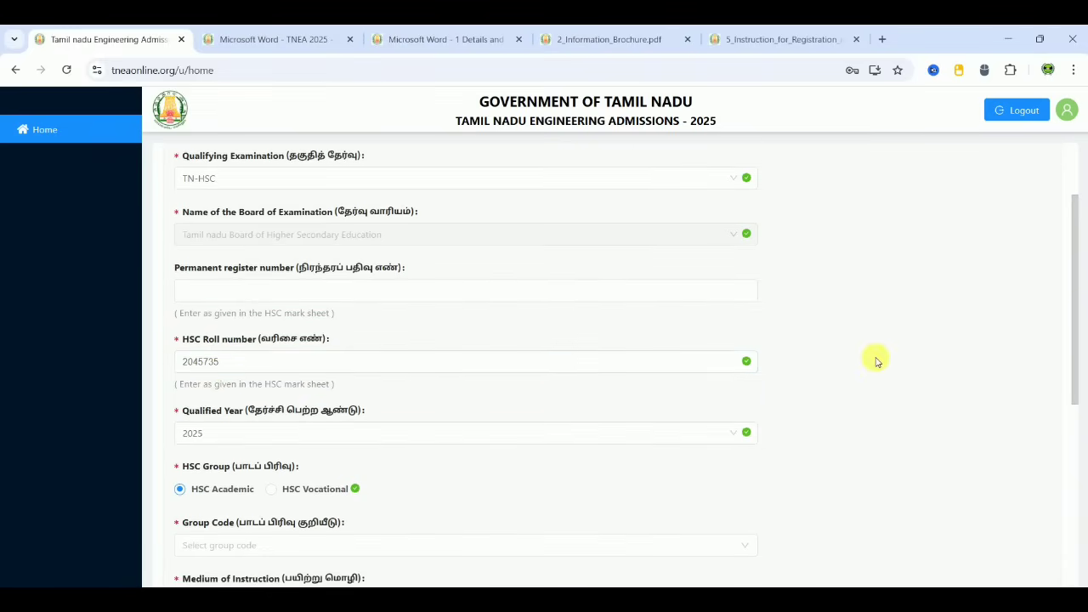
- Keep 2025 as the qualified year
{"action": "scroll", "coordinate": [877, 361], "scroll_direction": "down", "scroll_amount": 2}
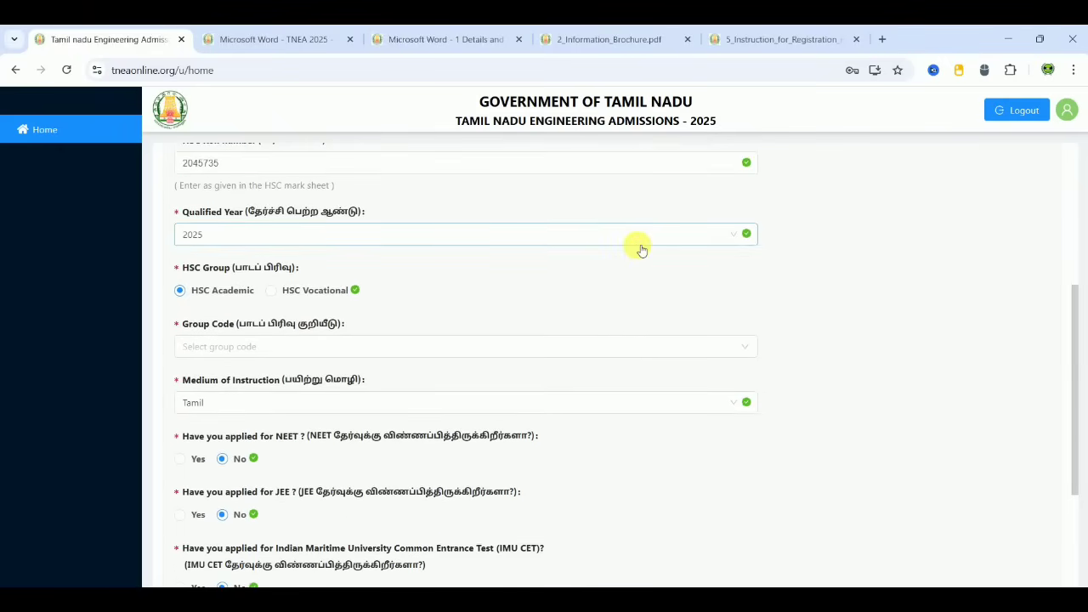
{"action": "left_click", "coordinate": [640, 247]}
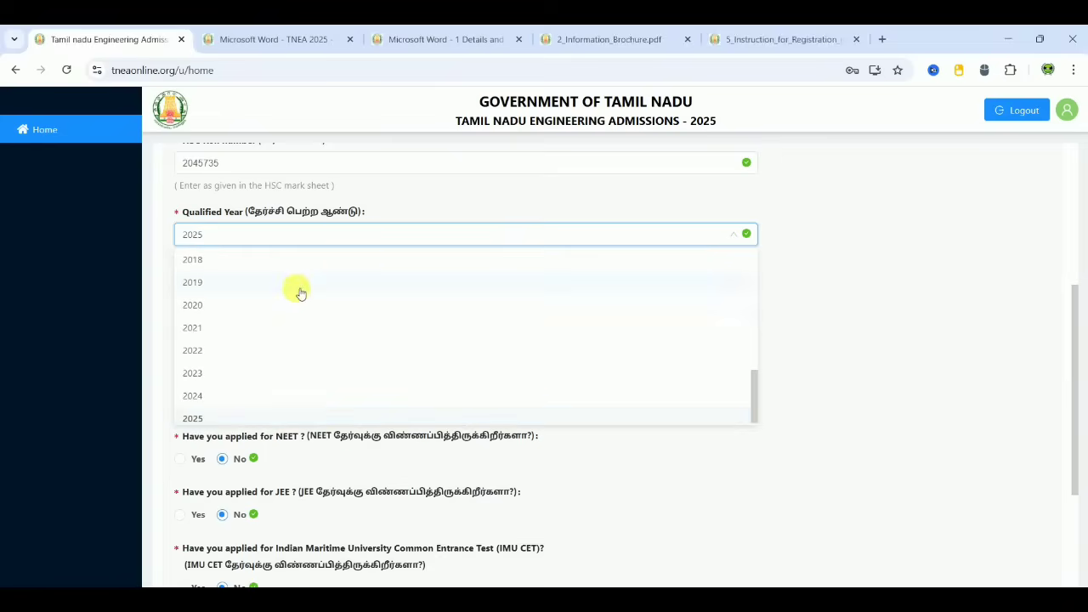
{"action": "left_click", "coordinate": [242, 418]}
{"action": "left_click", "coordinate": [824, 310]}
{"action": "scroll", "coordinate": [825, 309], "scroll_direction": "down", "scroll_amount": 1}
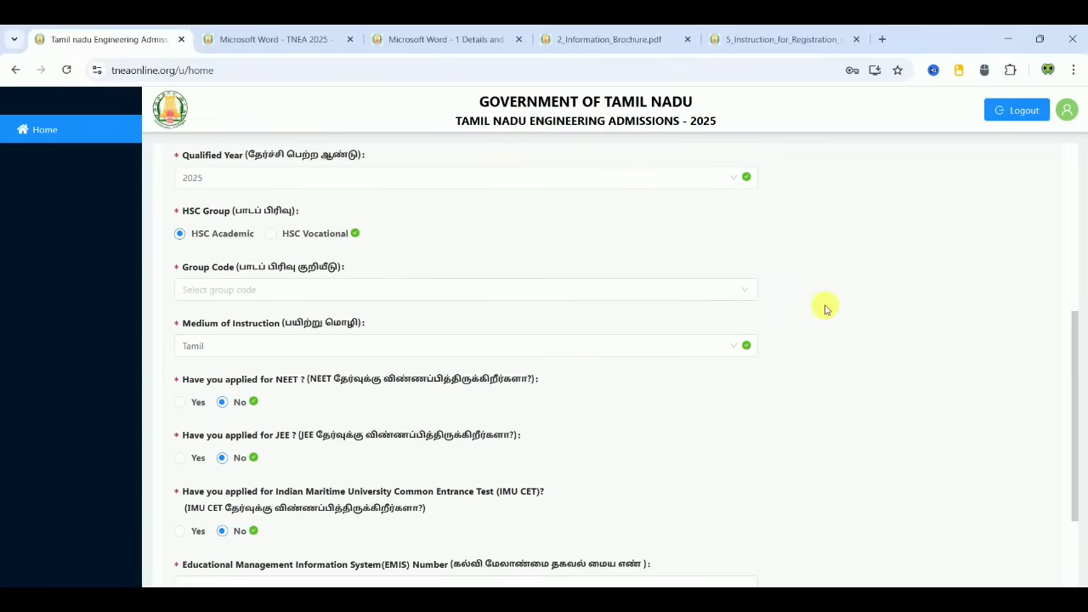
{"action": "scroll", "coordinate": [825, 309], "scroll_direction": "down", "scroll_amount": 1}
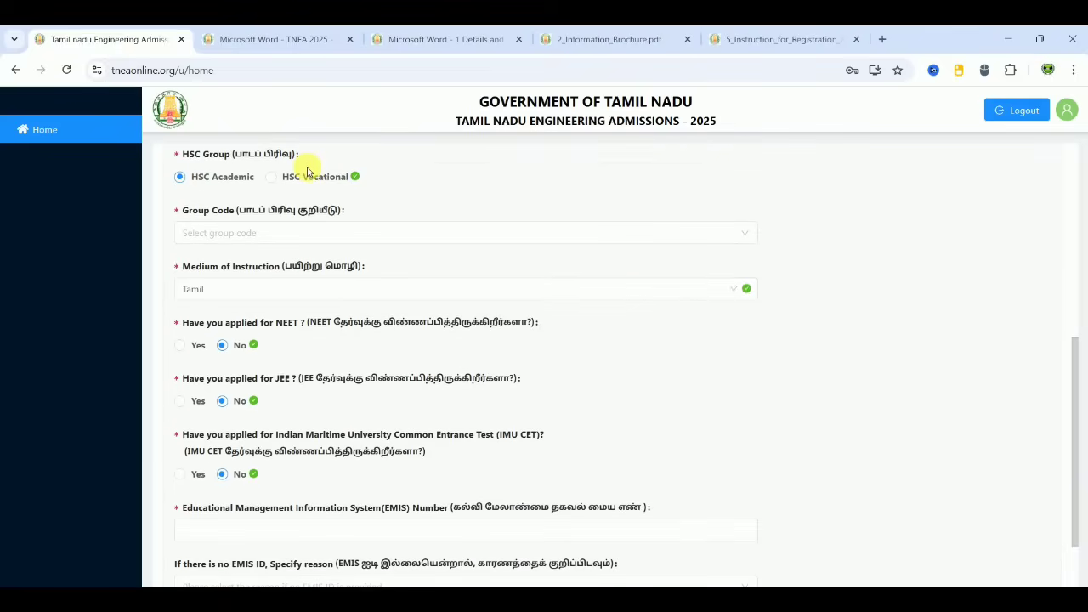
- Set the HSC group to Academic with Physics/Chemistry/Maths/Biology and Tamil medium
{"action": "left_click", "coordinate": [245, 230]}
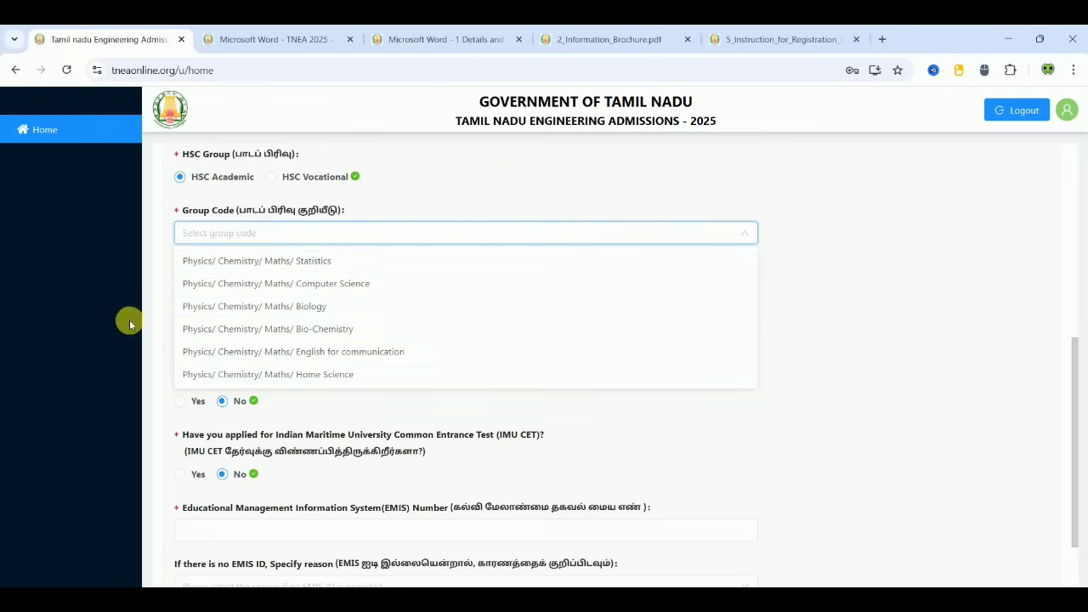
{"action": "left_click", "coordinate": [174, 298]}
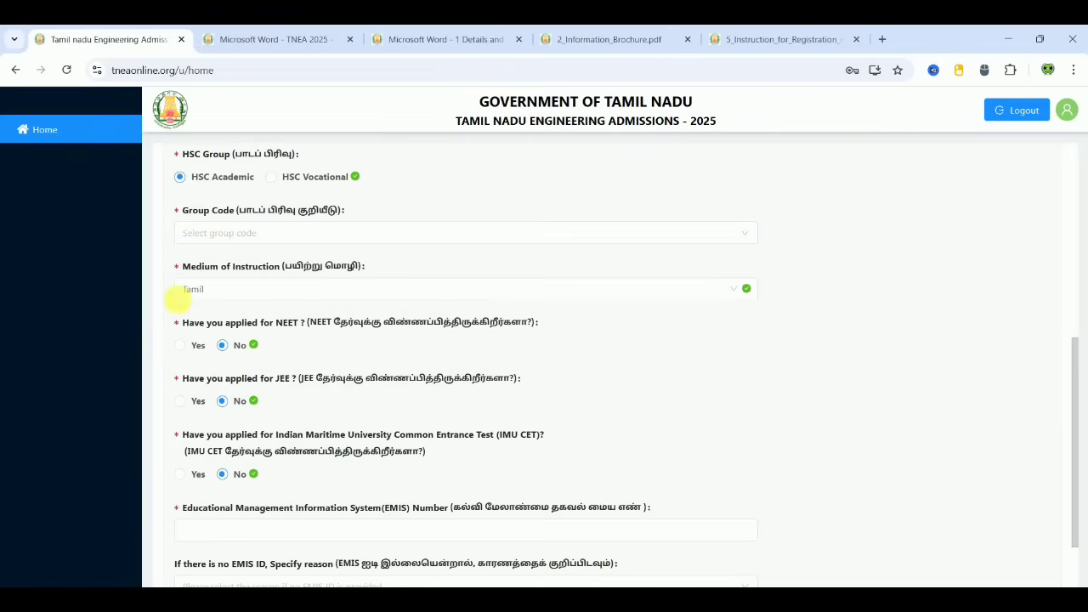
{"action": "left_click", "coordinate": [272, 178]}
{"action": "left_click", "coordinate": [260, 232]}
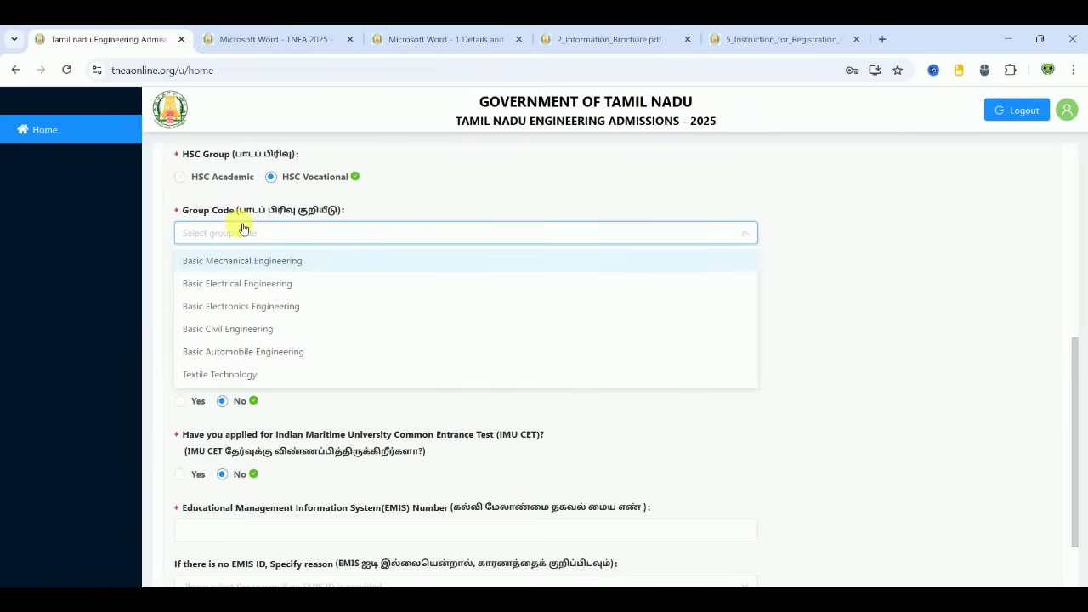
{"action": "left_click", "coordinate": [187, 181]}
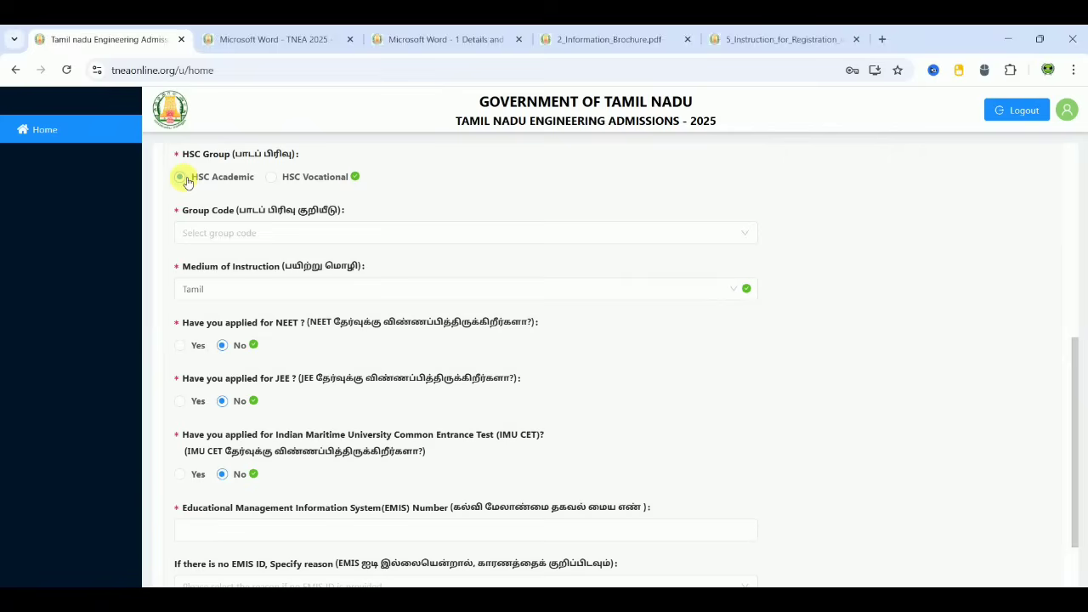
{"action": "left_click", "coordinate": [242, 235]}
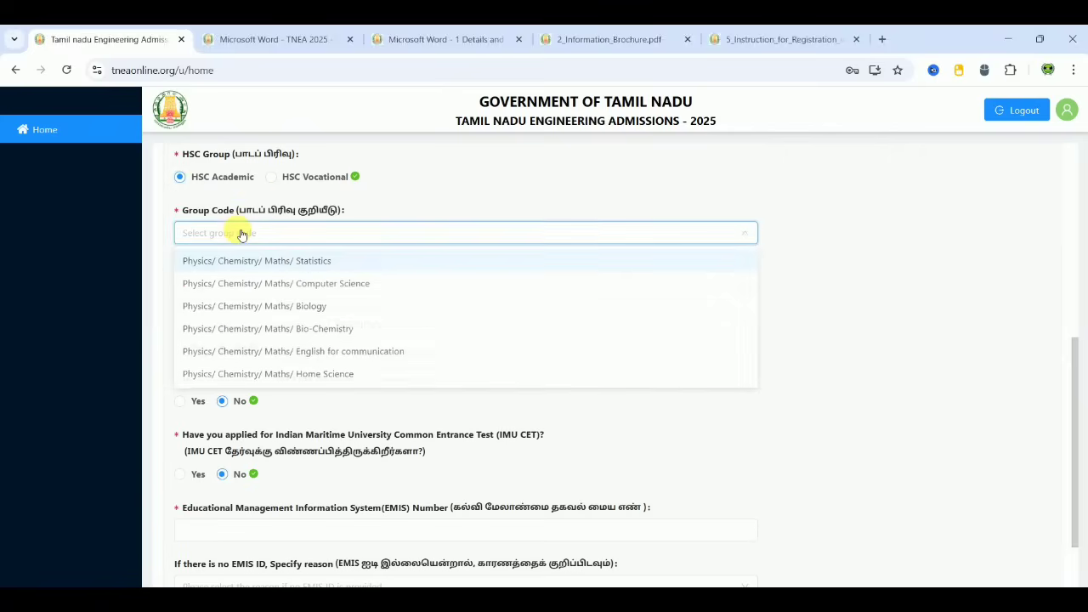
{"action": "left_click", "coordinate": [247, 308]}
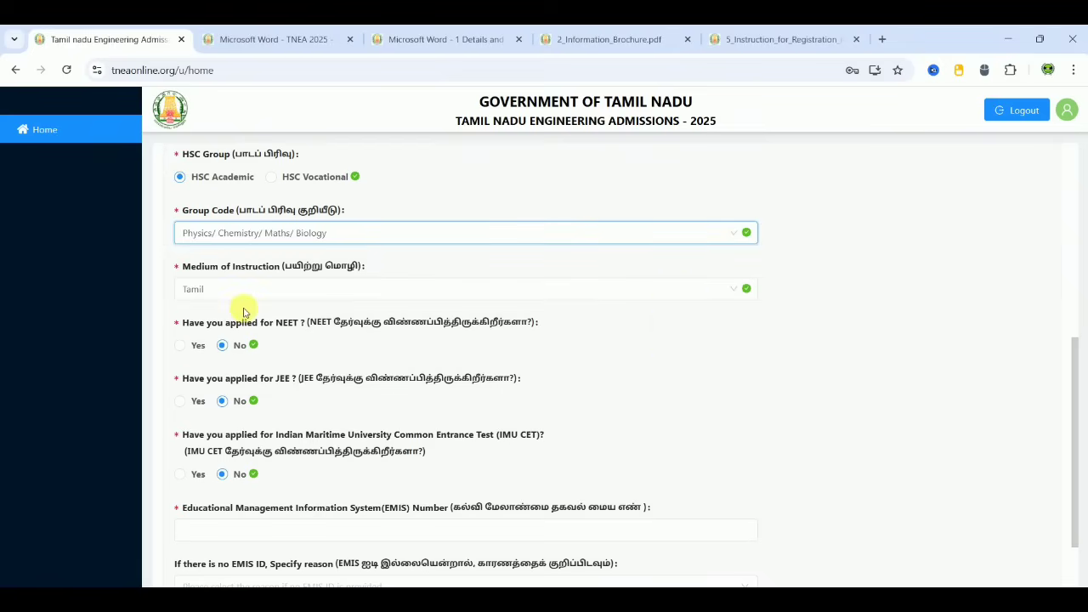
{"action": "left_click", "coordinate": [790, 371]}
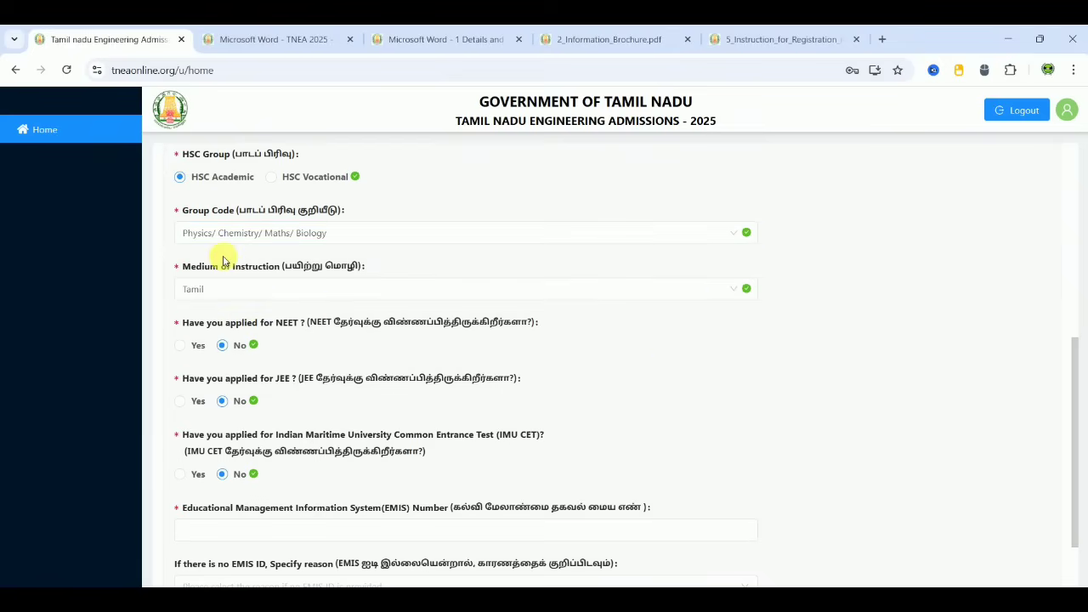
{"action": "left_click", "coordinate": [234, 289]}
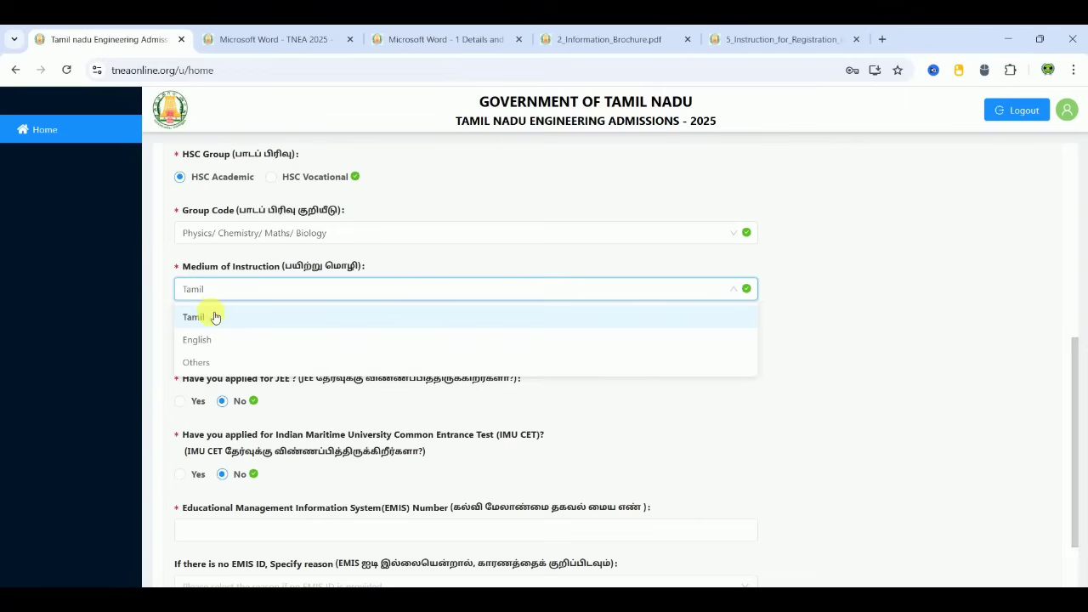
{"action": "left_click", "coordinate": [213, 317]}
{"action": "left_click", "coordinate": [672, 401]}
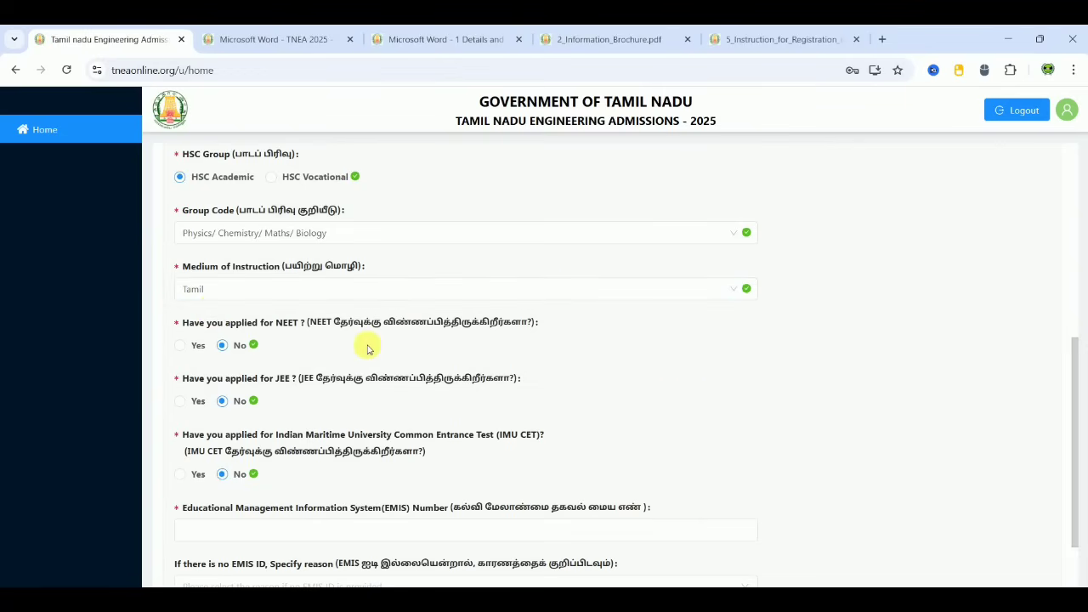
- Answer No to having applied for NEET and JEE
{"action": "scroll", "coordinate": [368, 349], "scroll_direction": "down", "scroll_amount": 1}
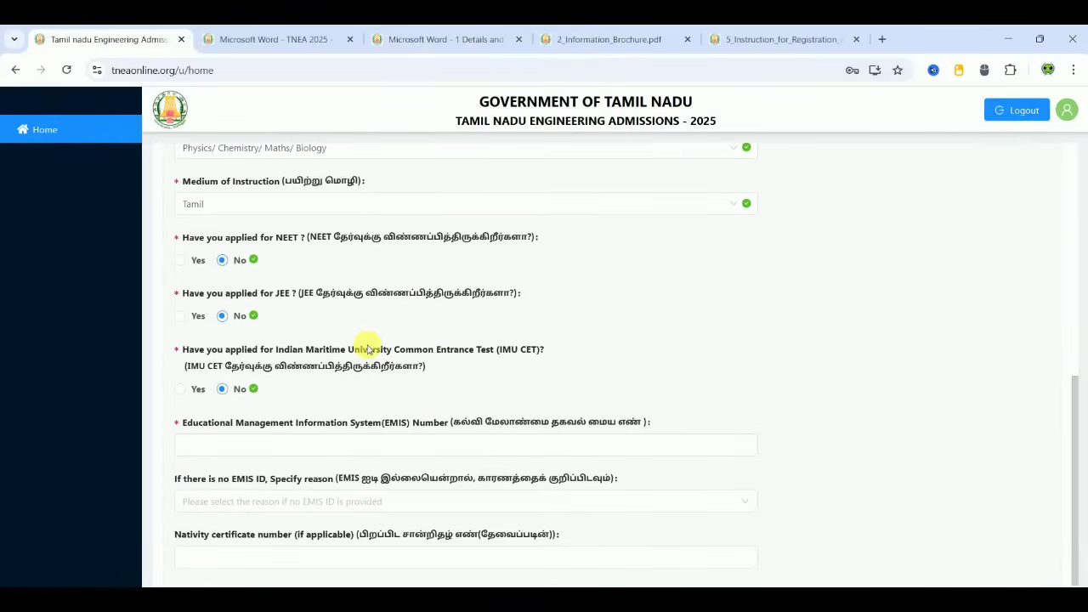
{"action": "left_click", "coordinate": [182, 262]}
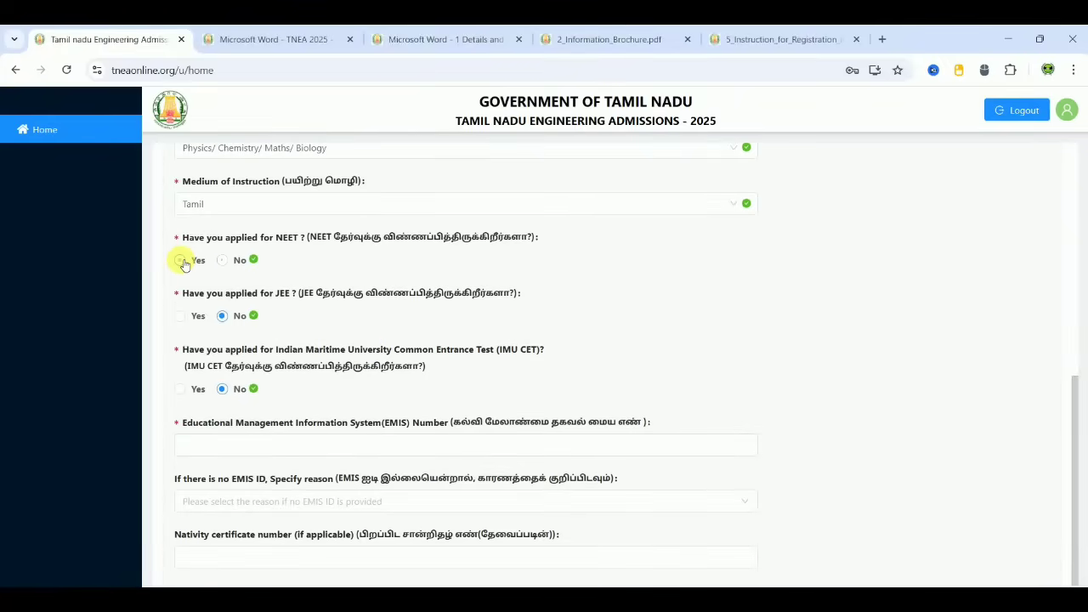
{"action": "left_click", "coordinate": [222, 260]}
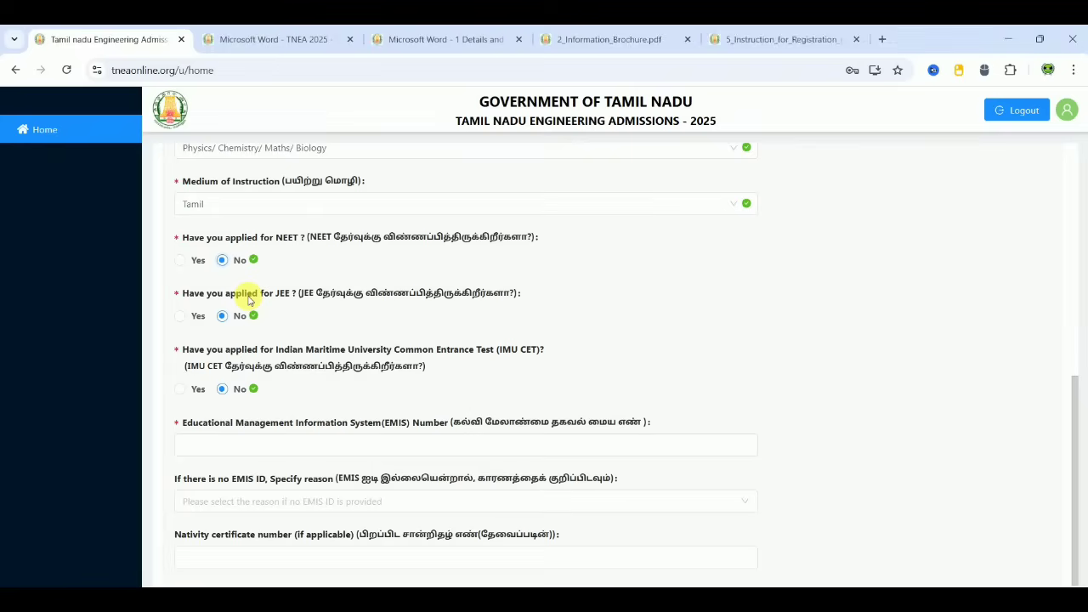
{"action": "left_click", "coordinate": [187, 316]}
{"action": "left_click", "coordinate": [222, 315]}
- Answer No to the IMU CET question, leaving the IMUCET registration number blank
{"action": "scroll", "coordinate": [332, 322], "scroll_direction": "down", "scroll_amount": 1}
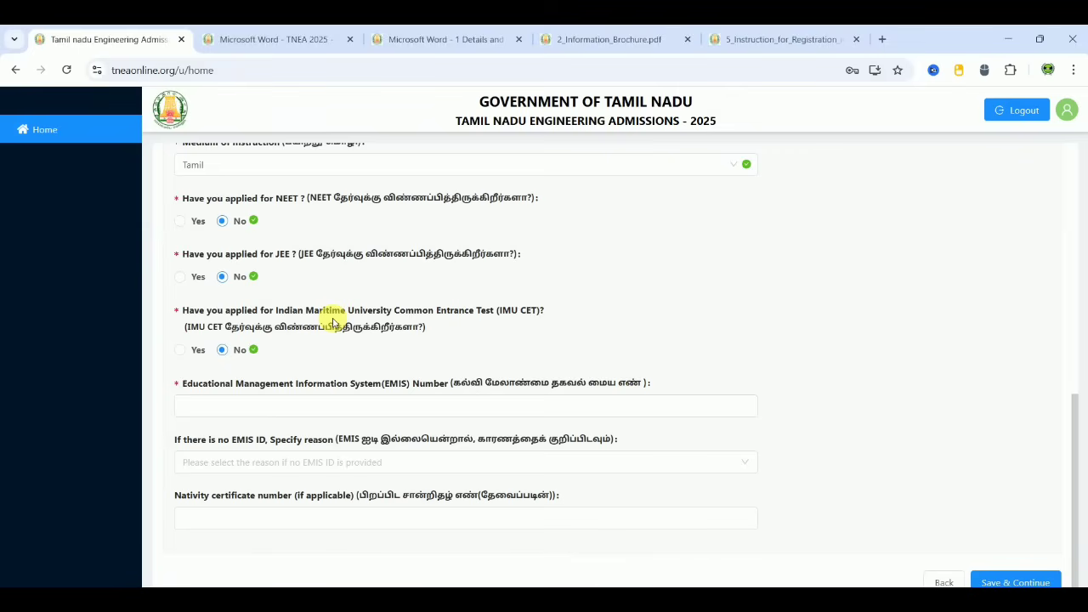
{"action": "left_click", "coordinate": [181, 350]}
{"action": "left_click", "coordinate": [232, 387]}
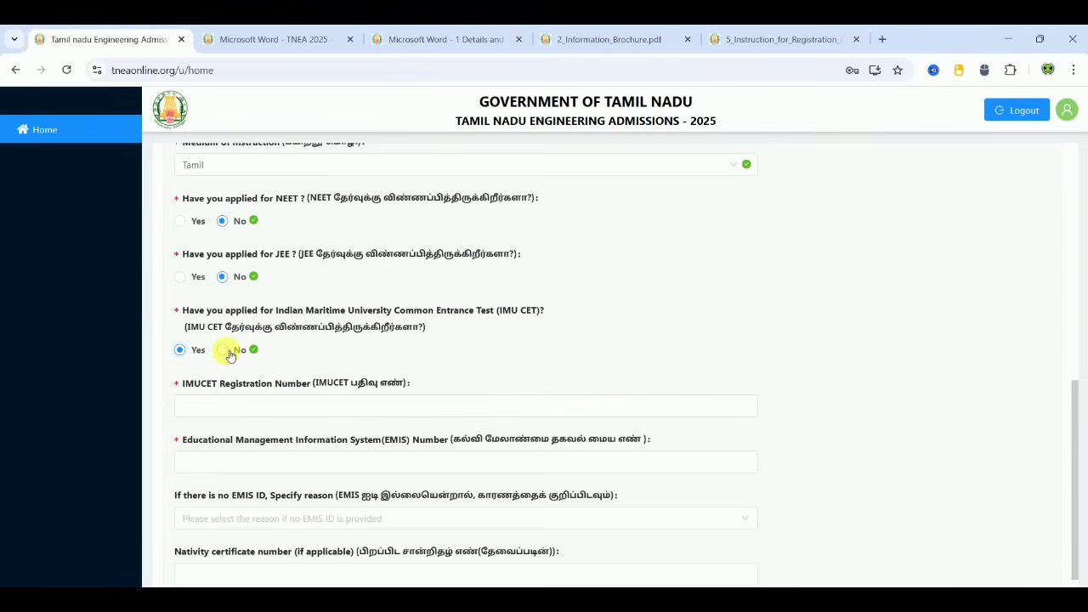
{"action": "left_click", "coordinate": [222, 349]}
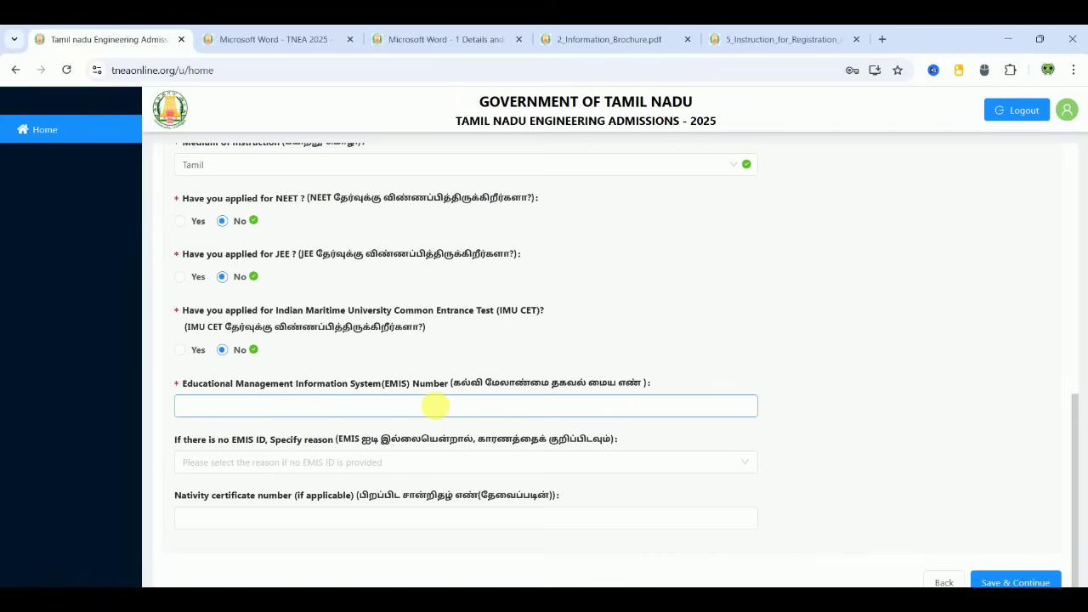
- Check the no-EMIS reason list without choosing one, then go to the EMIS Number and Nativity certificate fields
{"action": "left_click", "coordinate": [400, 461]}
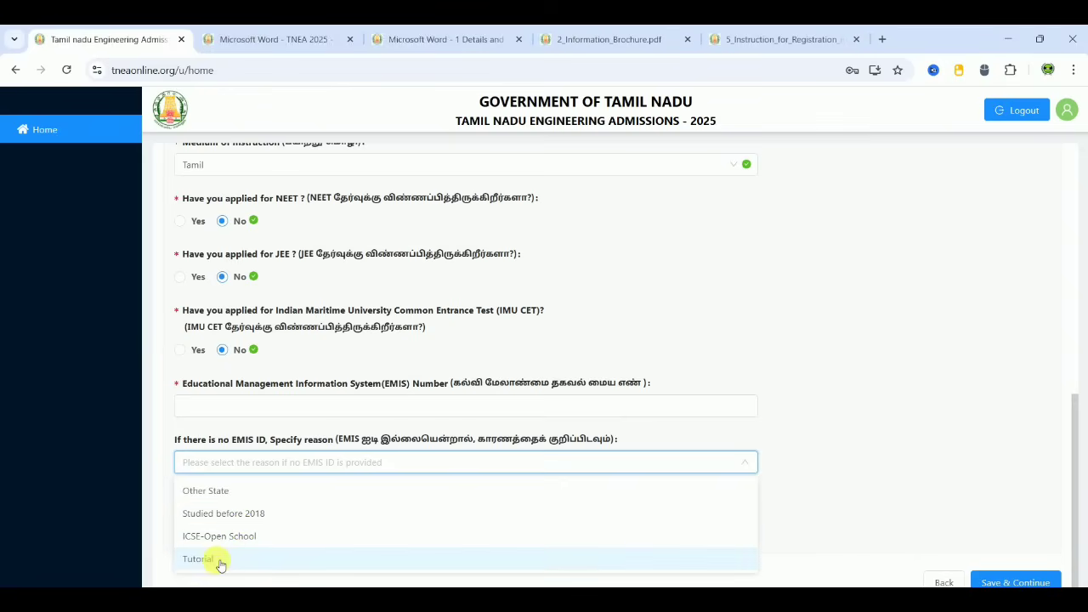
{"action": "left_click", "coordinate": [861, 349]}
{"action": "left_click", "coordinate": [254, 380]}
{"action": "left_click", "coordinate": [222, 409]}
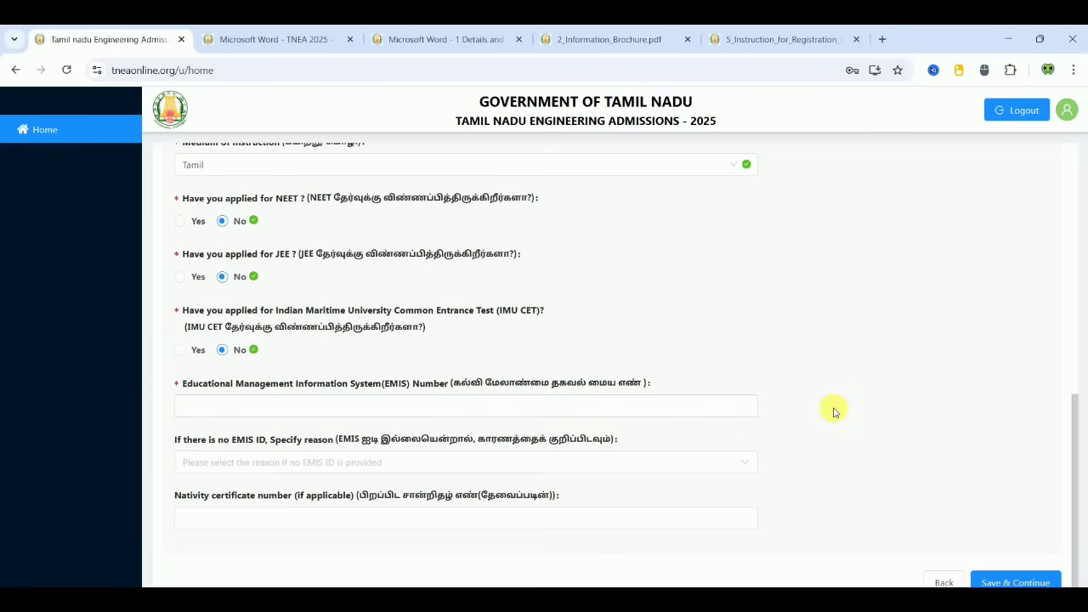
{"action": "left_click", "coordinate": [304, 516]}
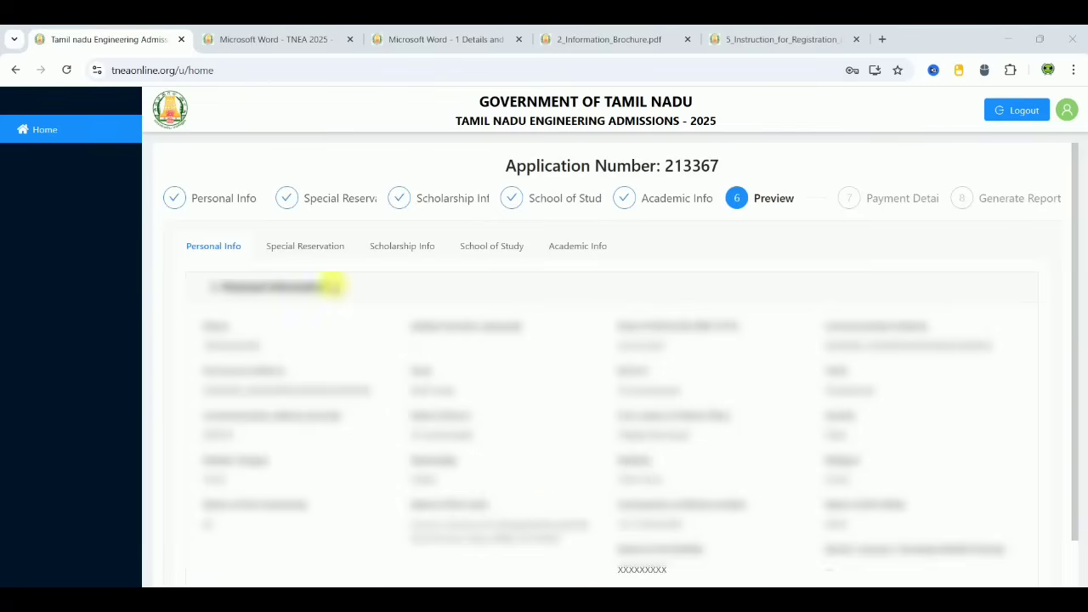
- Review the Special Reservation, Scholarship Info, School of Study and Academic Info preview sections
{"action": "left_click", "coordinate": [314, 259]}
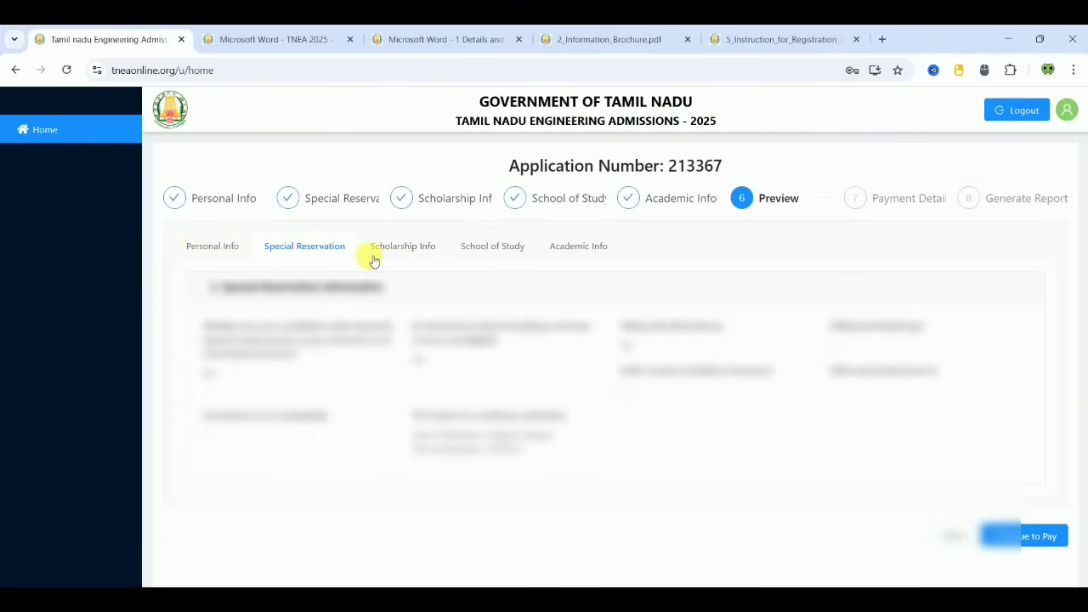
{"action": "left_click", "coordinate": [379, 255]}
{"action": "left_click", "coordinate": [482, 250]}
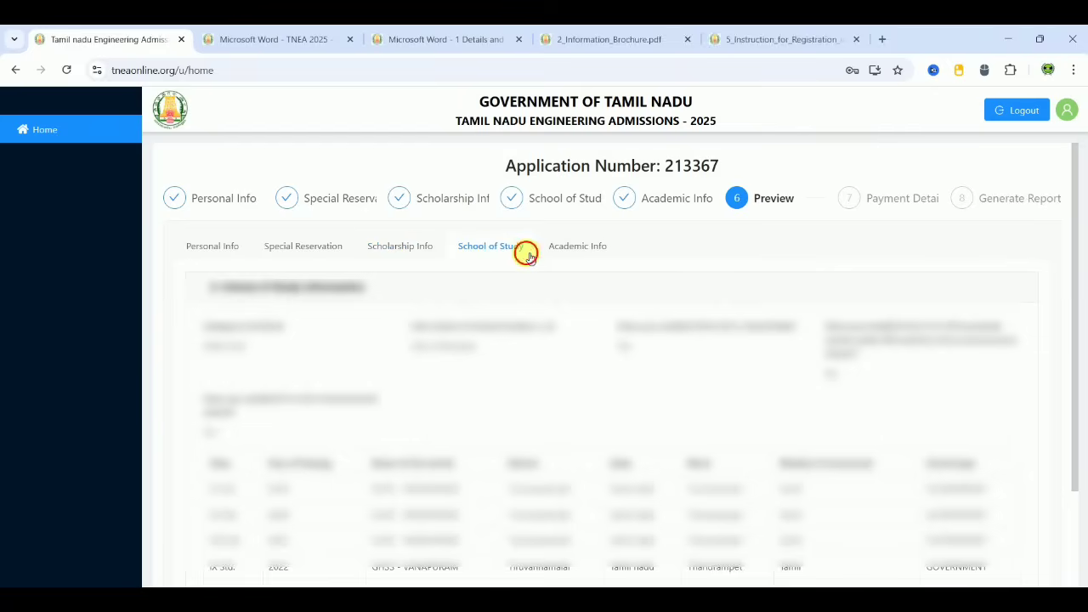
{"action": "left_click", "coordinate": [571, 249]}
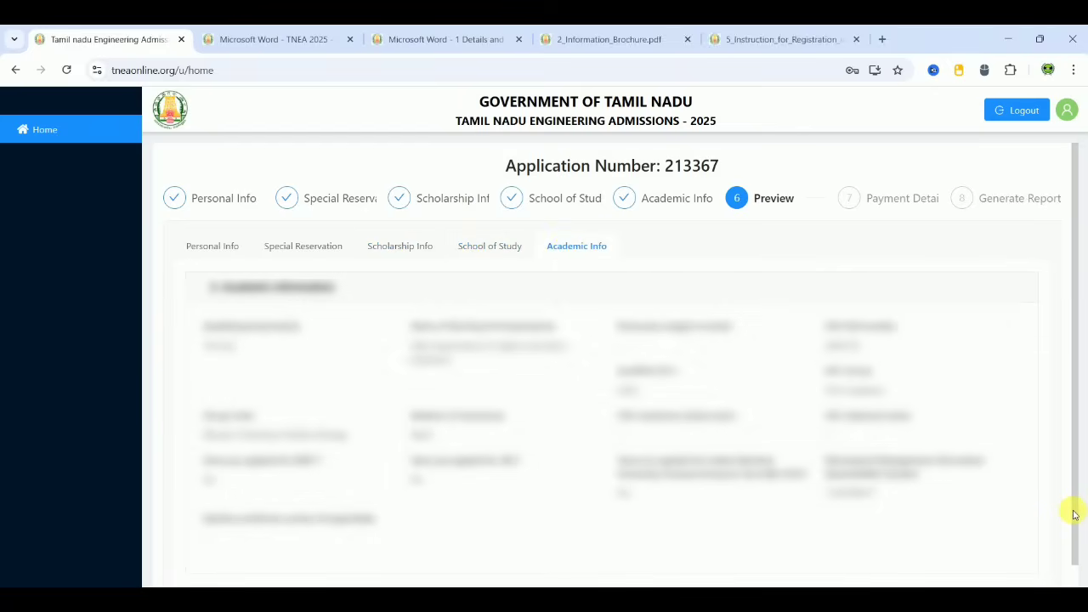
- Continue from the preview to payment and confirm the Attention dialog
{"action": "scroll", "coordinate": [1073, 532], "scroll_direction": "down", "scroll_amount": 1}
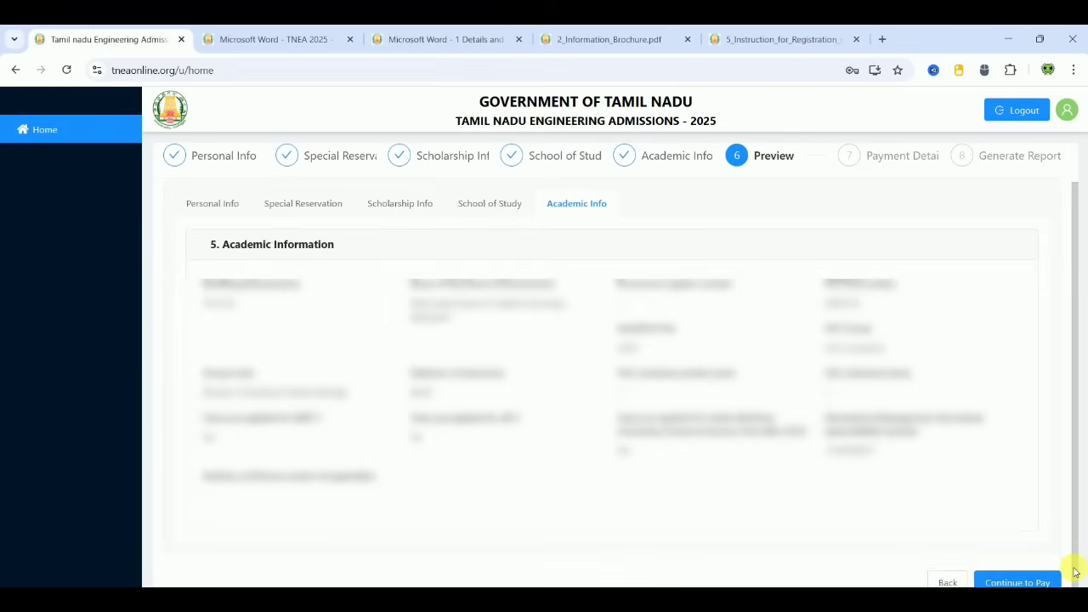
{"action": "left_click", "coordinate": [1021, 583]}
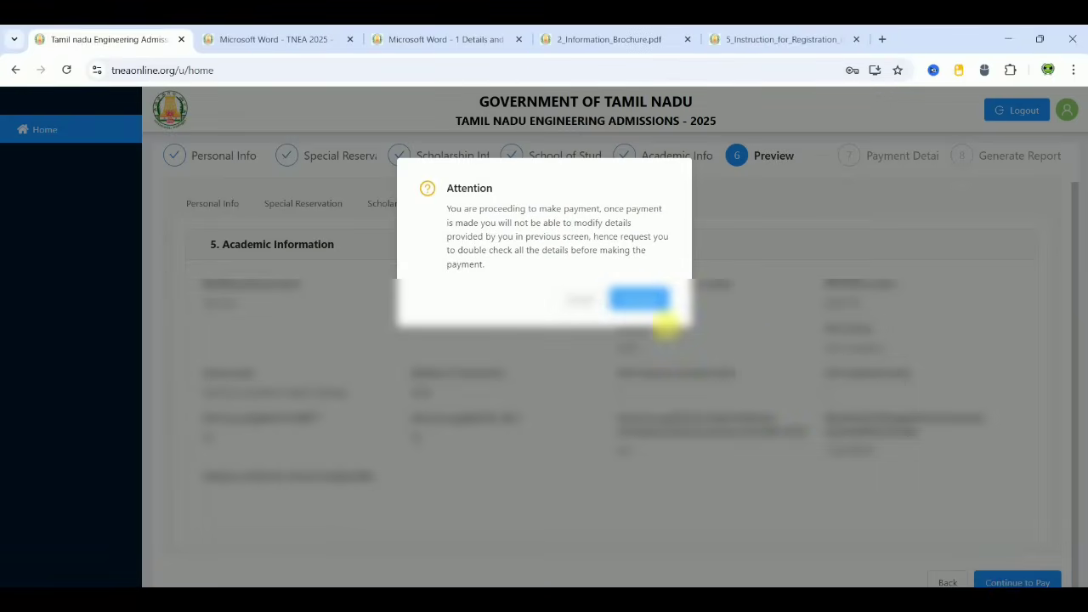
{"action": "left_click", "coordinate": [646, 297]}
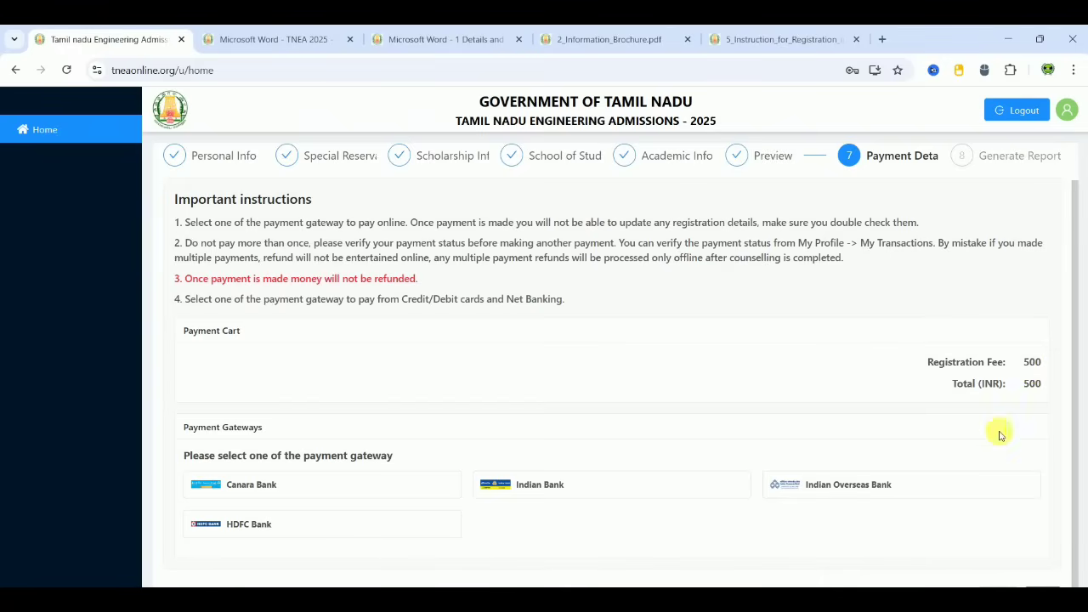
- Pay the ₹500 registration fee through the Canara Bank gateway to reach the Paytm payment page
{"action": "scroll", "coordinate": [998, 442], "scroll_direction": "down", "scroll_amount": 1}
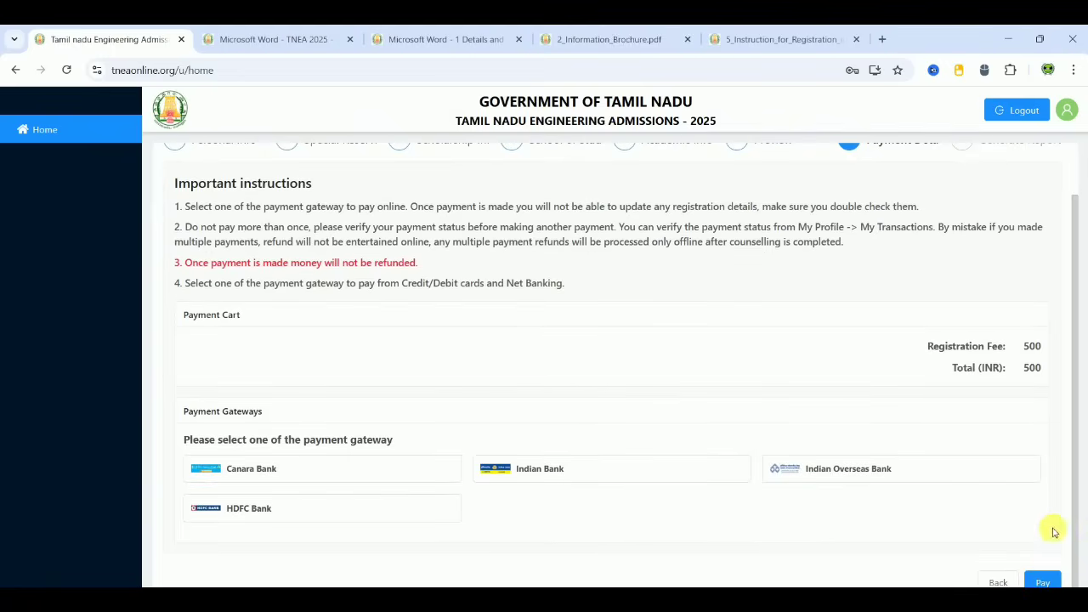
{"action": "left_click", "coordinate": [1044, 582]}
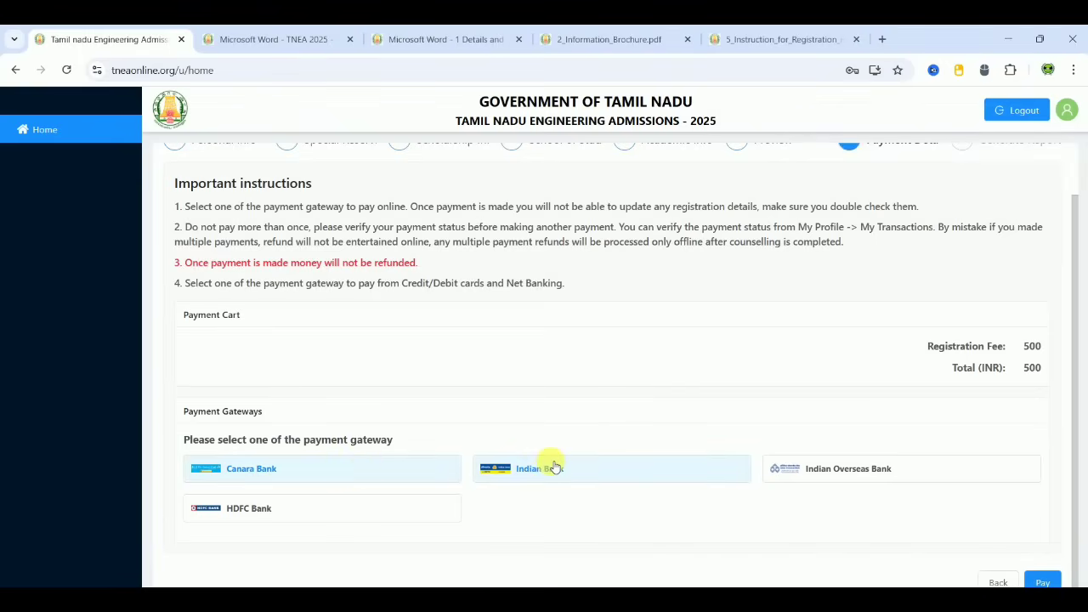
{"action": "left_click", "coordinate": [1041, 580]}
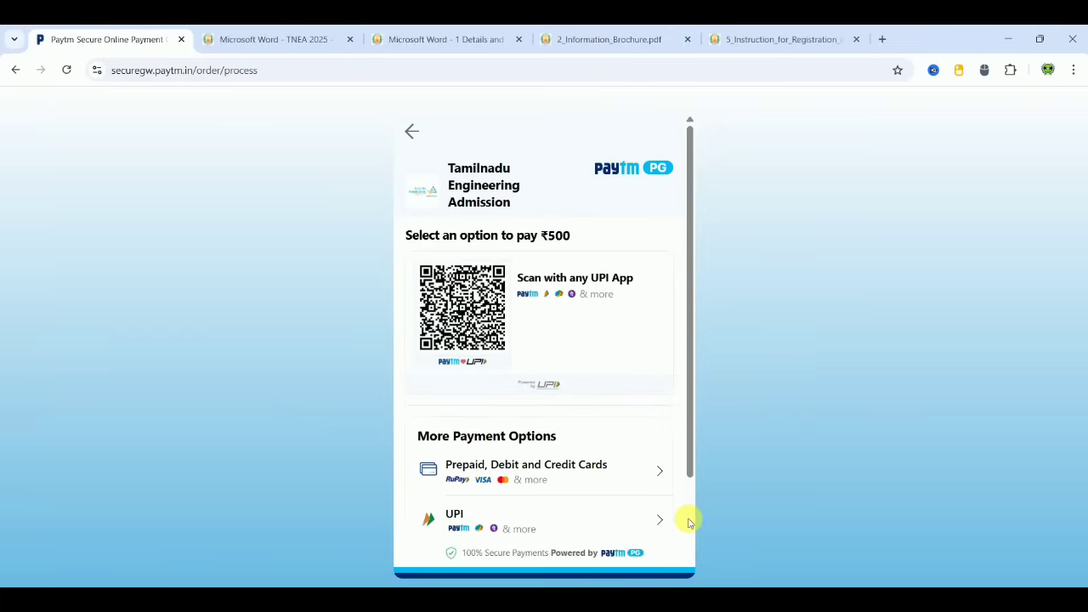
- Scroll through the Paytm UPI QR, card and UPI options for the ₹500 fee
{"action": "scroll", "coordinate": [688, 523], "scroll_direction": "down", "scroll_amount": 2}
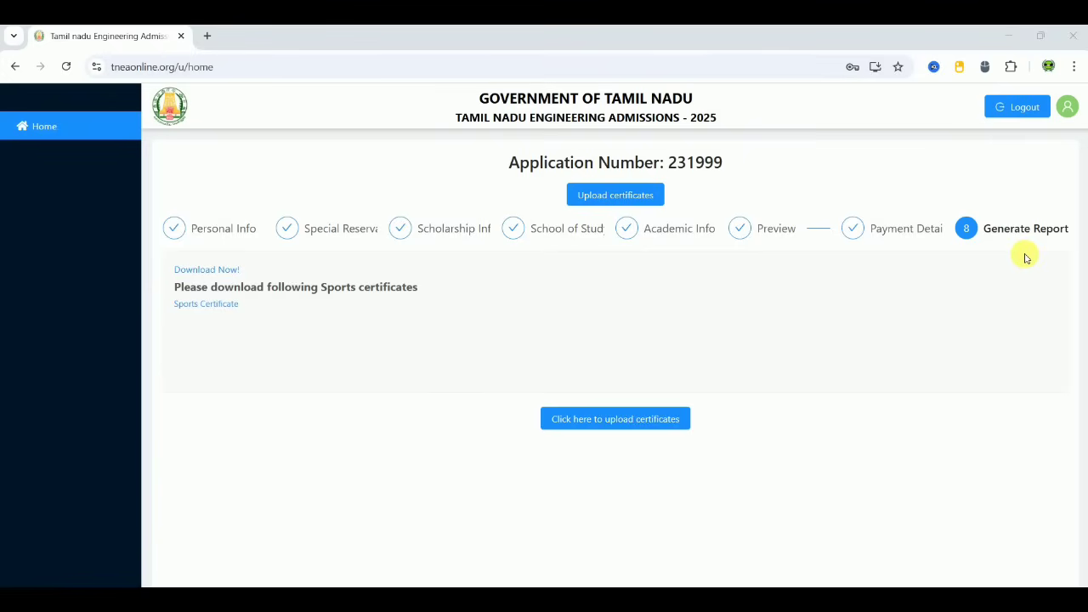
- Go to the Upload certificates page from under the Application Number
{"action": "left_click", "coordinate": [606, 197]}
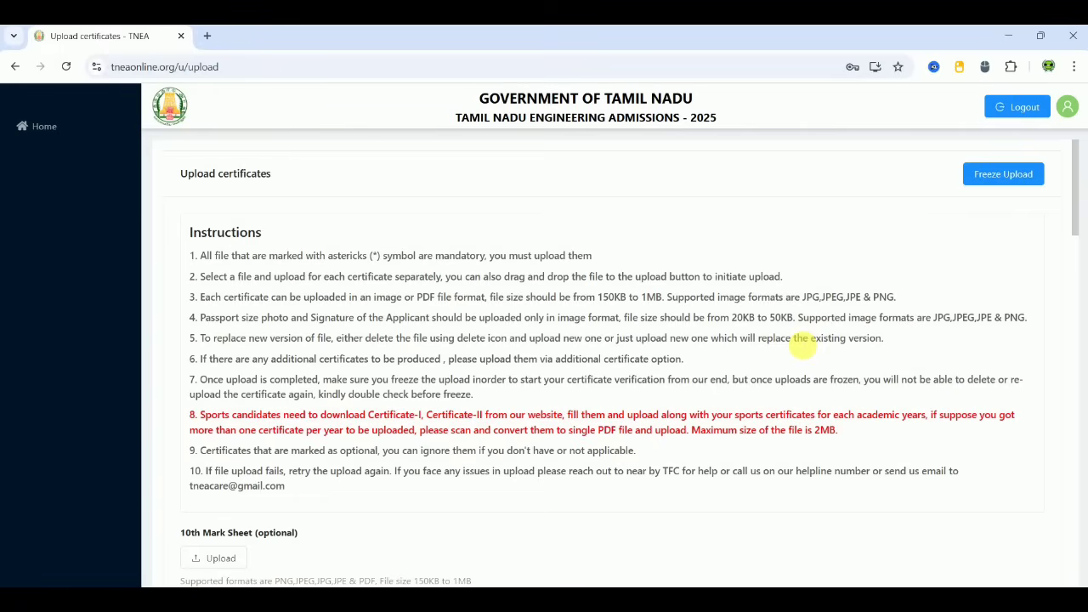
- Review the uploaded certificate list down to Freeze Upload, then return to the application home page
{"action": "scroll", "coordinate": [804, 344], "scroll_direction": "down", "scroll_amount": 3}
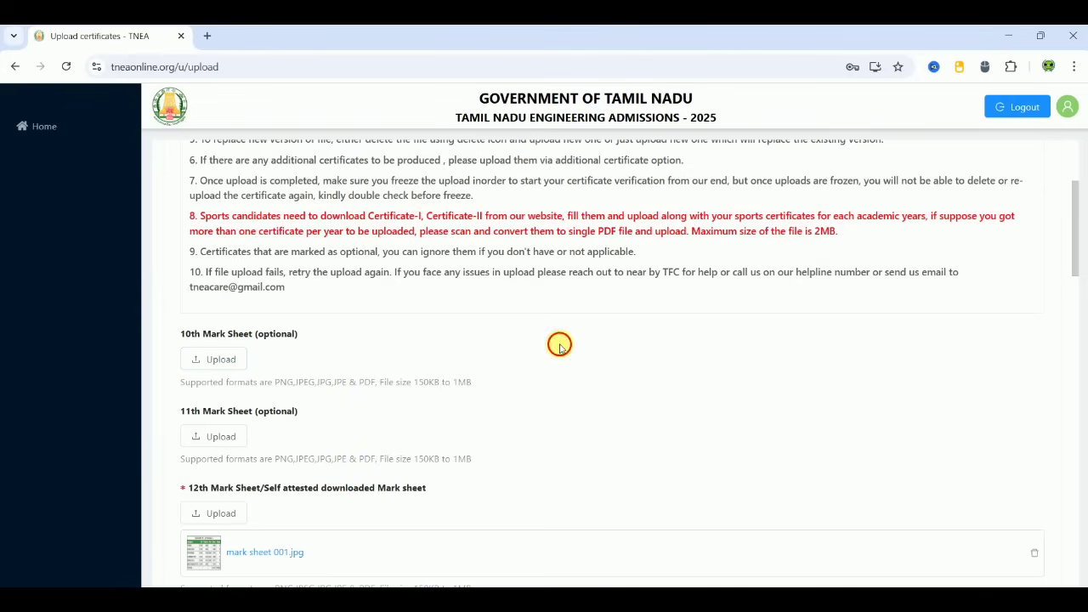
{"action": "scroll", "coordinate": [560, 348], "scroll_direction": "down", "scroll_amount": 1}
{"action": "scroll", "coordinate": [561, 348], "scroll_direction": "down", "scroll_amount": 2}
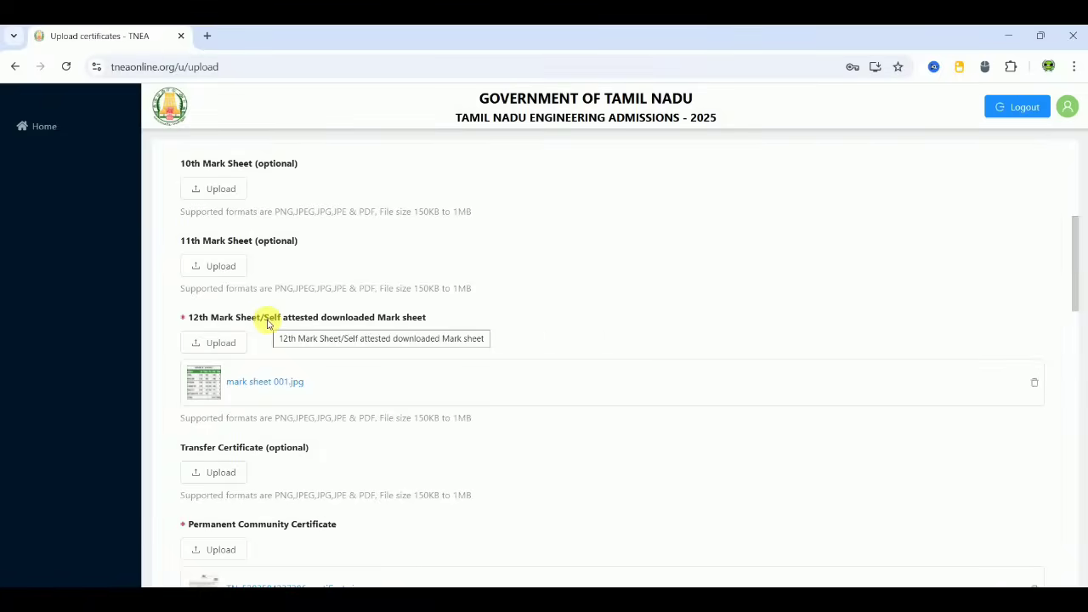
{"action": "scroll", "coordinate": [267, 321], "scroll_direction": "down", "scroll_amount": 2}
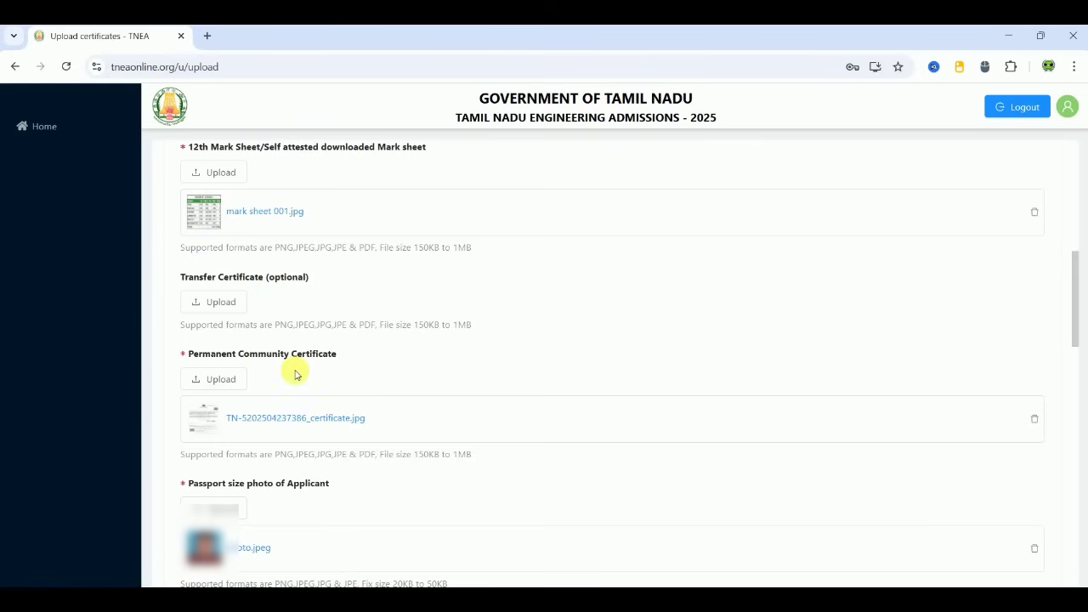
{"action": "scroll", "coordinate": [295, 374], "scroll_direction": "down", "scroll_amount": 3}
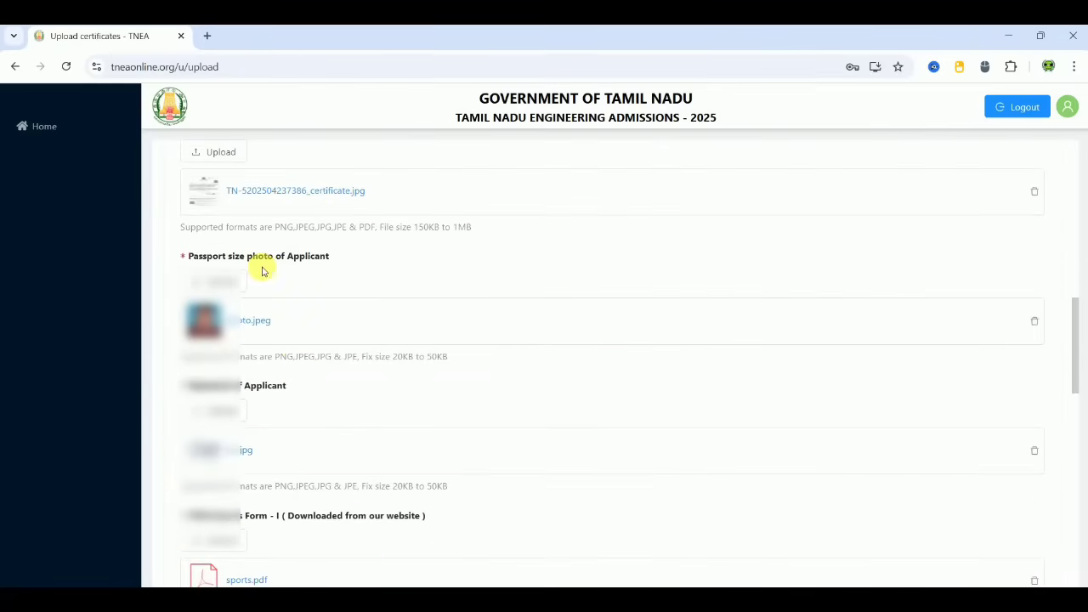
{"action": "scroll", "coordinate": [266, 370], "scroll_direction": "down", "scroll_amount": 3}
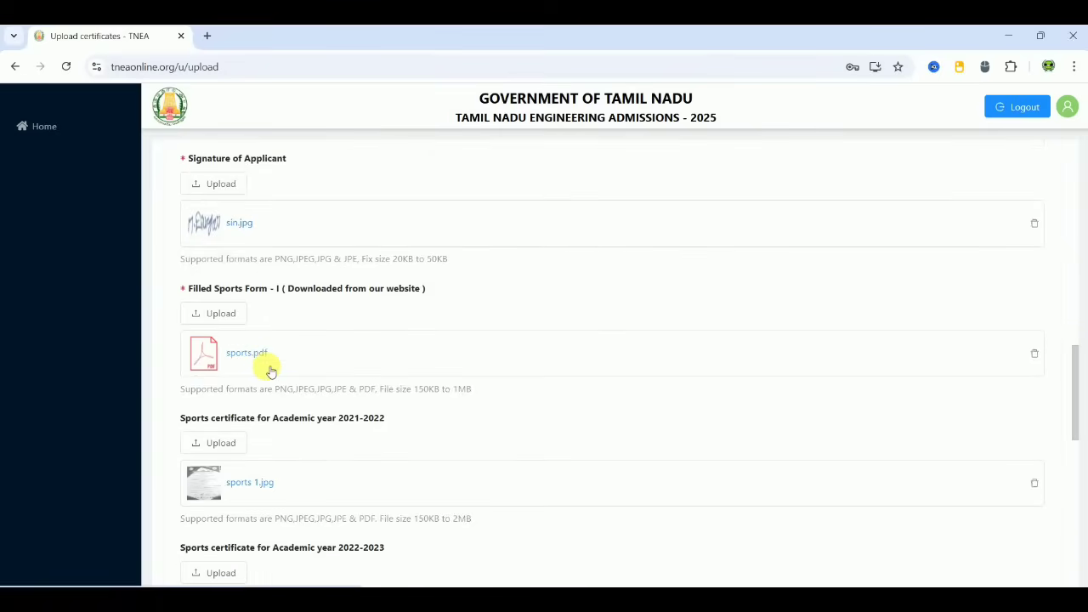
{"action": "scroll", "coordinate": [270, 371], "scroll_direction": "down", "scroll_amount": 4}
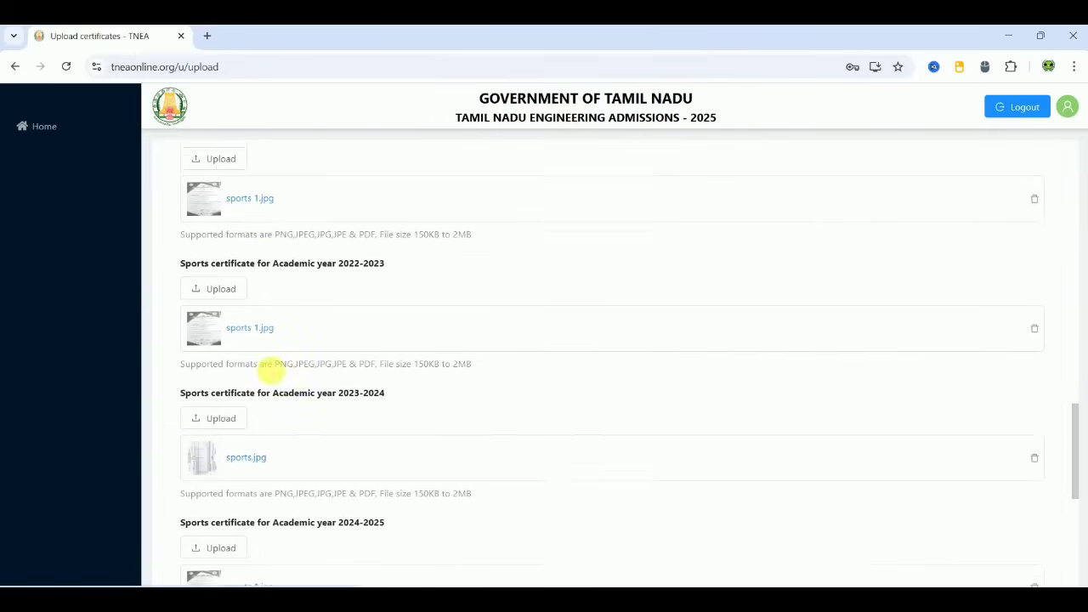
{"action": "scroll", "coordinate": [271, 371], "scroll_direction": "down", "scroll_amount": 7}
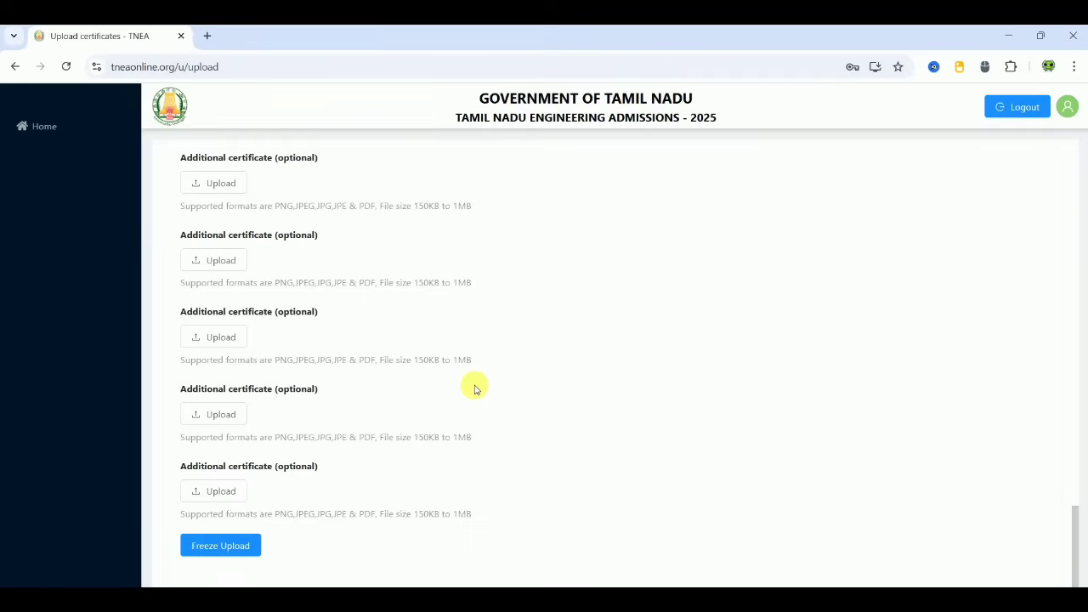
{"action": "scroll", "coordinate": [475, 388], "scroll_direction": "up", "scroll_amount": 10}
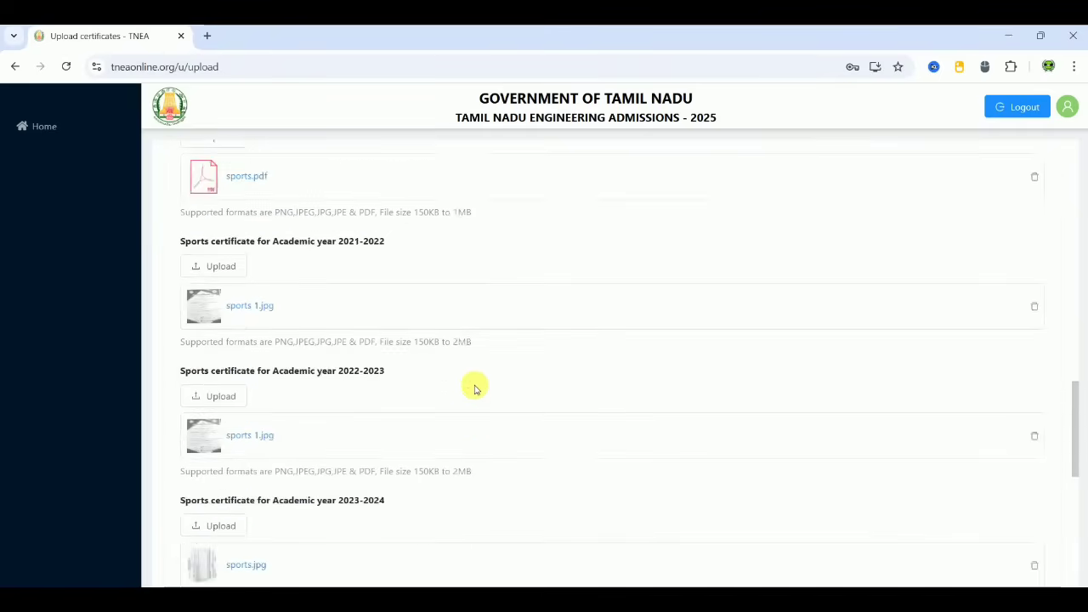
{"action": "scroll", "coordinate": [475, 388], "scroll_direction": "up", "scroll_amount": 10}
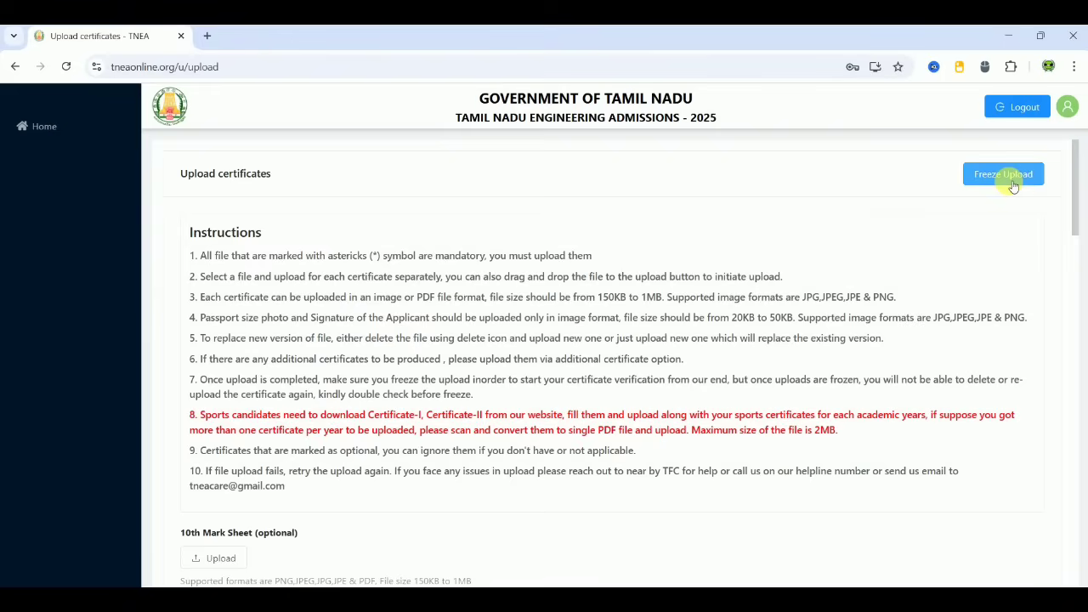
{"action": "left_click", "coordinate": [51, 127]}
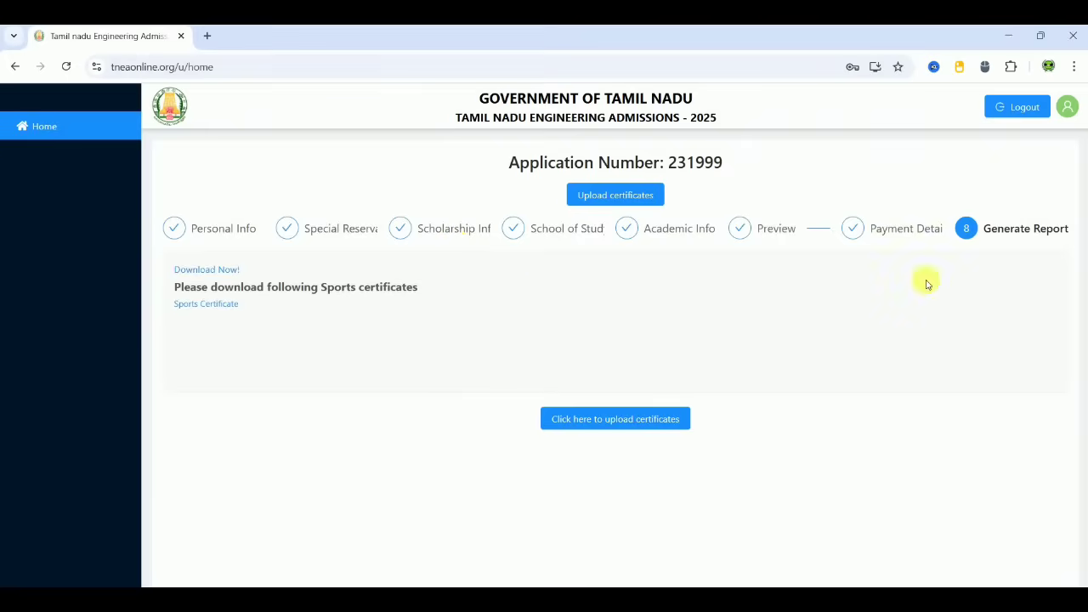